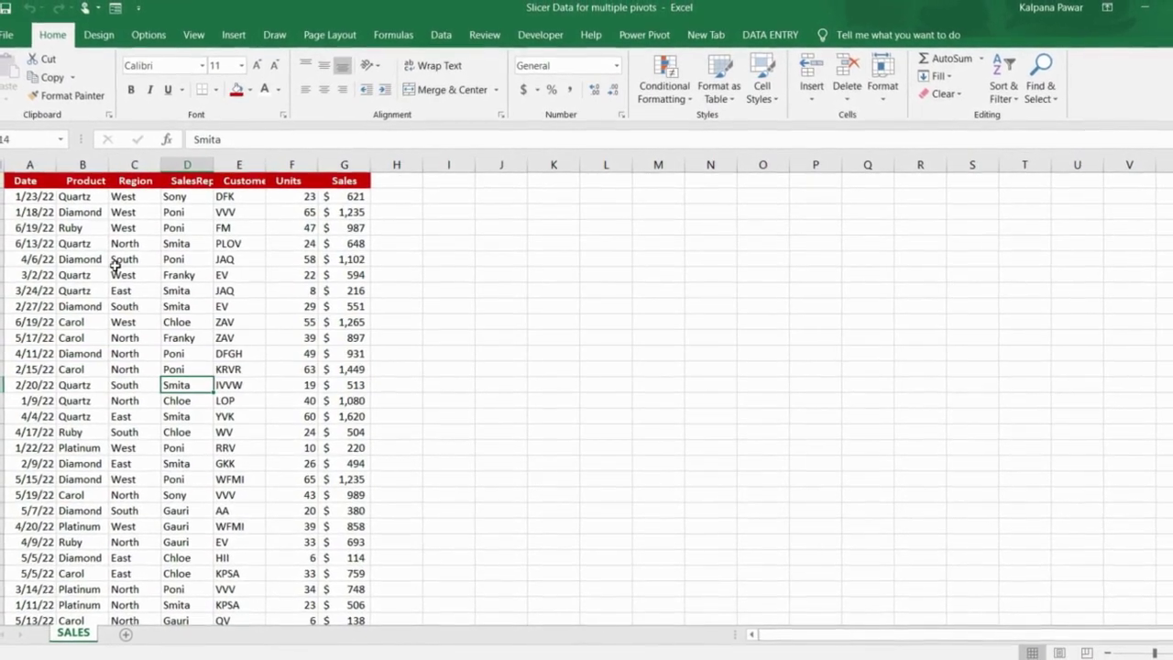
- Format the SALES range A1:G1227 as a headed table and rename Table4 to 'sales'
{"action": "left_click", "coordinate": [113, 261]}
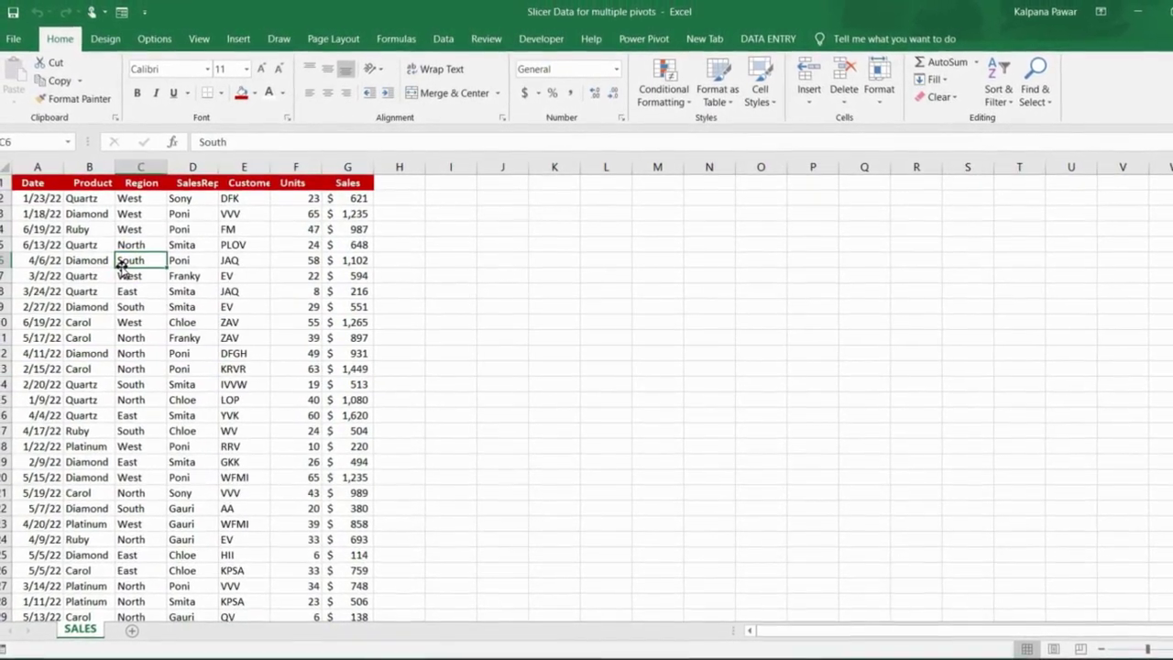
{"action": "left_click", "coordinate": [235, 51]}
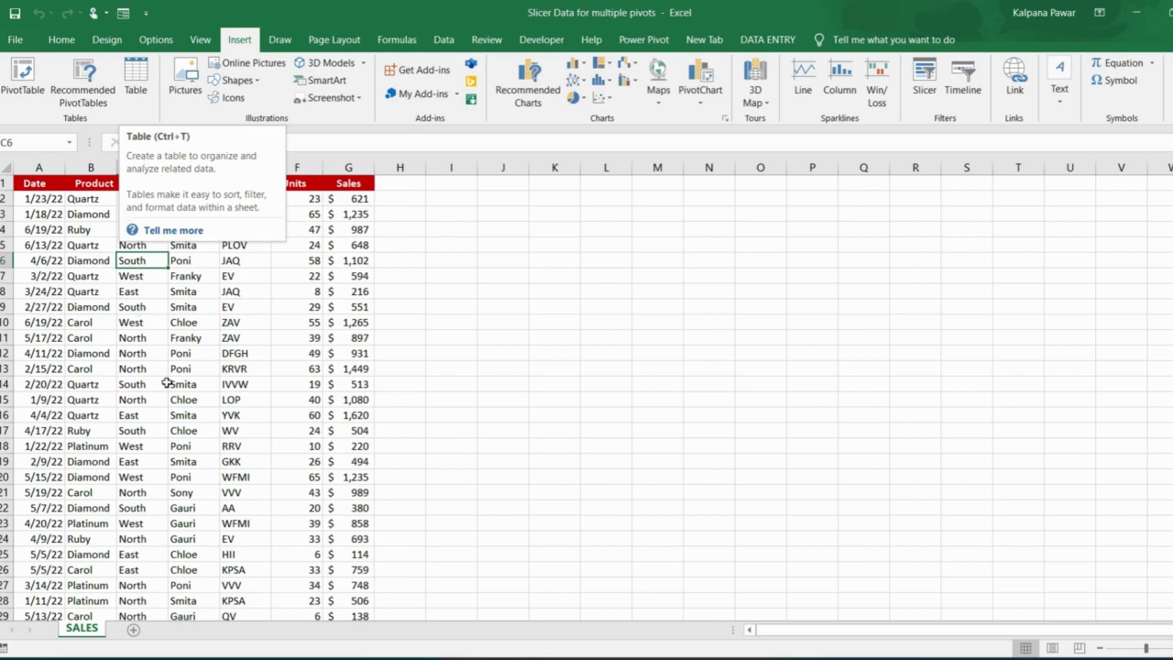
{"action": "left_click", "coordinate": [108, 288]}
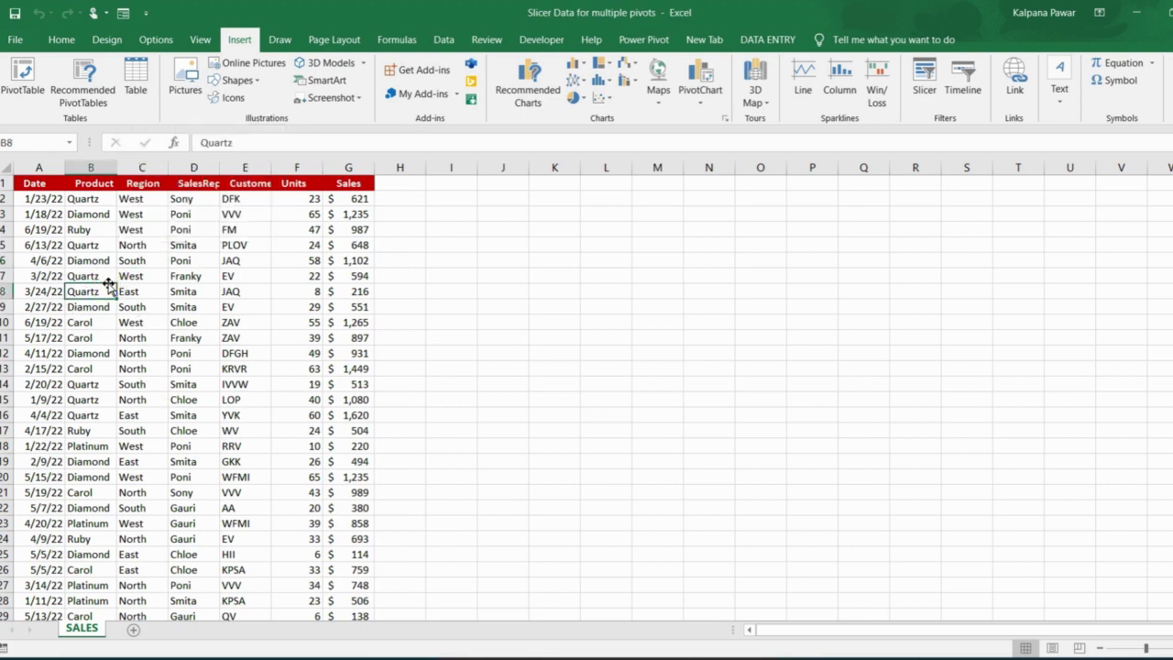
{"action": "key", "text": "ctrl+t"}
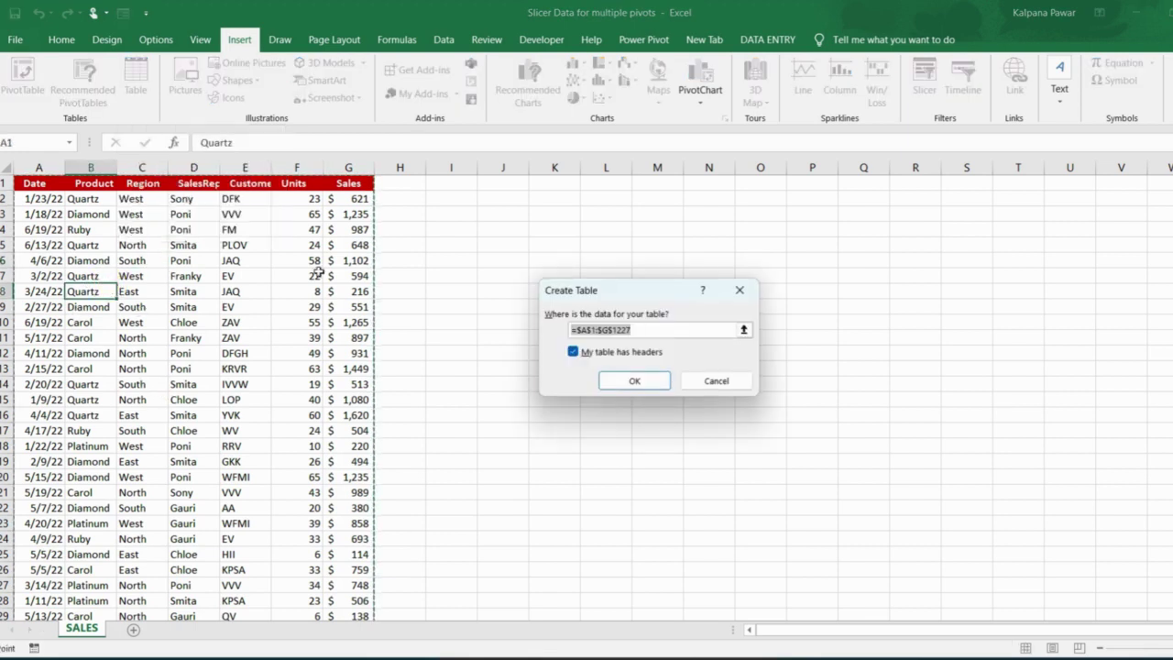
{"action": "left_click", "coordinate": [634, 381]}
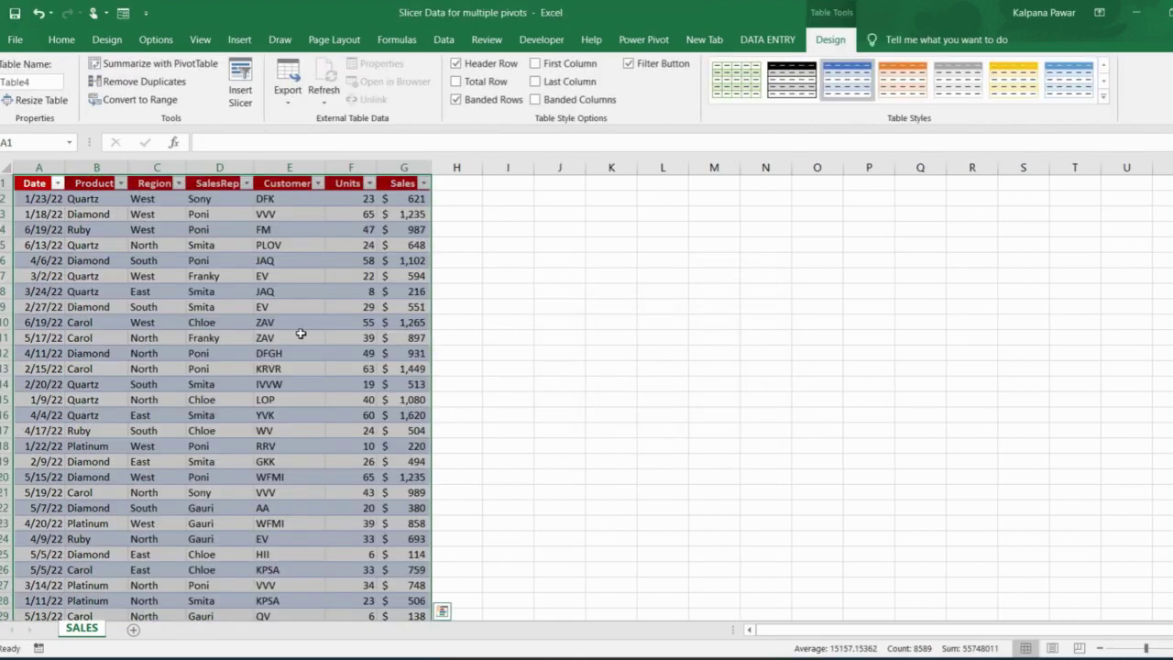
{"action": "left_click", "coordinate": [302, 335]}
{"action": "left_click", "coordinate": [28, 82]}
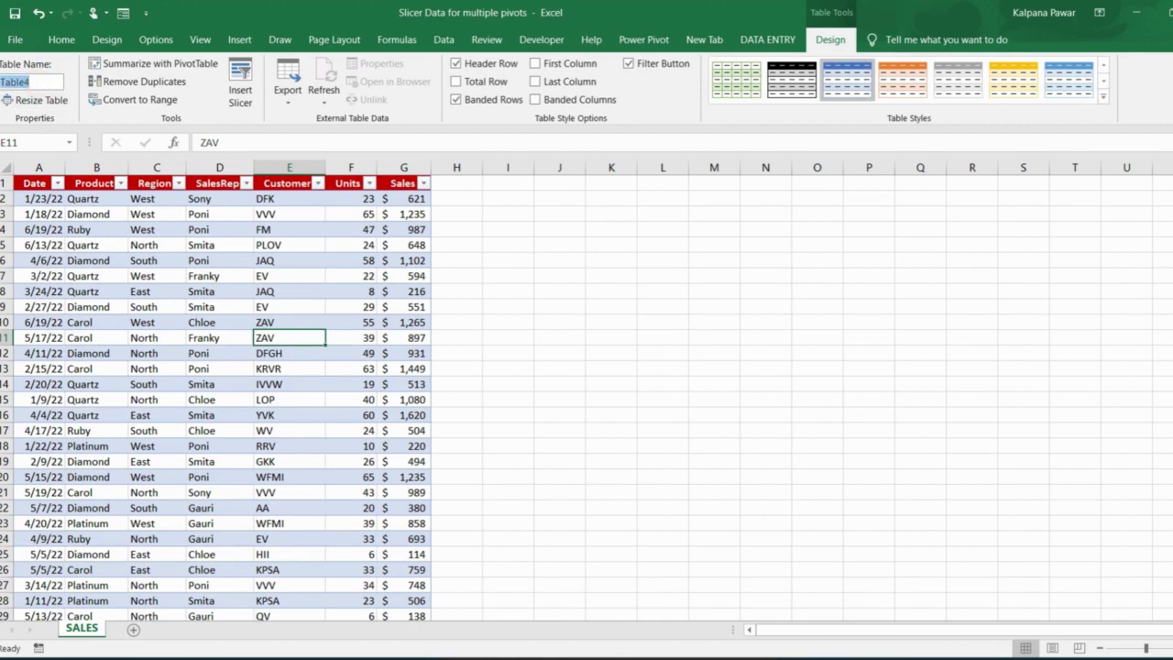
{"action": "type", "text": "sa"}
- Confirm the sales table name and create a PivotTable from it on a new worksheet
{"action": "left_click", "coordinate": [108, 305]}
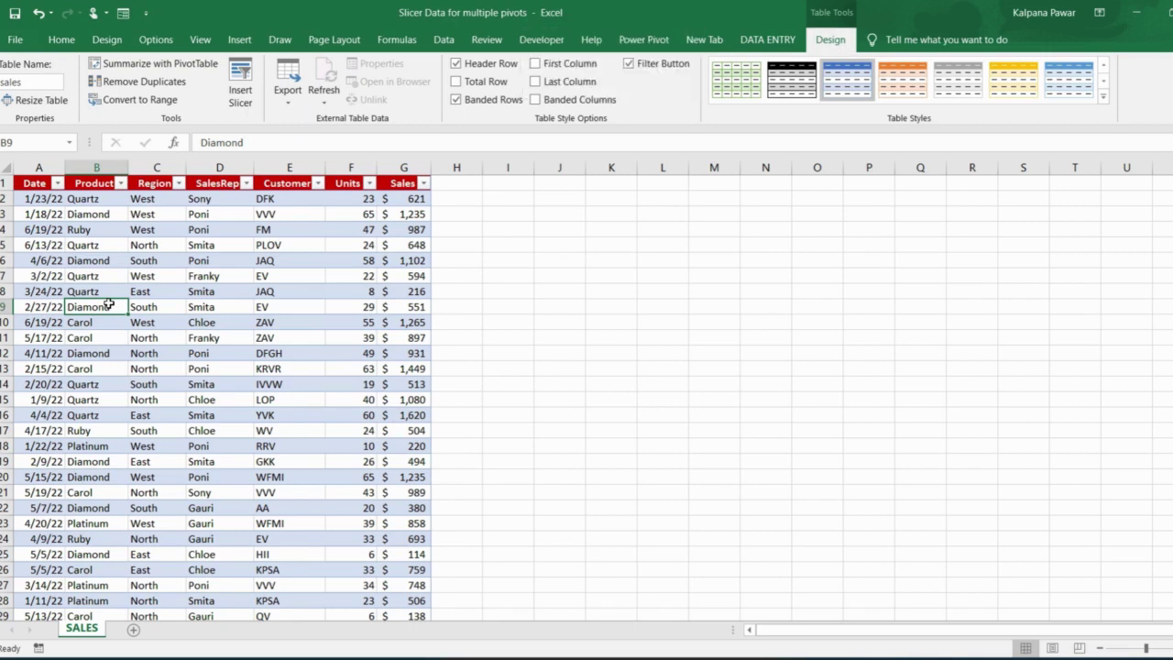
{"action": "key", "text": "alt+n"}
{"action": "key", "text": "v"}
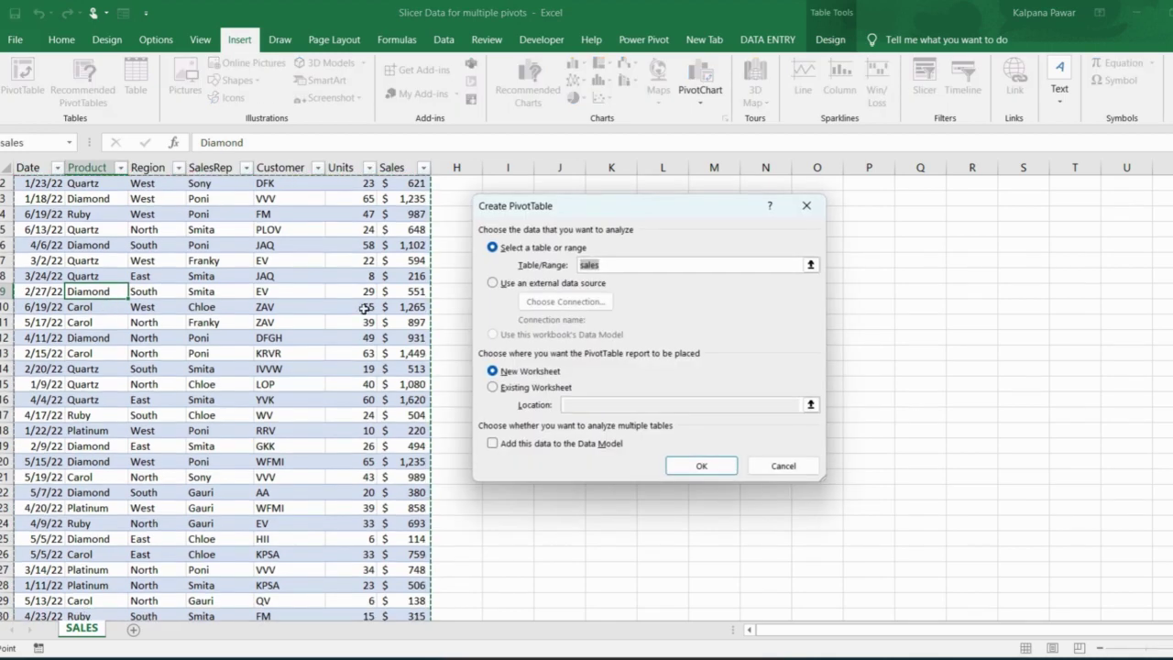
{"action": "left_click", "coordinate": [689, 465]}
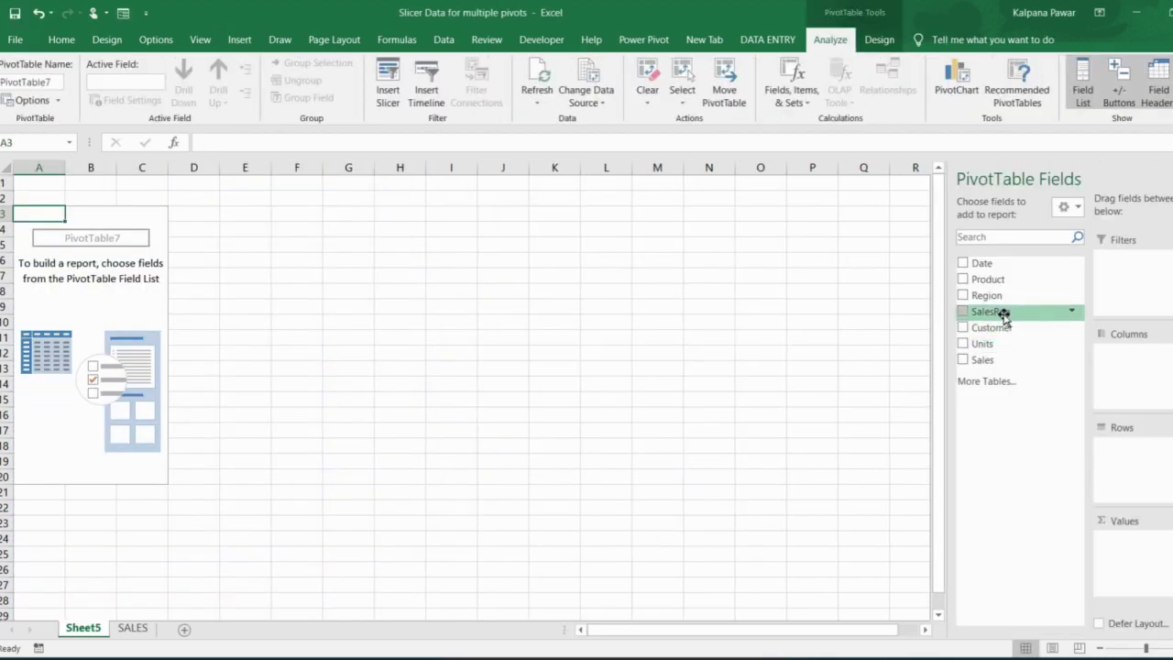
- Put Product in Rows and Units in Values, then select columns A:B
{"action": "left_click_drag", "start_coordinate": [1013, 280], "coordinate": [1120, 446]}
{"action": "left_click_drag", "start_coordinate": [992, 349], "coordinate": [1126, 542]}
{"action": "left_click_drag", "start_coordinate": [62, 158], "coordinate": [103, 163]}
- Copy the pivot to column D and regroup it with Region in Rows and Product in Columns
{"action": "key", "text": "ctrl+c"}
{"action": "left_click", "coordinate": [238, 167]}
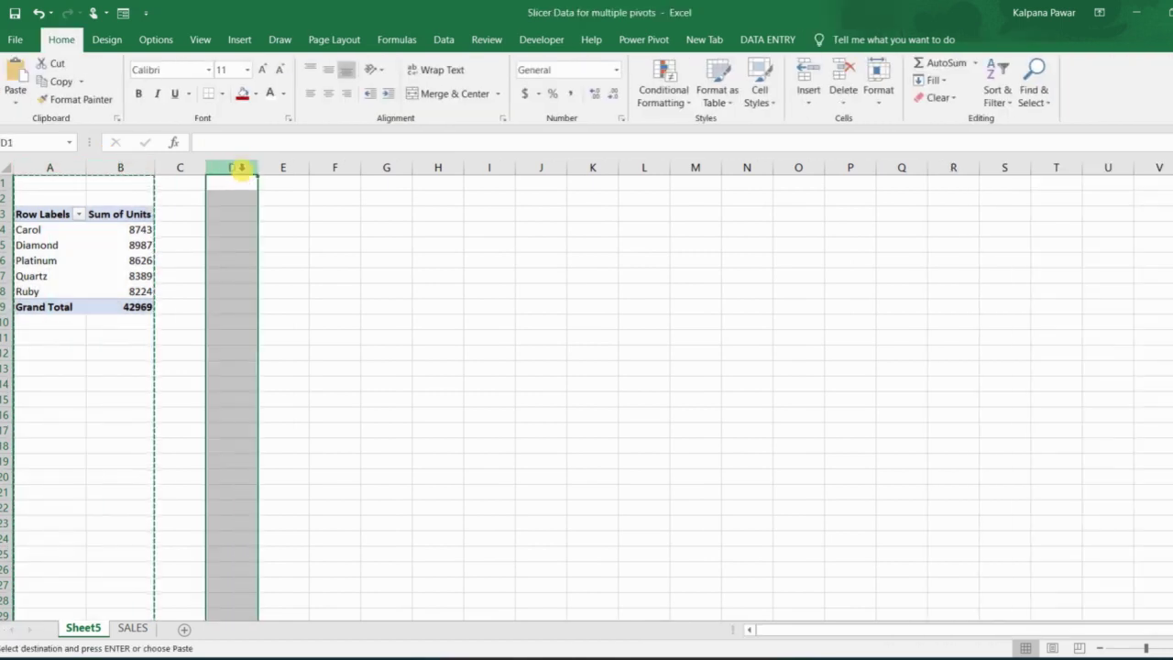
{"action": "key", "text": "ctrl+v"}
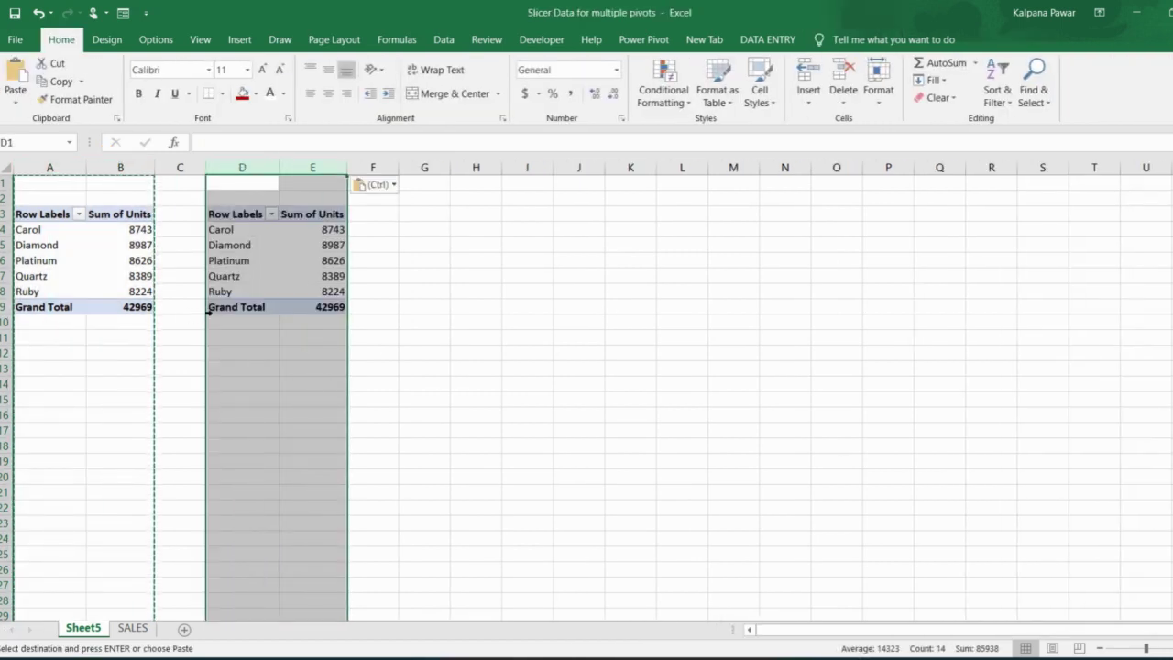
{"action": "left_click", "coordinate": [269, 306]}
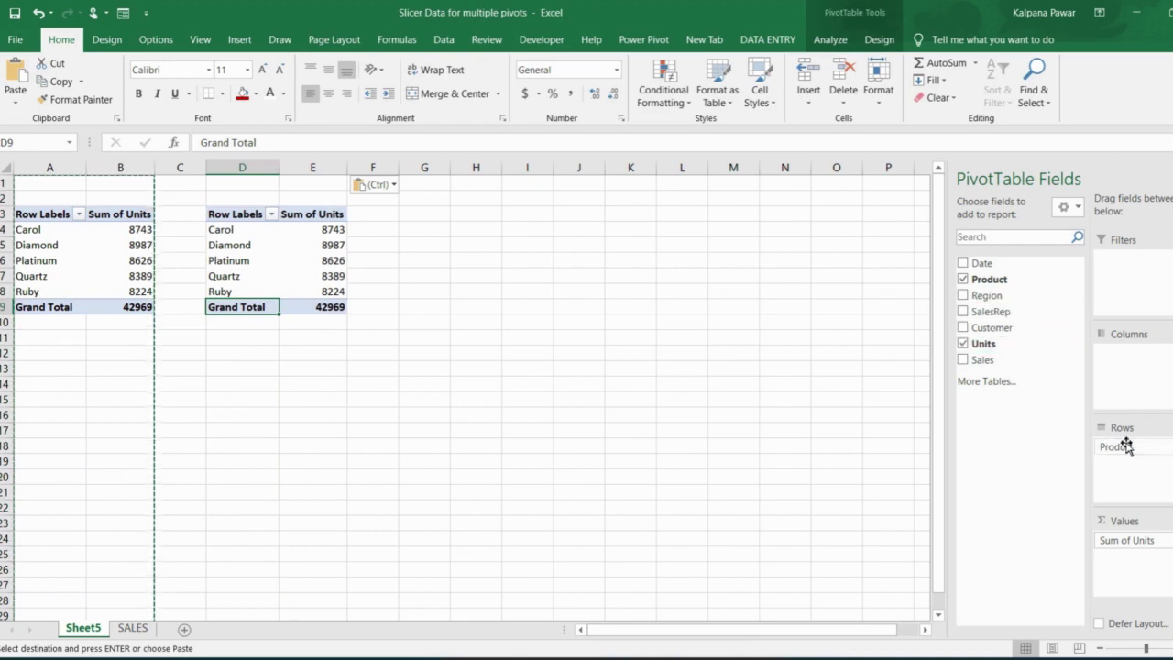
{"action": "left_click_drag", "start_coordinate": [1126, 445], "coordinate": [994, 335]}
{"action": "left_click_drag", "start_coordinate": [987, 295], "coordinate": [1146, 492]}
{"action": "left_click_drag", "start_coordinate": [988, 278], "coordinate": [1136, 368]}
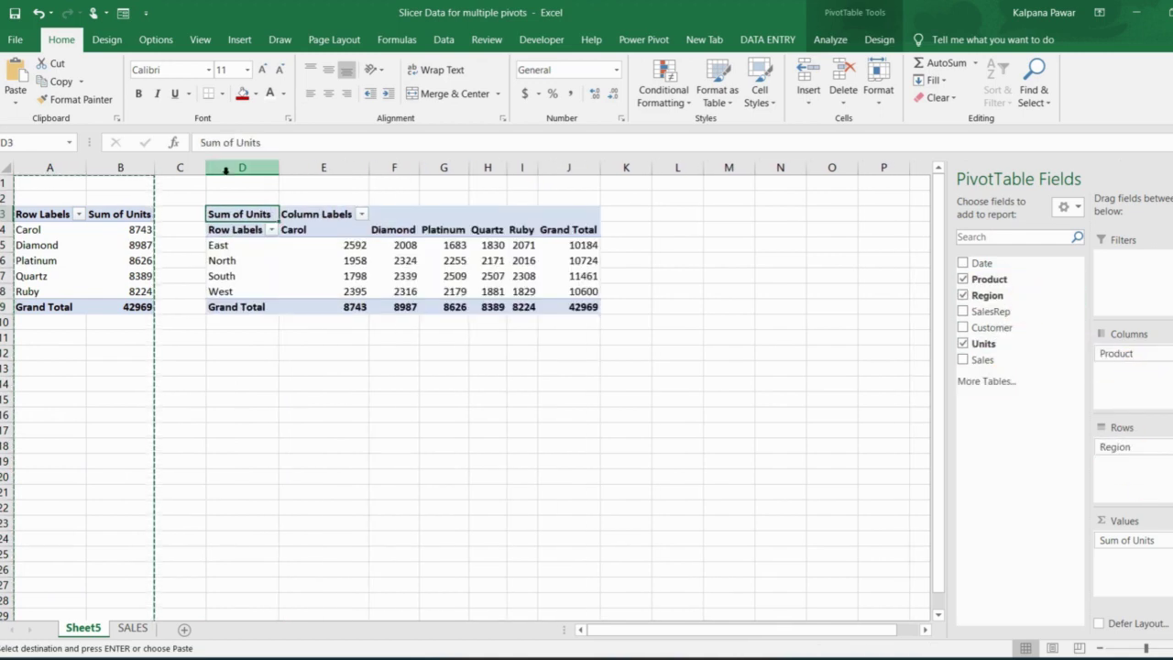
- Copy the region pivot in D:J to column L and replace Sum of Units with Sum of Sales
{"action": "left_click_drag", "start_coordinate": [225, 171], "coordinate": [560, 203]}
{"action": "left_click", "coordinate": [678, 167]}
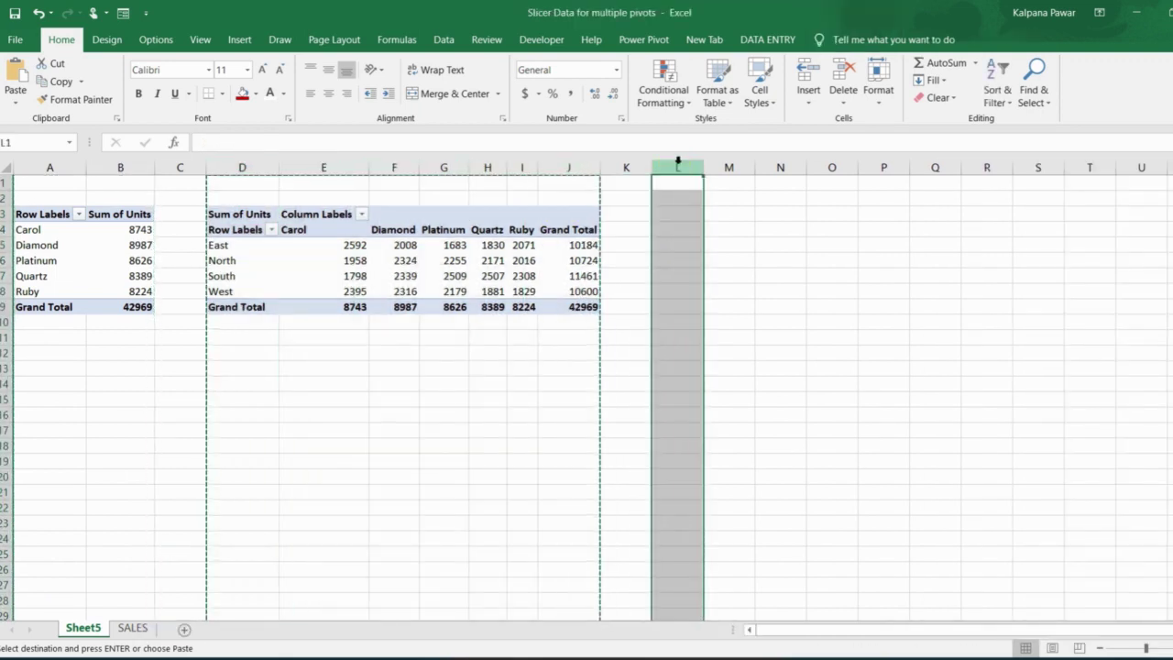
{"action": "key", "text": "ctrl+v"}
{"action": "left_click", "coordinate": [759, 274]}
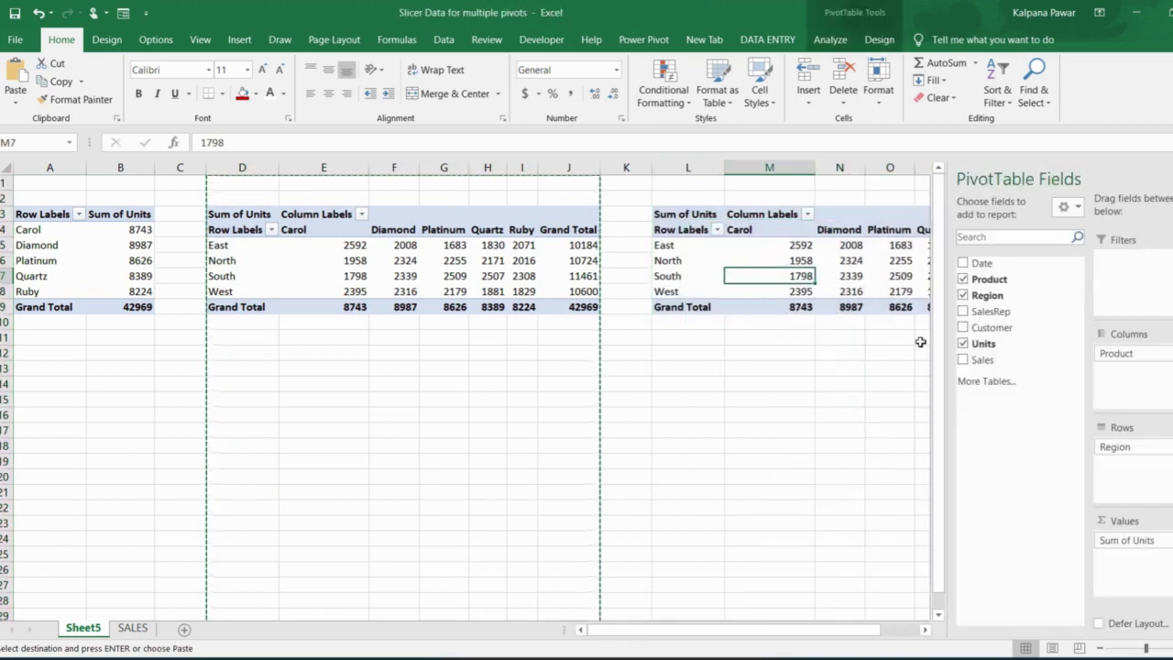
{"action": "left_click_drag", "start_coordinate": [1129, 542], "coordinate": [978, 452]}
{"action": "left_click_drag", "start_coordinate": [980, 360], "coordinate": [1105, 548]}
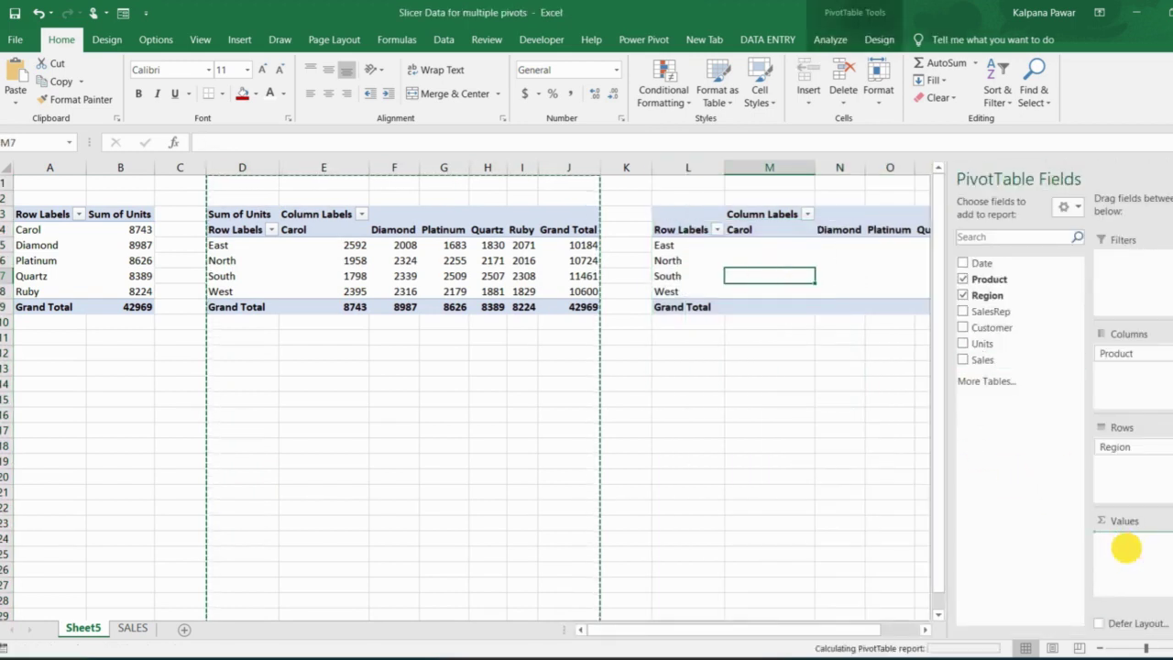
{"action": "left_click", "coordinate": [264, 375]}
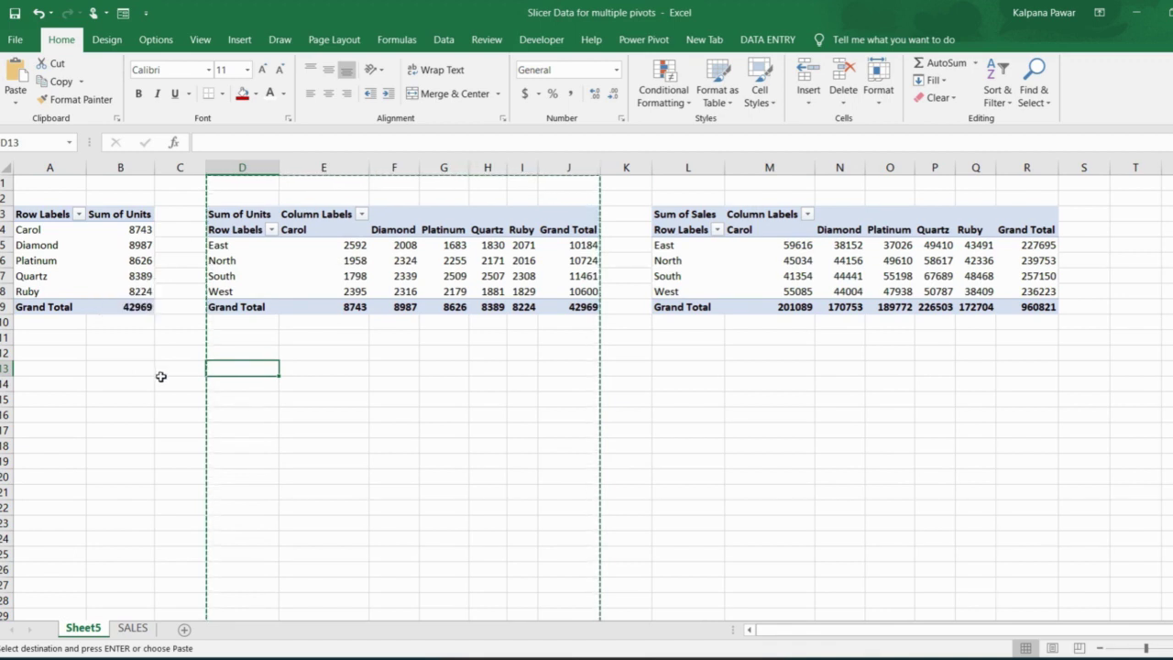
- Insert a Product slicer for the first pivot and move it below the middle pivot
{"action": "left_click", "coordinate": [92, 269]}
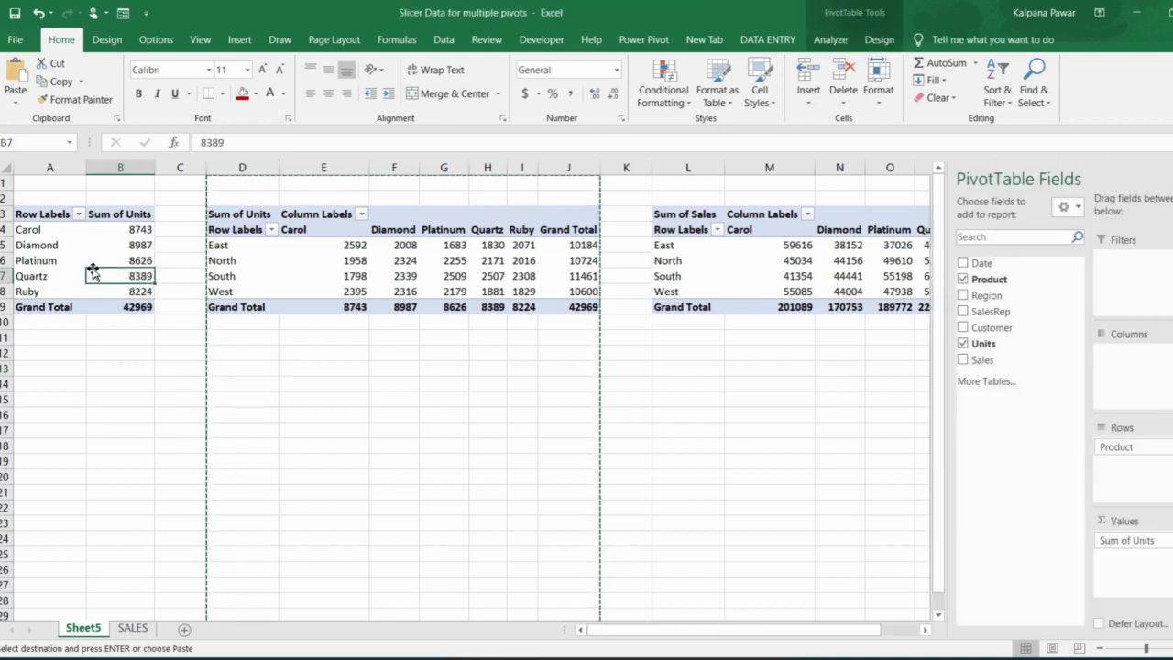
{"action": "left_click", "coordinate": [836, 41]}
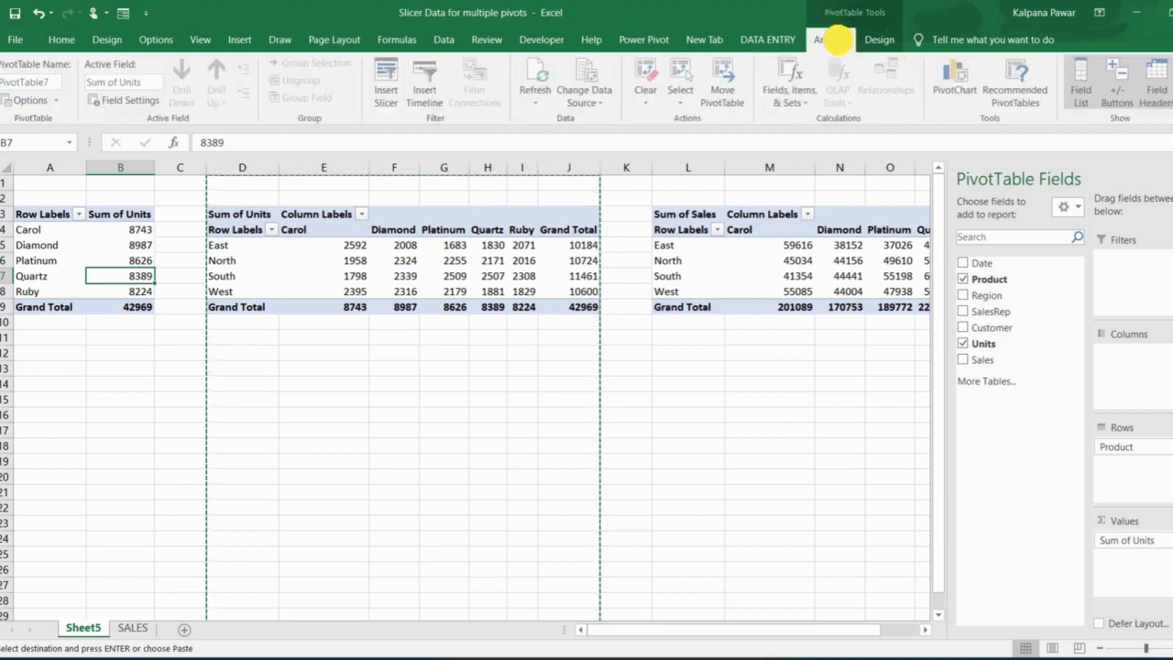
{"action": "left_click", "coordinate": [389, 103]}
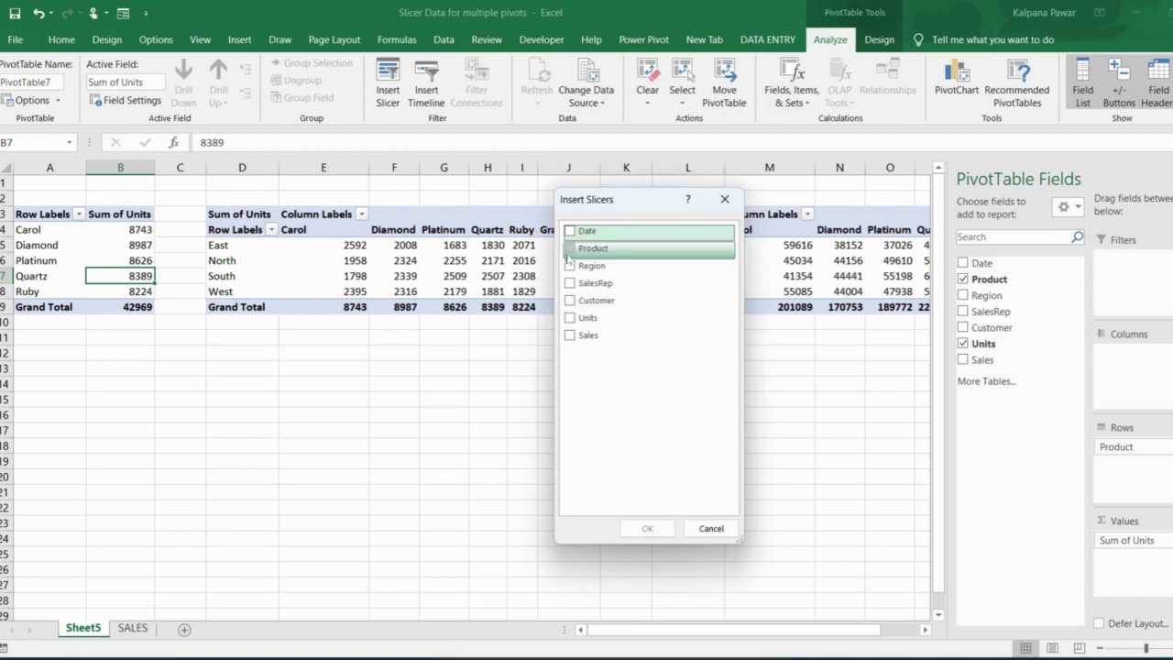
{"action": "left_click", "coordinate": [569, 250]}
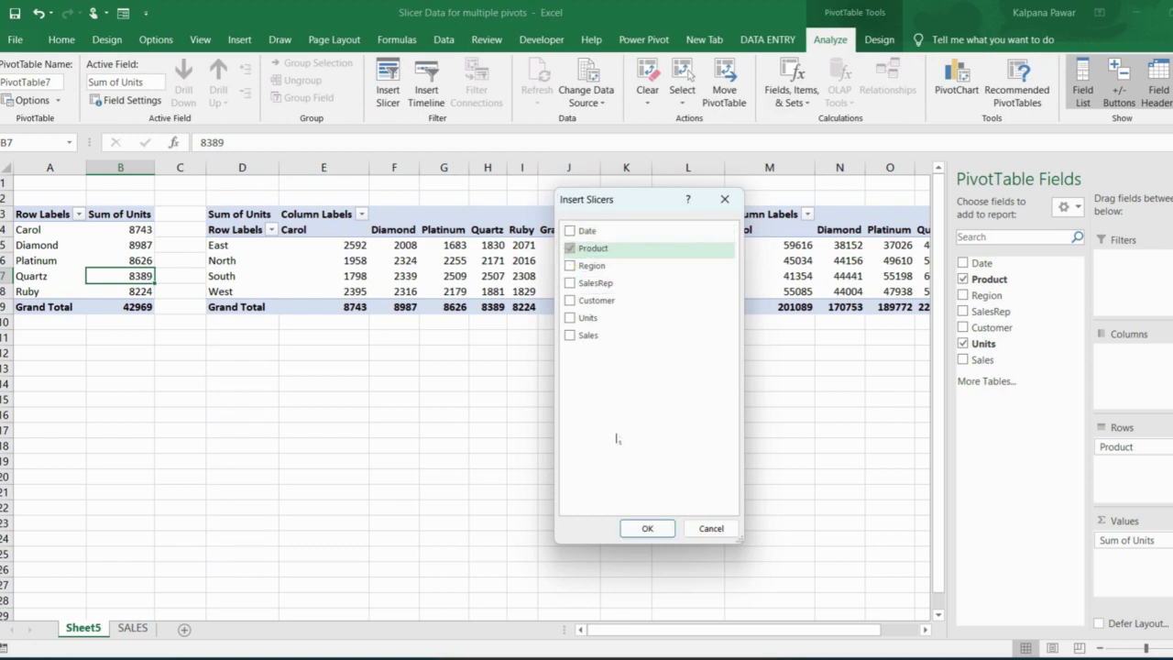
{"action": "left_click", "coordinate": [647, 529]}
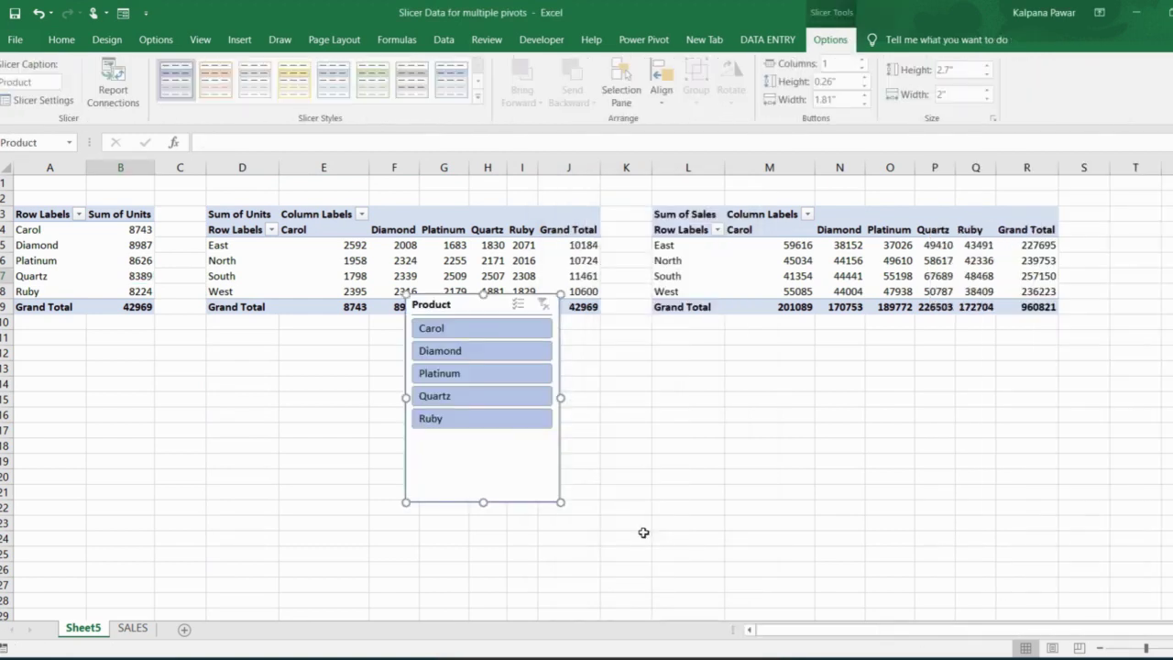
{"action": "left_click_drag", "start_coordinate": [475, 307], "coordinate": [325, 323]}
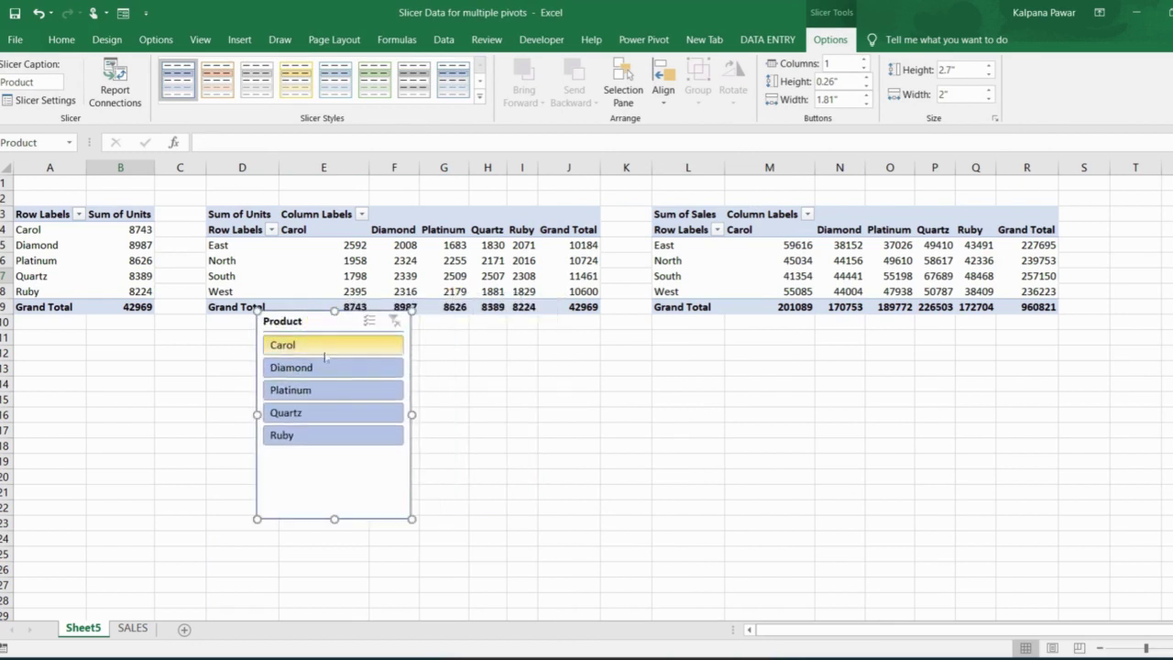
- Filter by Carol, Diamond and Platinum in turn, then clear the slicer filter
{"action": "left_click", "coordinate": [325, 356]}
{"action": "left_click", "coordinate": [326, 369]}
{"action": "left_click", "coordinate": [319, 392]}
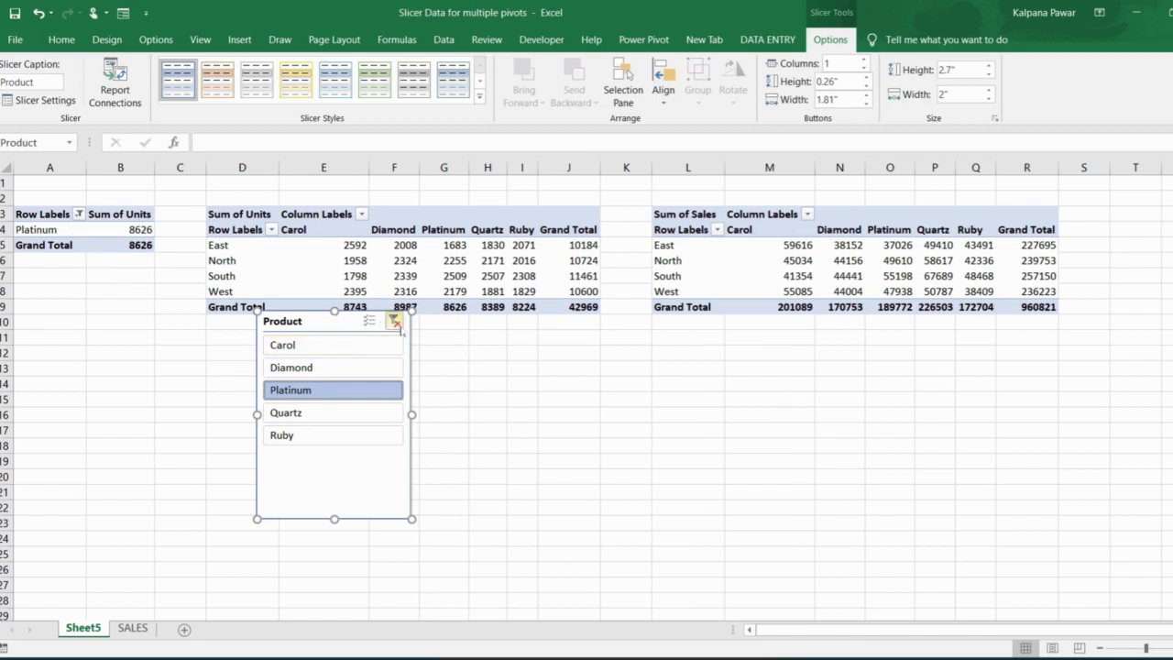
{"action": "left_click", "coordinate": [396, 321]}
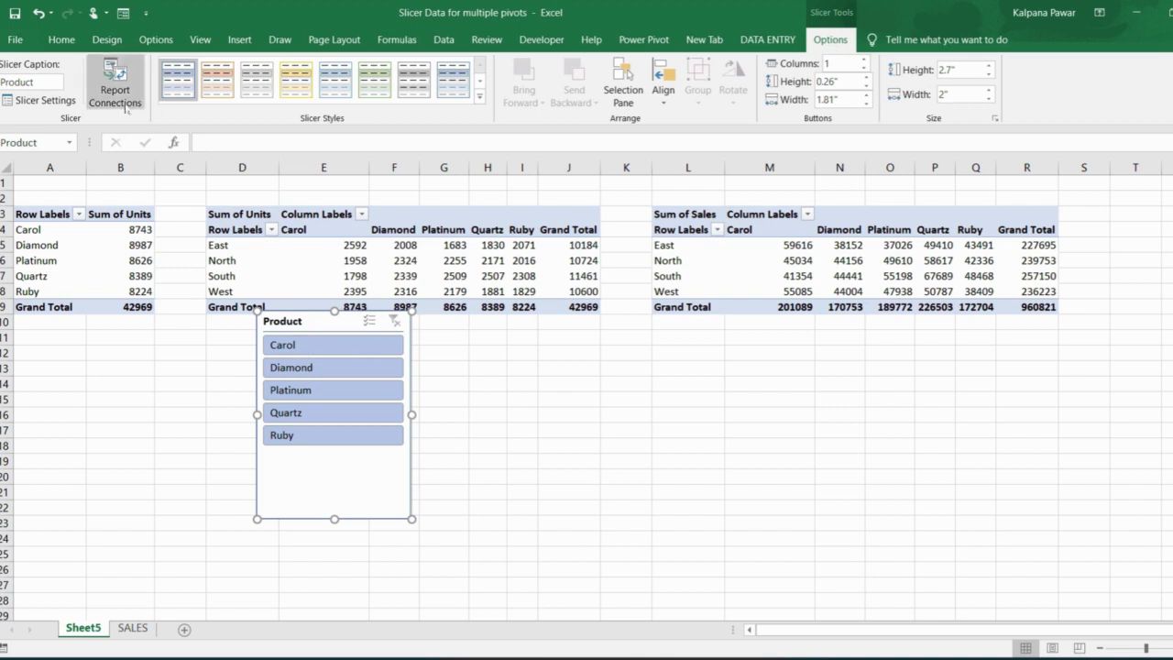
- Link the Product slicer to PivotTable8 and PivotTable9 through Report Connections
{"action": "right_click", "coordinate": [293, 328]}
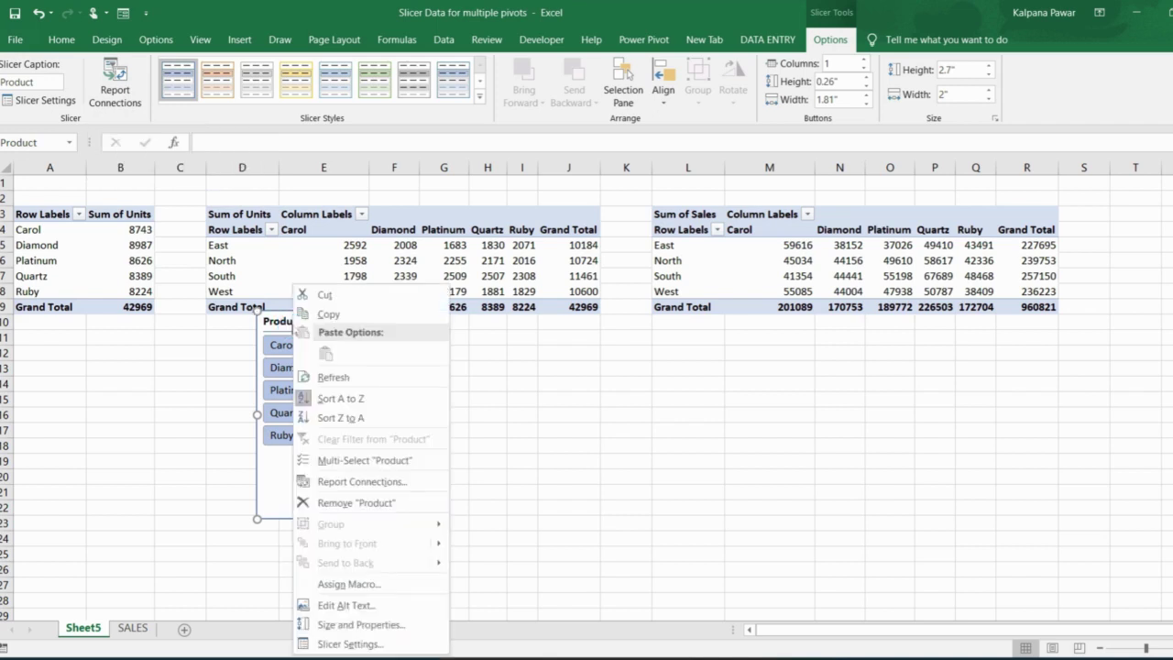
{"action": "left_click", "coordinate": [354, 481]}
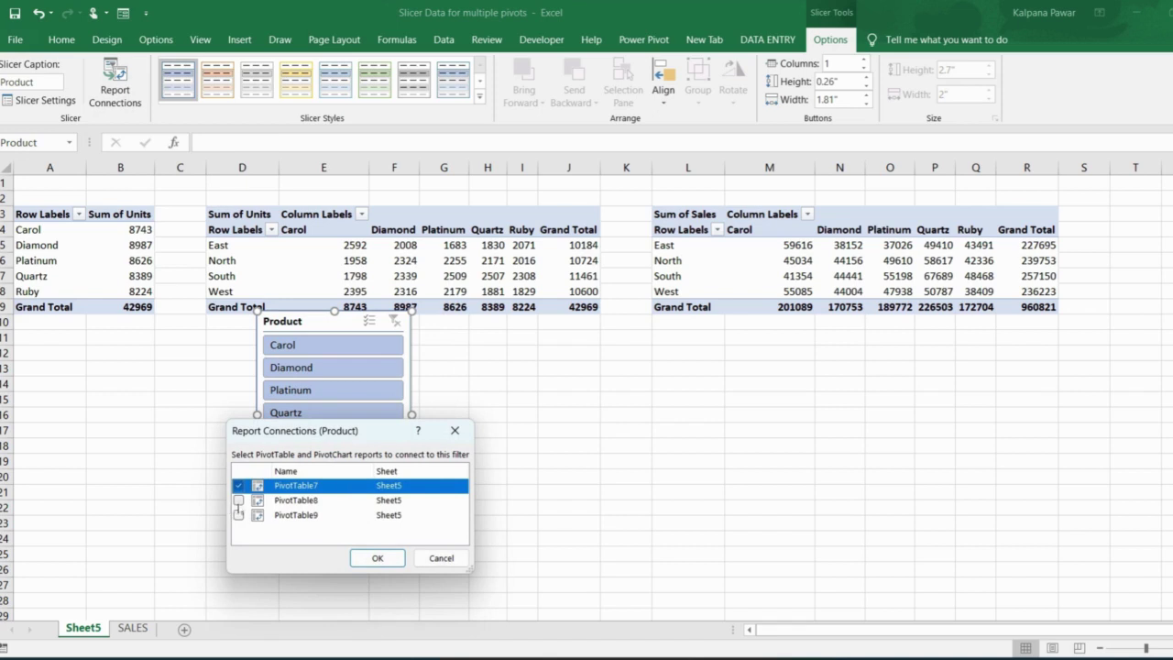
{"action": "left_click", "coordinate": [239, 501]}
{"action": "left_click", "coordinate": [238, 515]}
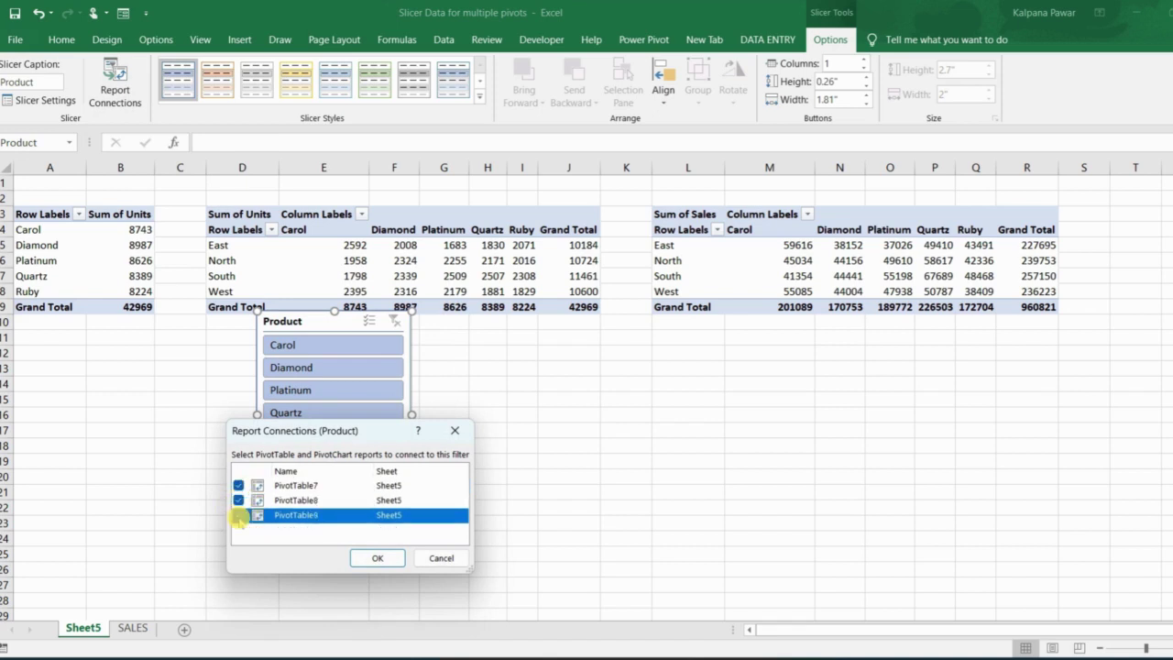
{"action": "left_click", "coordinate": [378, 557]}
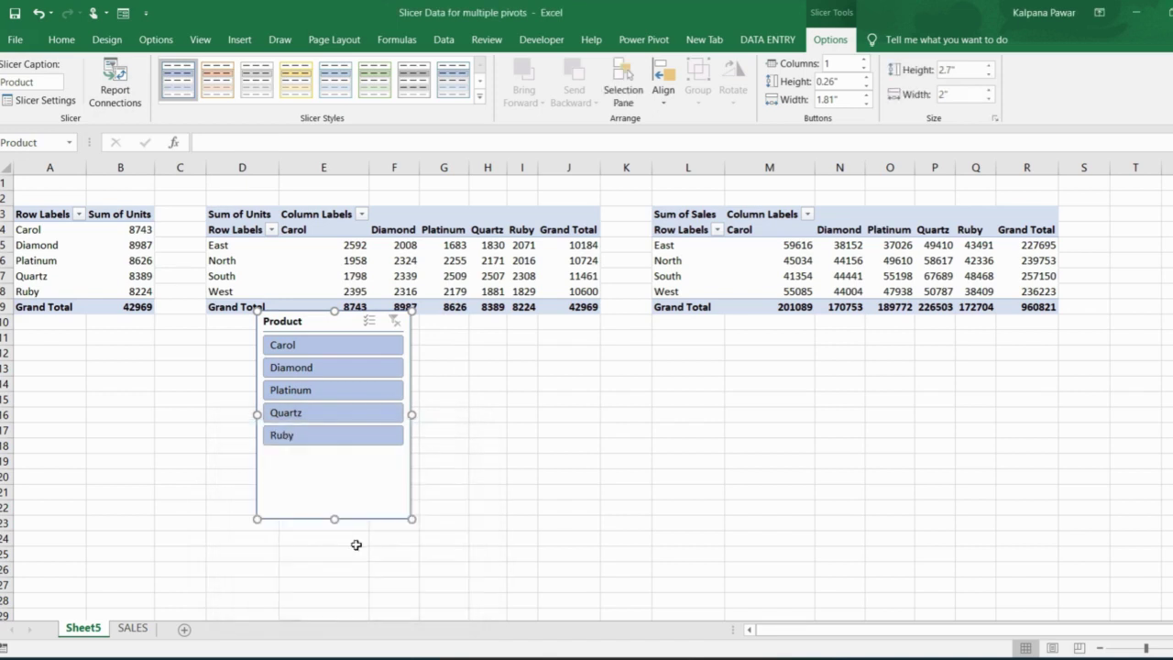
- Test the slicer with Carol, then Diamond, then Carol and Platinum, and clear the filter
{"action": "left_click", "coordinate": [348, 344]}
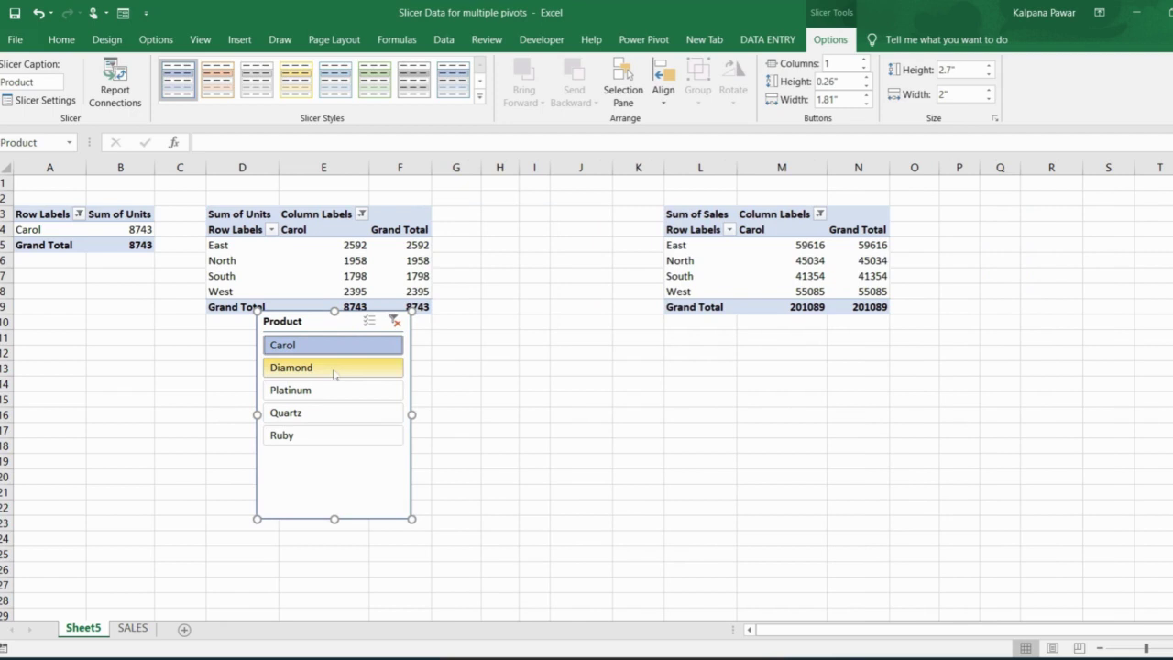
{"action": "left_click", "coordinate": [333, 370]}
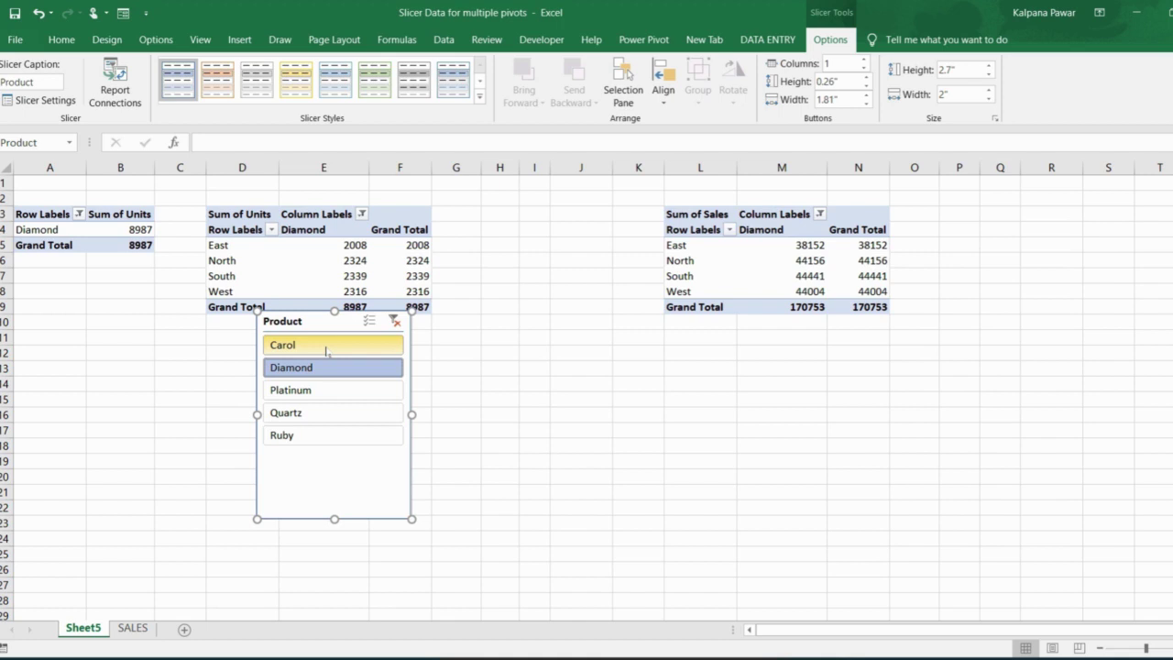
{"action": "left_click", "coordinate": [326, 348], "text": "ctrl"}
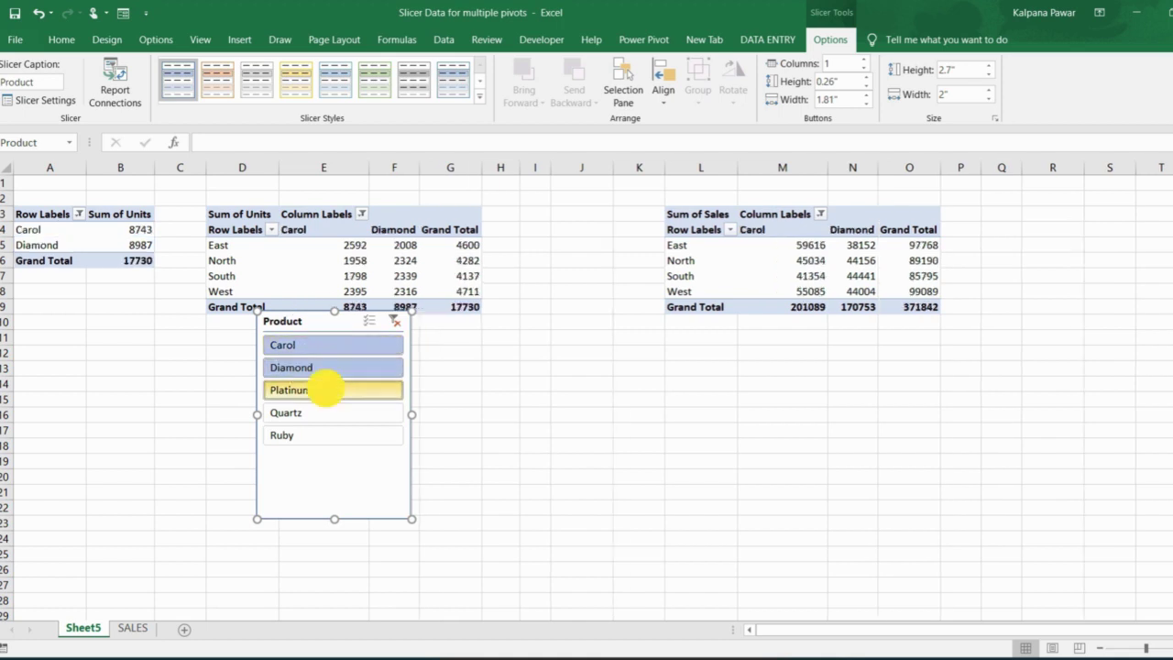
{"action": "left_click", "coordinate": [326, 391], "text": "ctrl"}
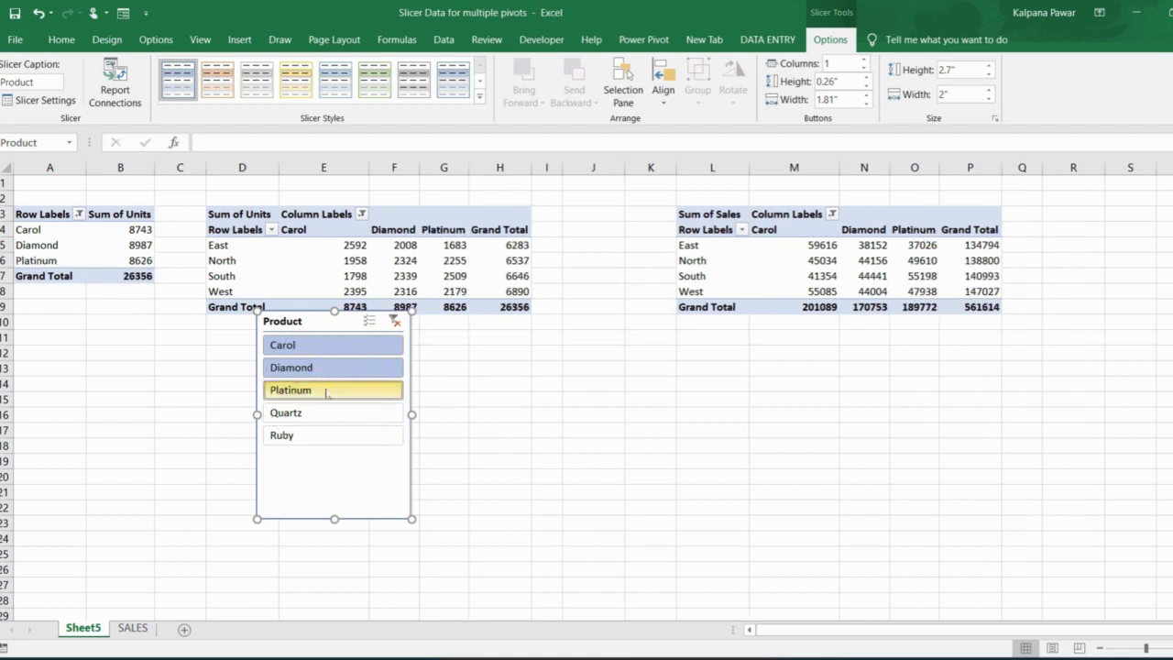
{"action": "left_click", "coordinate": [394, 322]}
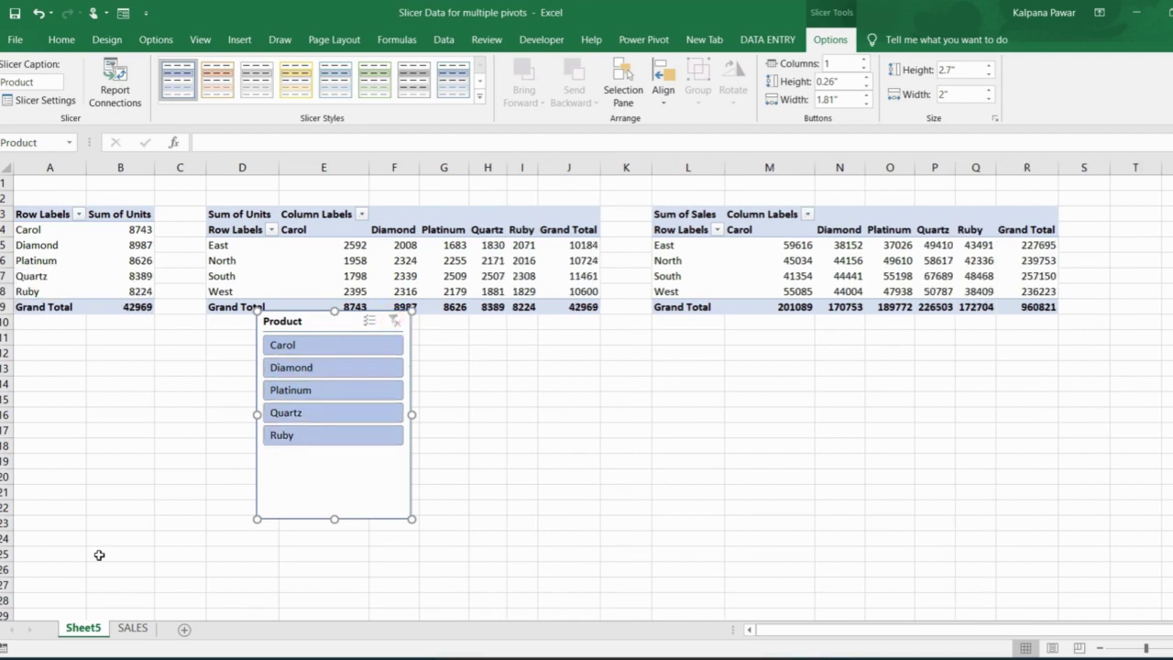
{"action": "left_click", "coordinate": [136, 543]}
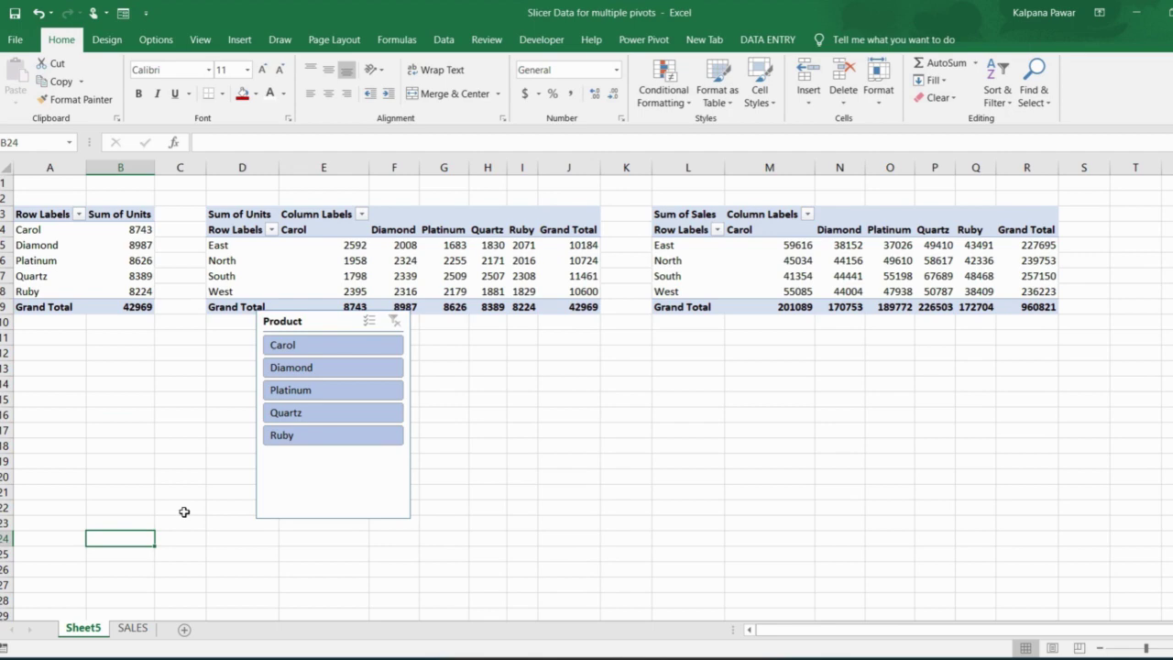
- Unhide the COGS sheet from the SALES tab menu and view its cost records
{"action": "left_click", "coordinate": [132, 628]}
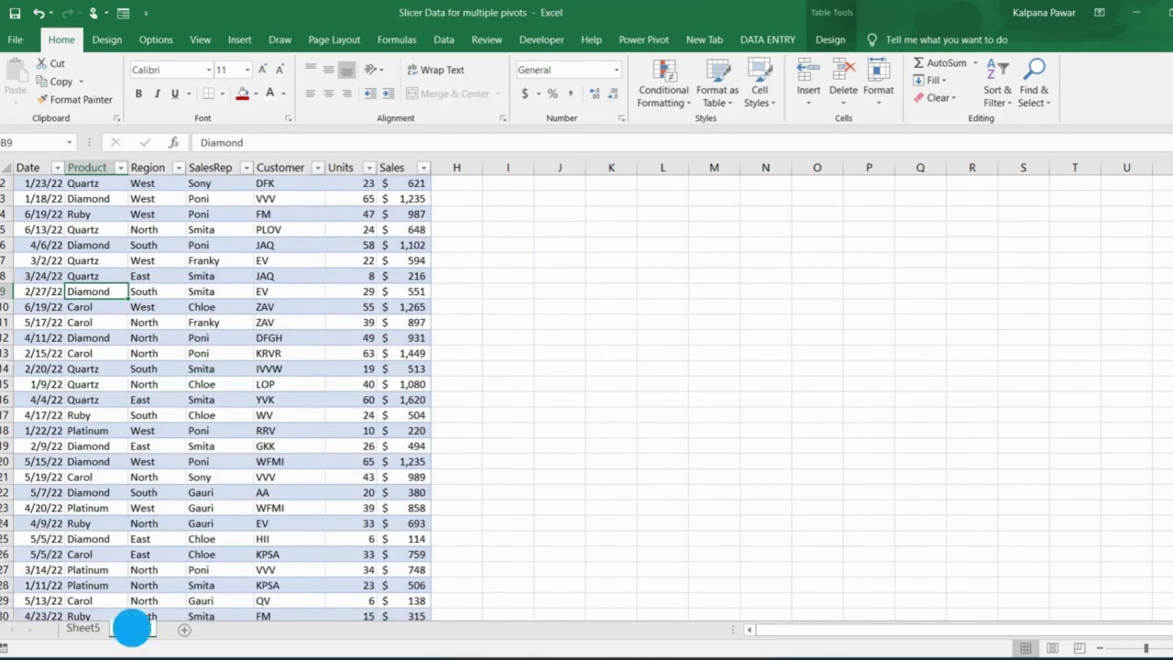
{"action": "right_click", "coordinate": [132, 627]}
{"action": "left_click", "coordinate": [170, 598]}
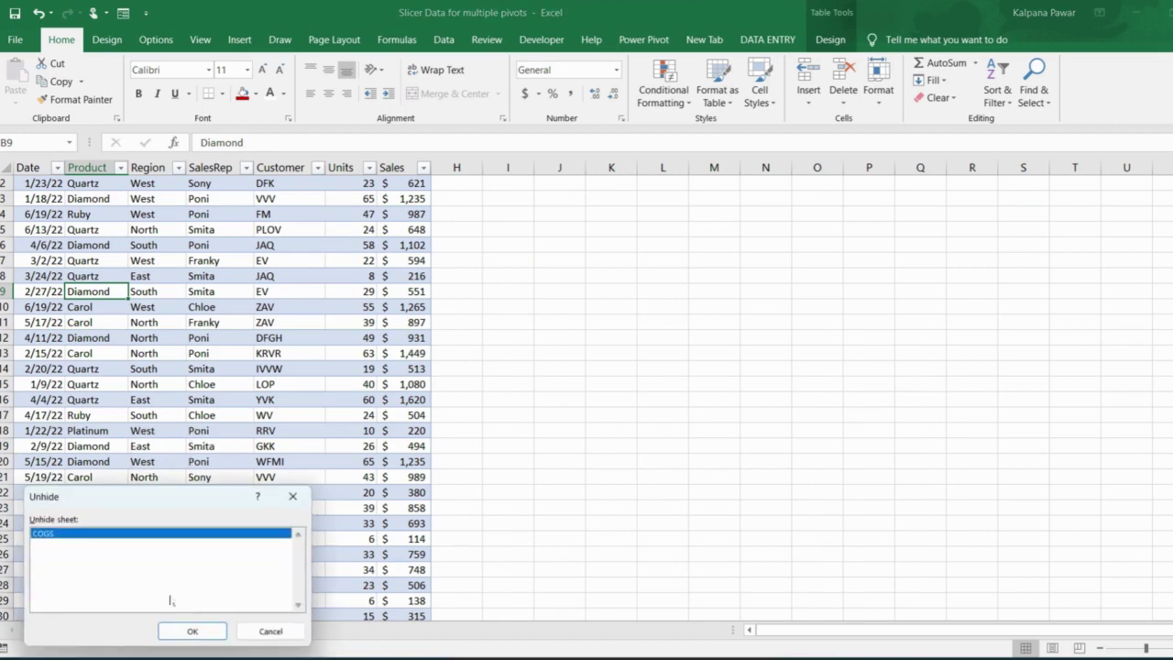
{"action": "left_click", "coordinate": [190, 631]}
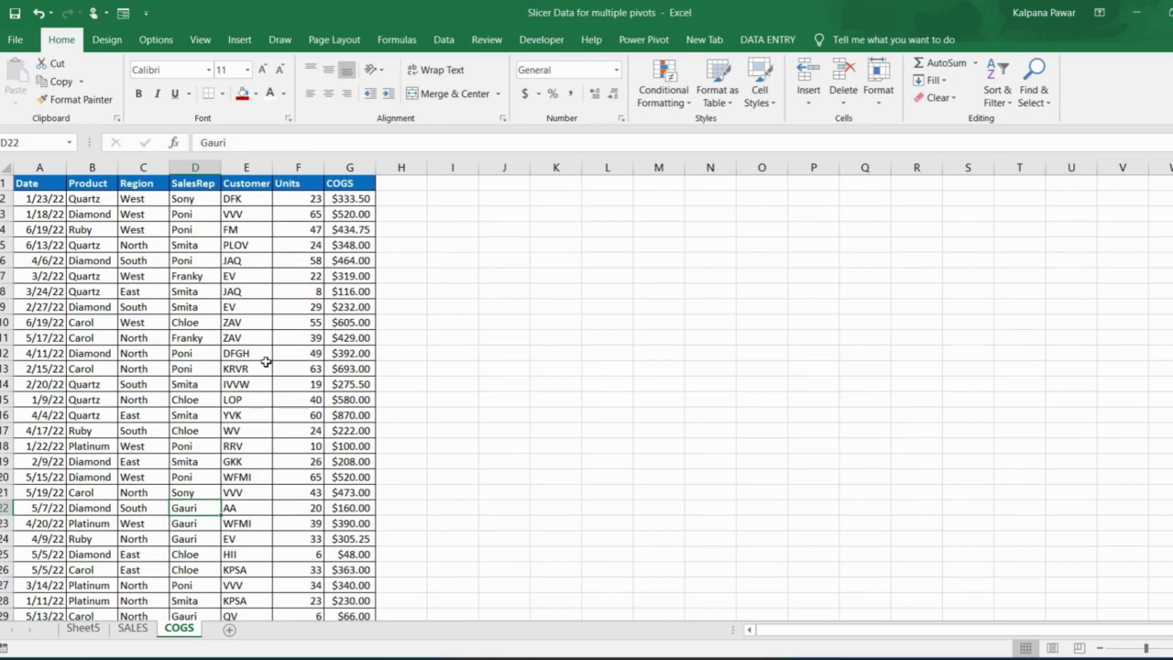
{"action": "left_click", "coordinate": [156, 335]}
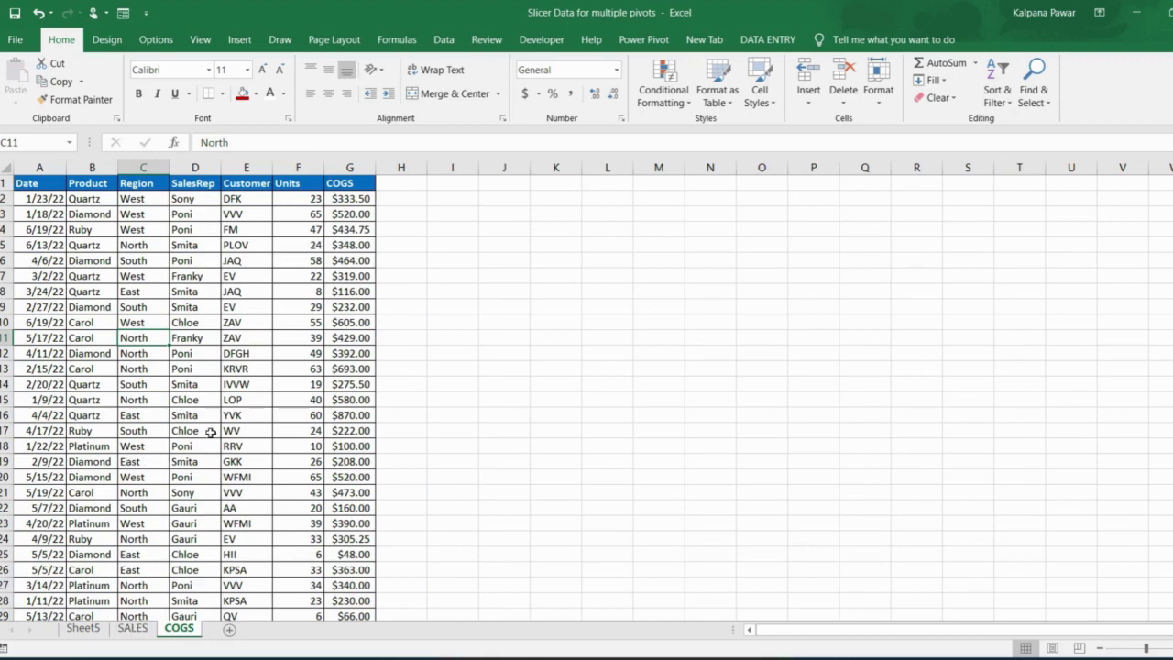
{"action": "left_click", "coordinate": [179, 337]}
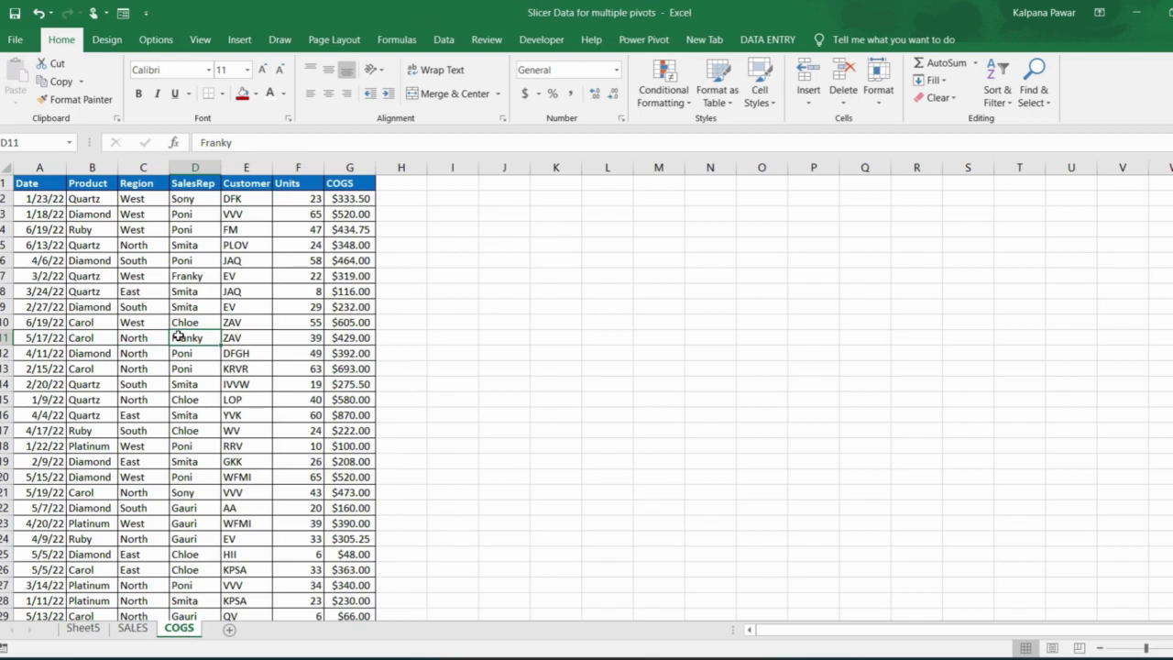
- Convert the COGS data into a headed table named cogs
{"action": "key", "text": "ctrl+t"}
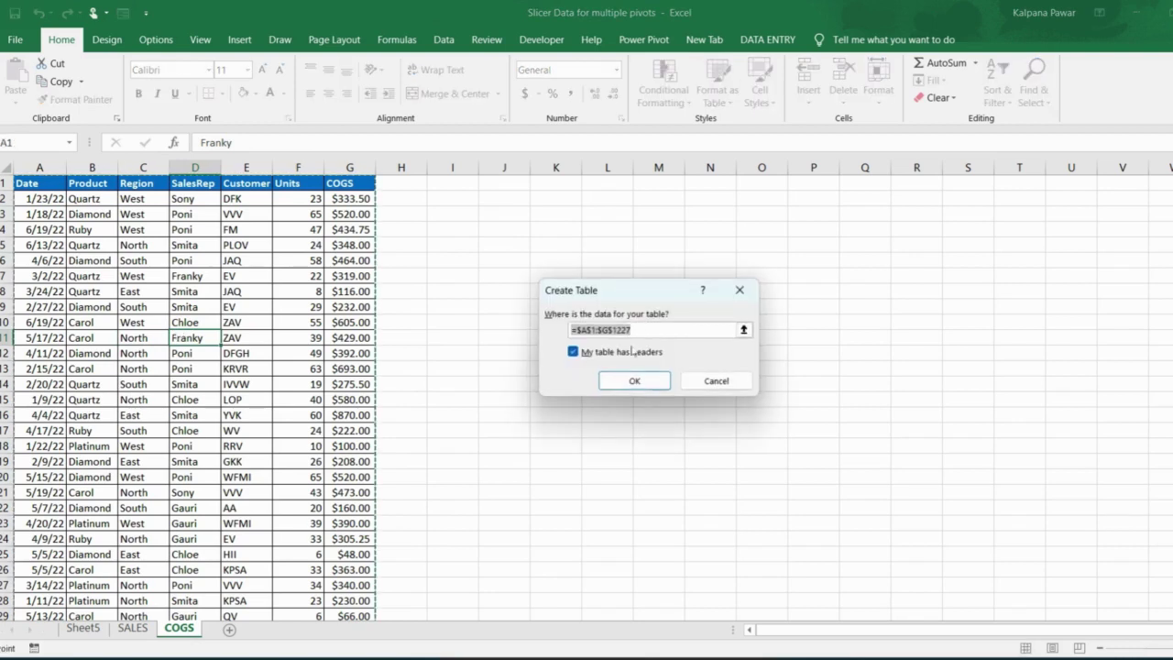
{"action": "left_click", "coordinate": [634, 381]}
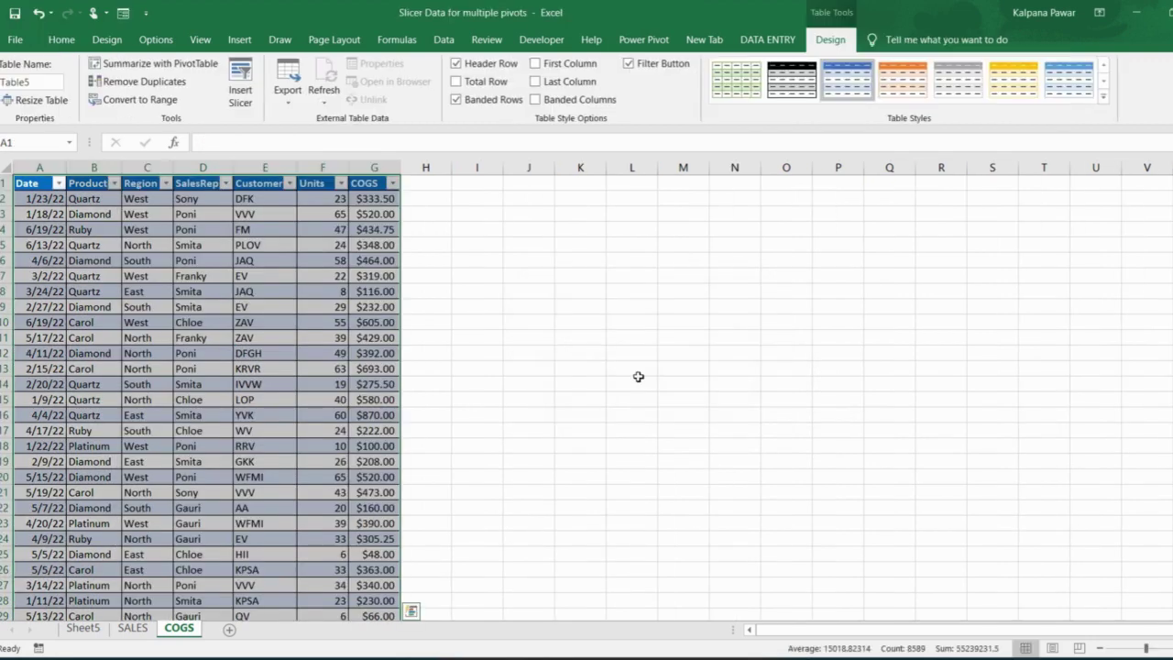
{"action": "left_click", "coordinate": [39, 81]}
{"action": "type", "text": "cogs"}
{"action": "left_click", "coordinate": [128, 290]}
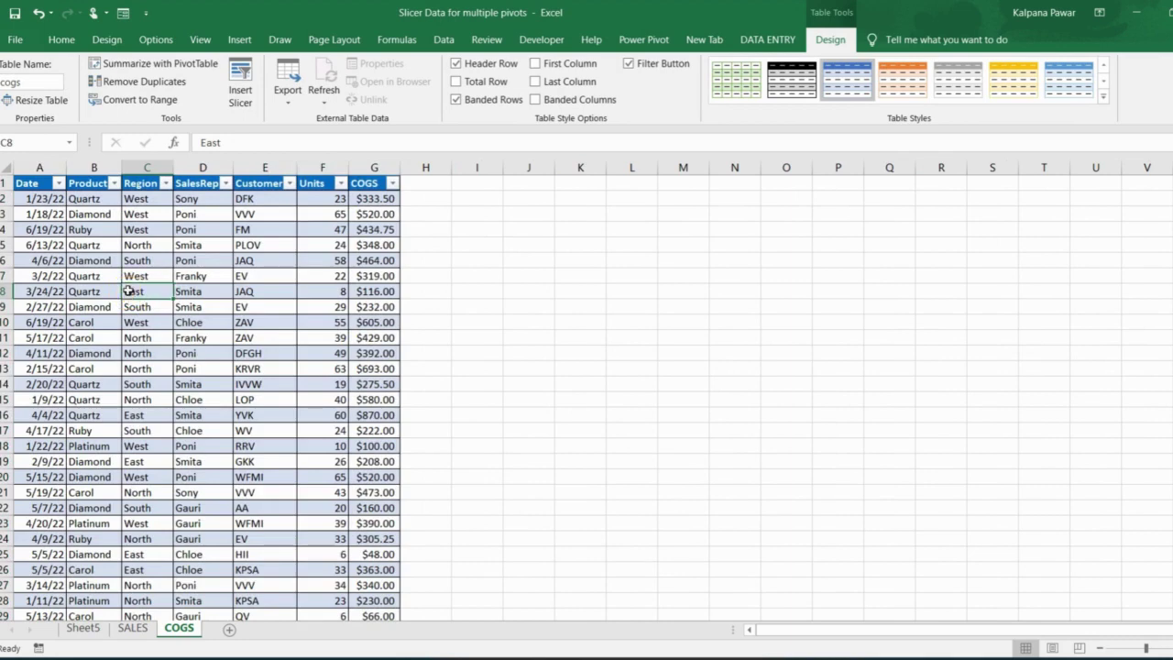
- Hide Sheet5 holding the pivot tables, then check the COGS and SALES sheets
{"action": "left_click", "coordinate": [81, 626]}
{"action": "right_click", "coordinate": [81, 628]}
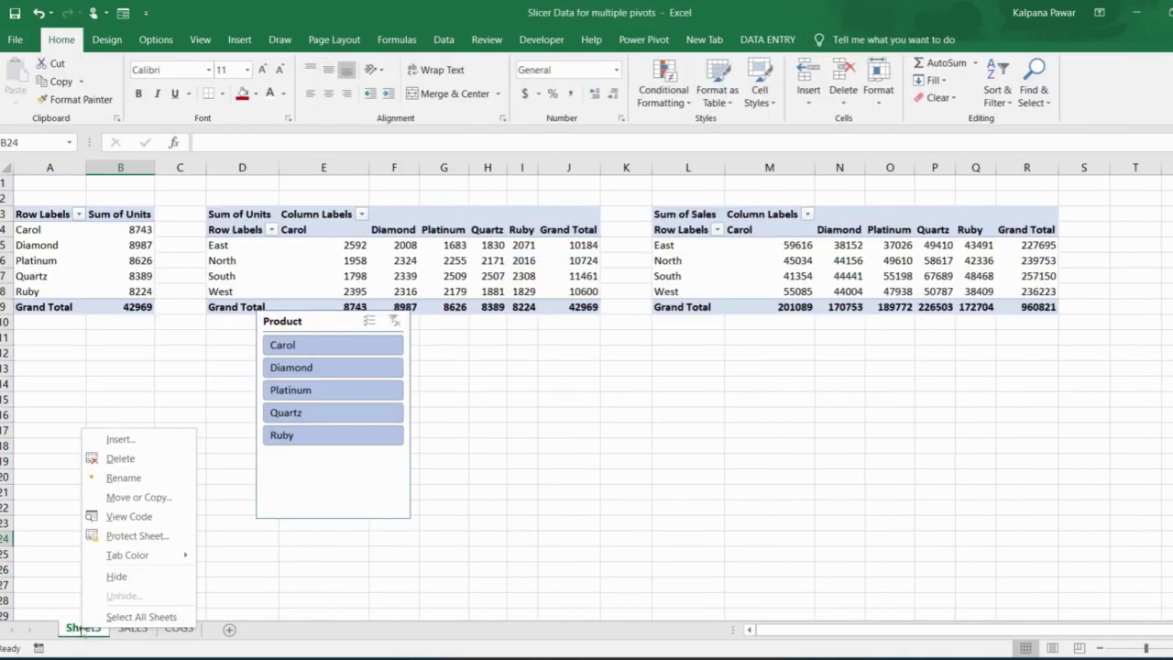
{"action": "left_click", "coordinate": [116, 575]}
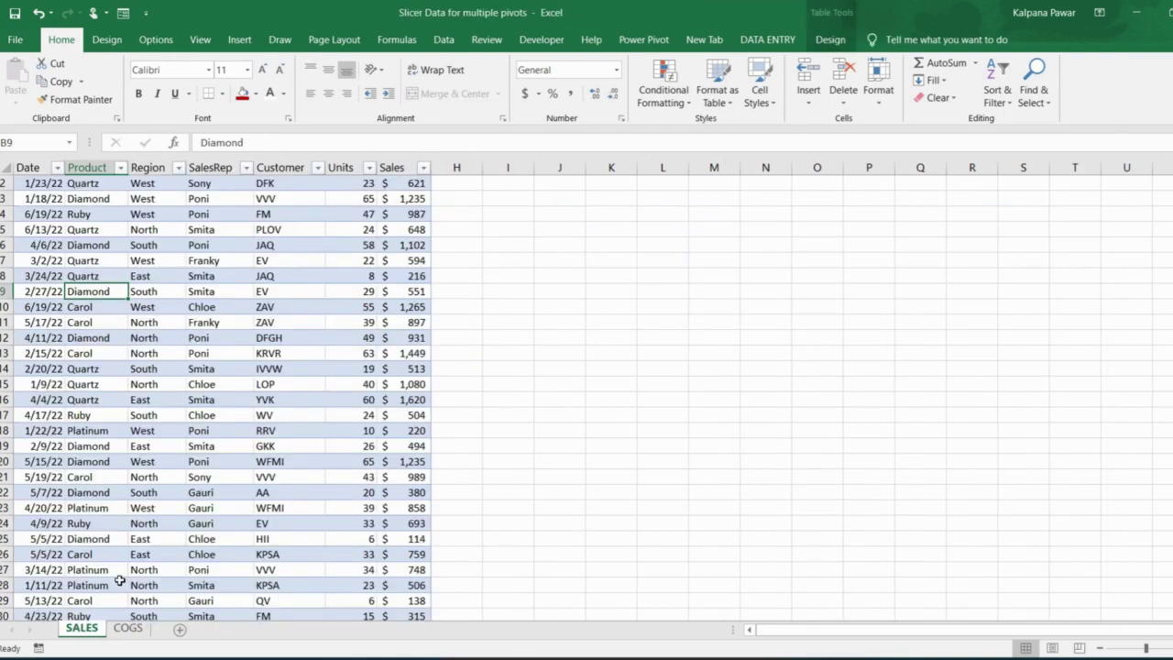
{"action": "left_click", "coordinate": [127, 629]}
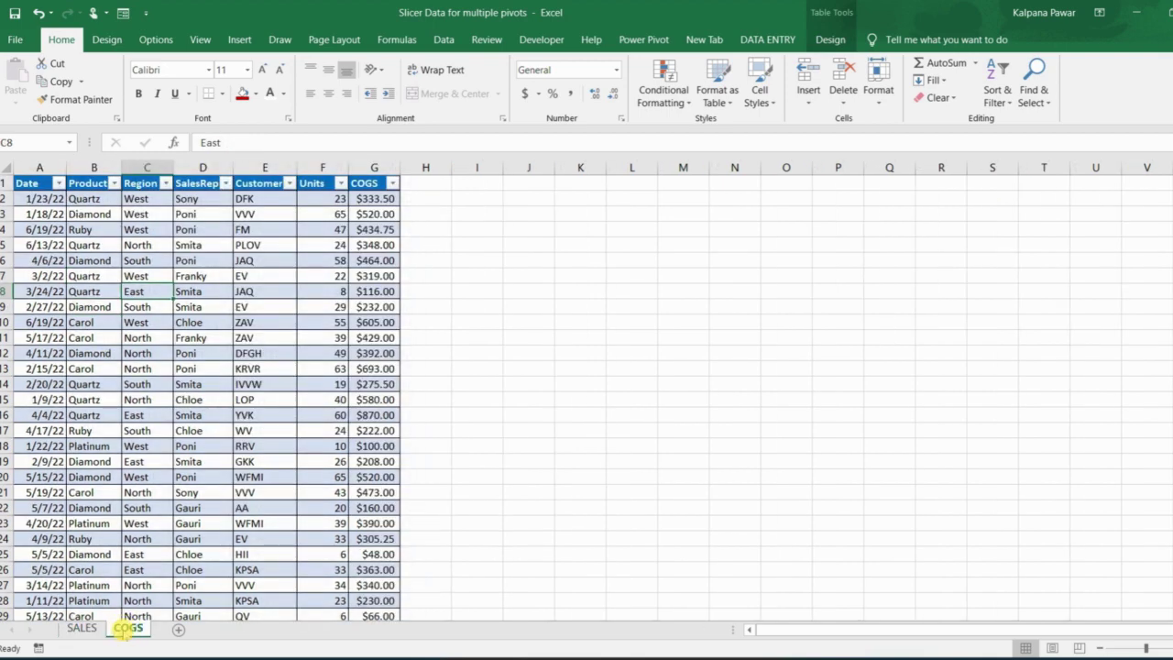
{"action": "left_click", "coordinate": [84, 632]}
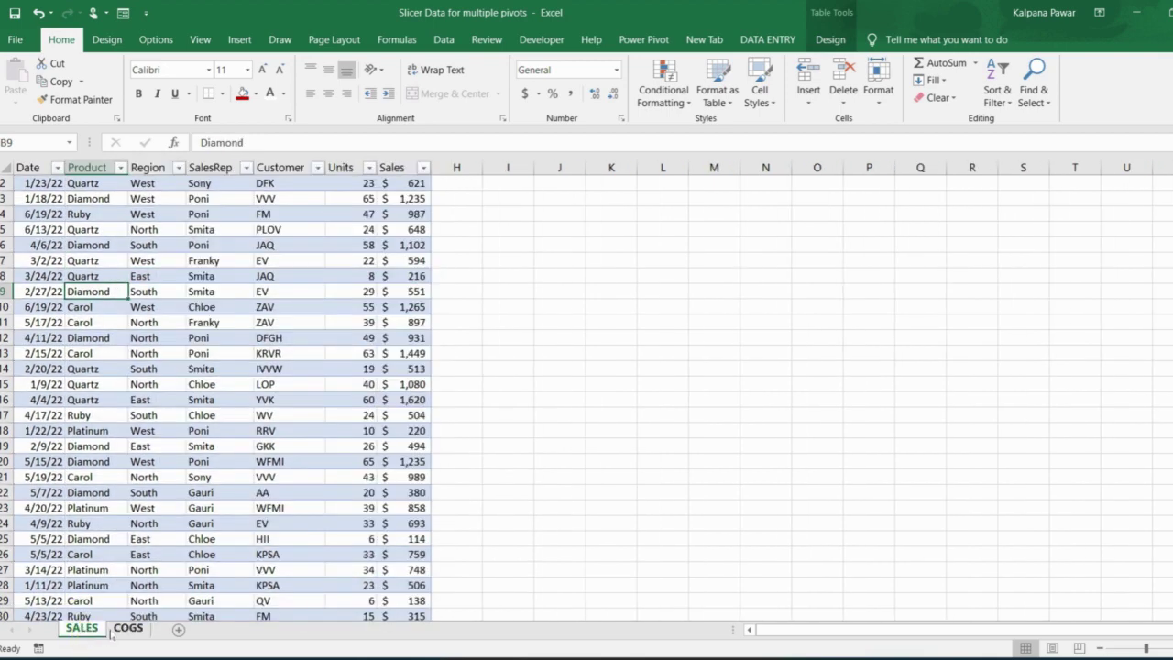
- Select the Region values on SALES, then return to the COGS sheet
{"action": "left_click", "coordinate": [154, 417]}
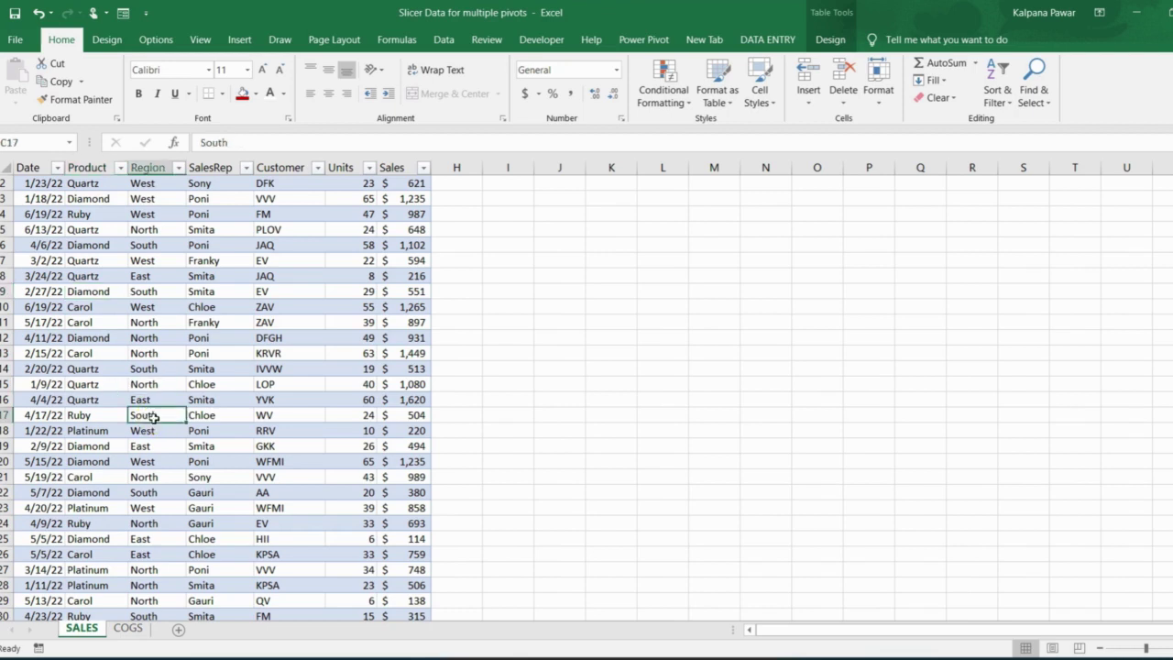
{"action": "key", "text": "ctrl+shift+Up"}
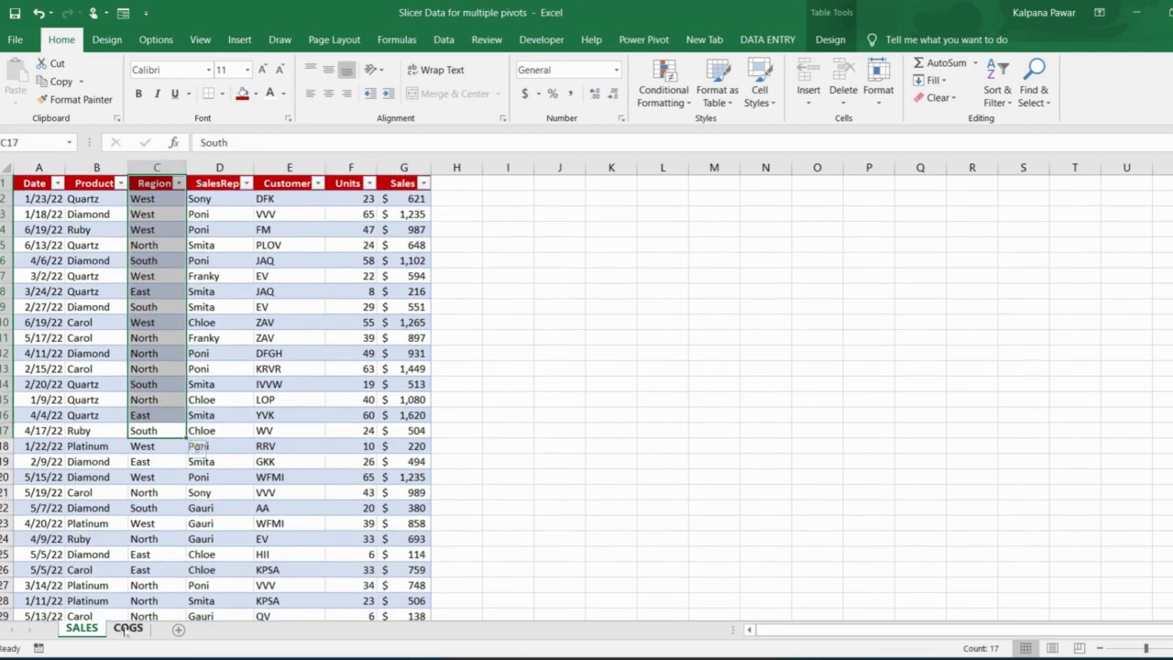
{"action": "left_click", "coordinate": [126, 632]}
{"action": "left_click", "coordinate": [222, 272]}
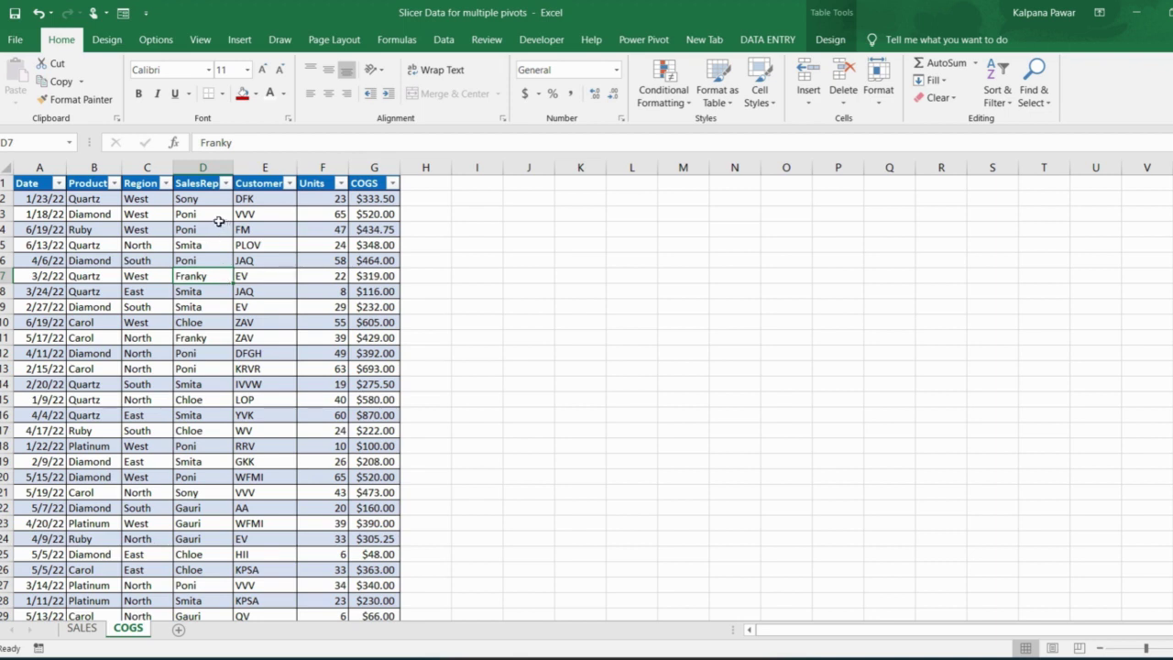
- Copy the COGS Product column to a new sheet and remove duplicates to leave unique products
{"action": "left_click", "coordinate": [91, 167]}
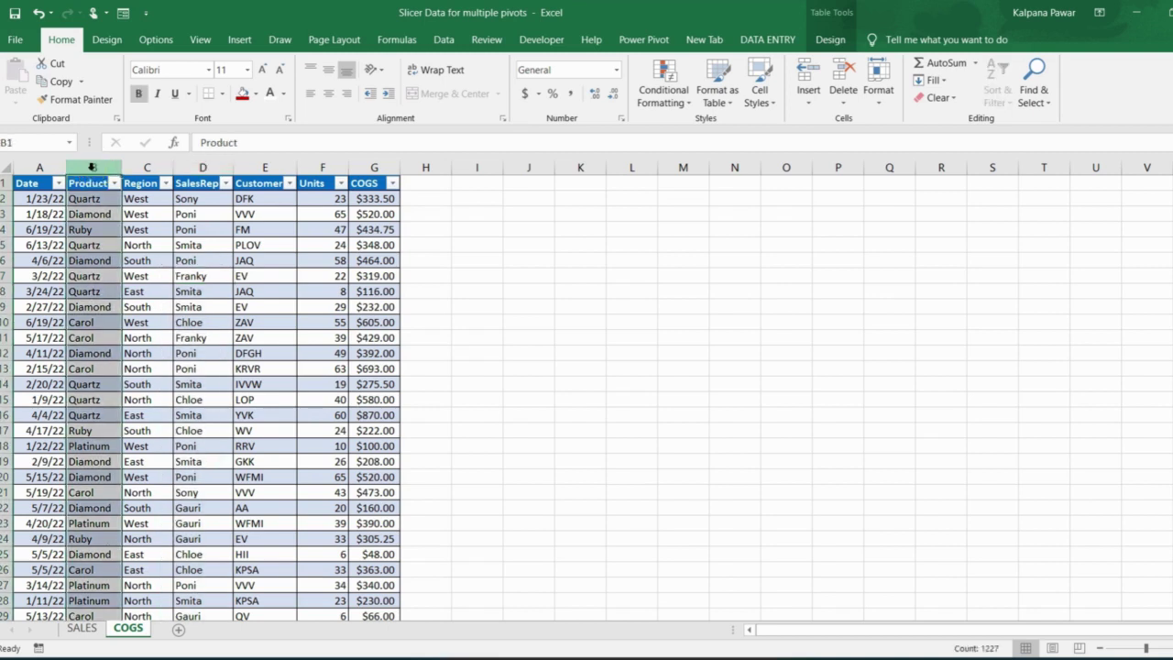
{"action": "key", "text": "ctrl+c"}
{"action": "left_click", "coordinate": [180, 632]}
{"action": "key", "text": "ctrl+v"}
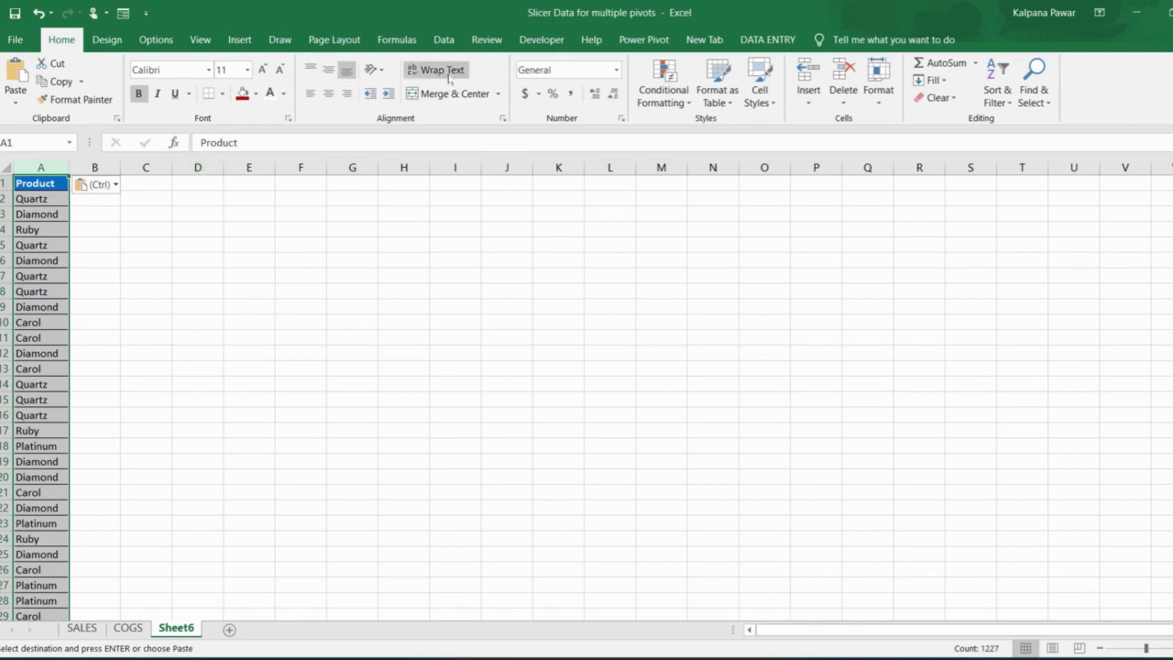
{"action": "left_click", "coordinate": [444, 41]}
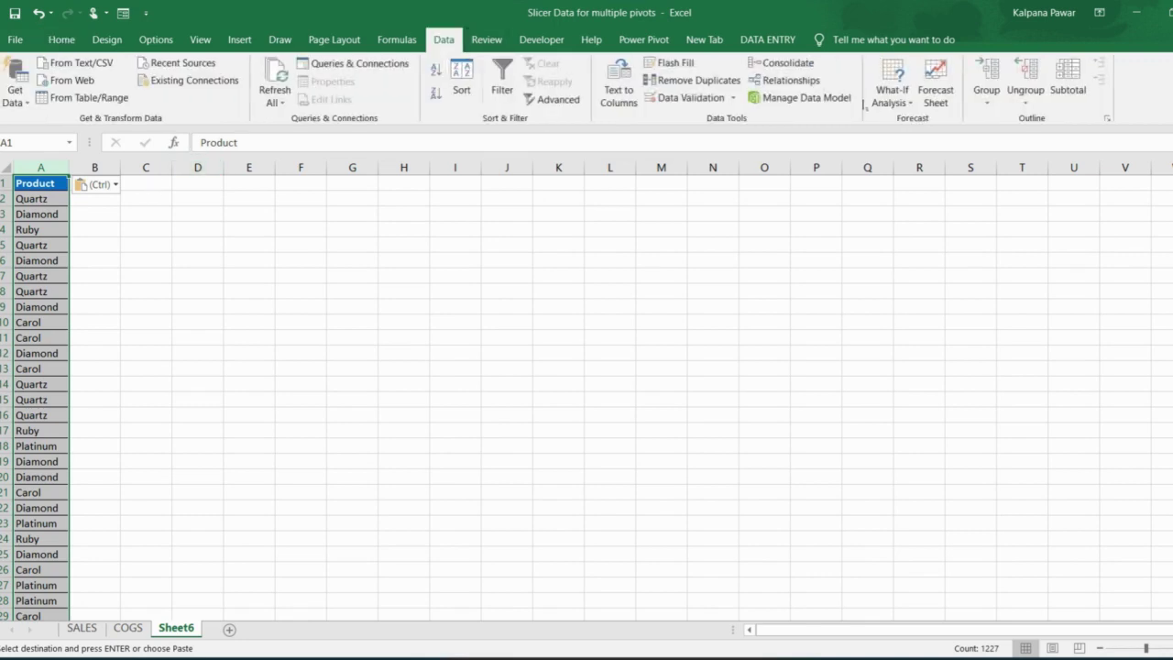
{"action": "left_click", "coordinate": [698, 81]}
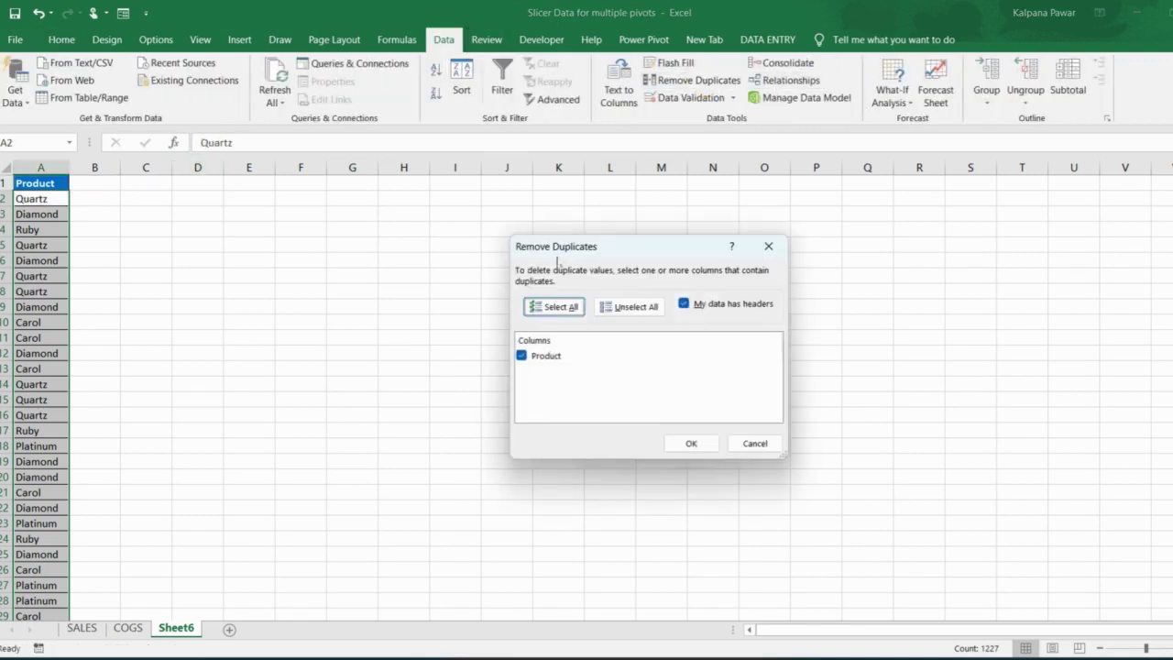
{"action": "left_click", "coordinate": [683, 446]}
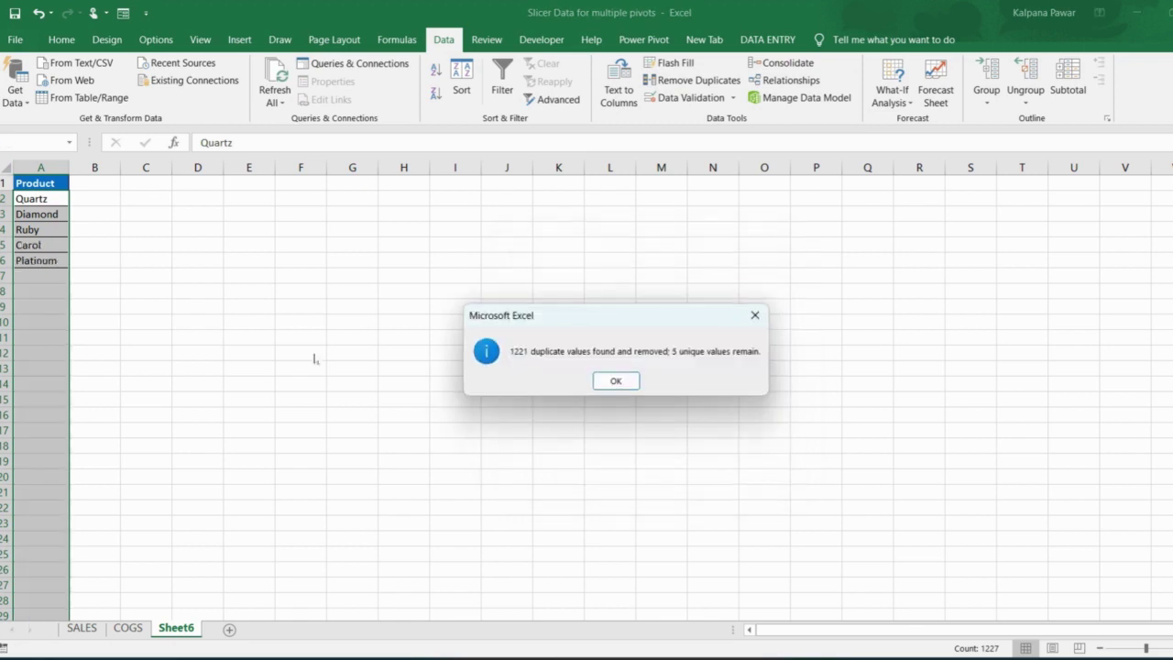
{"action": "left_click", "coordinate": [619, 380]}
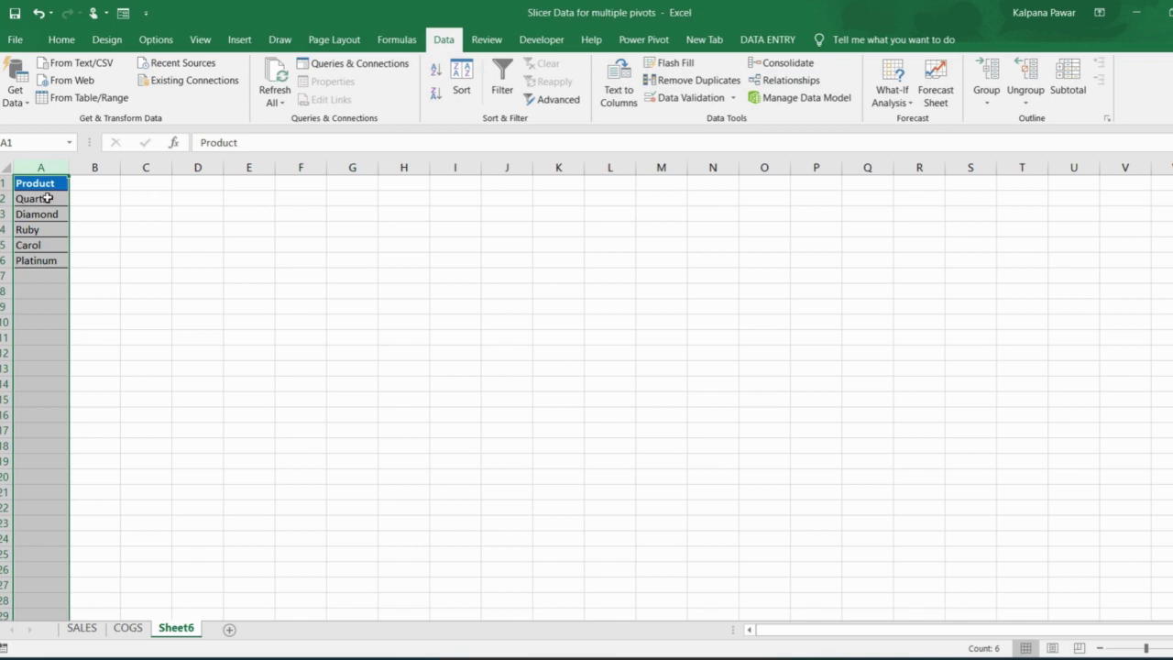
- Turn the unique product list into a headed table named Product
{"action": "left_click", "coordinate": [40, 241]}
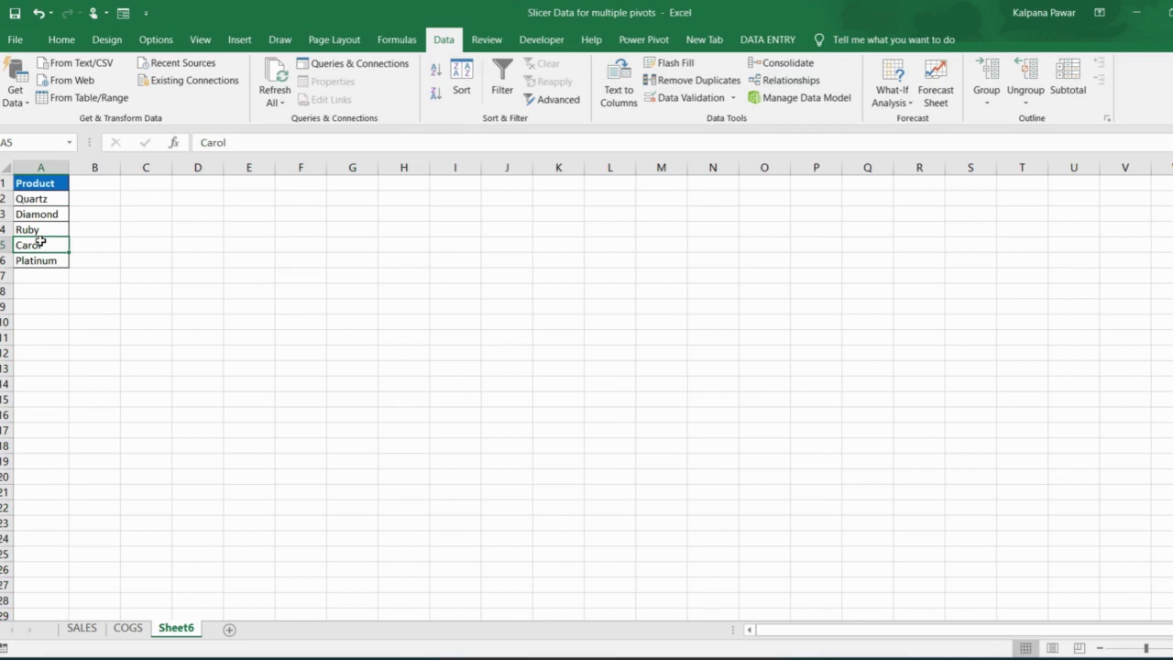
{"action": "key", "text": "ctrl+t"}
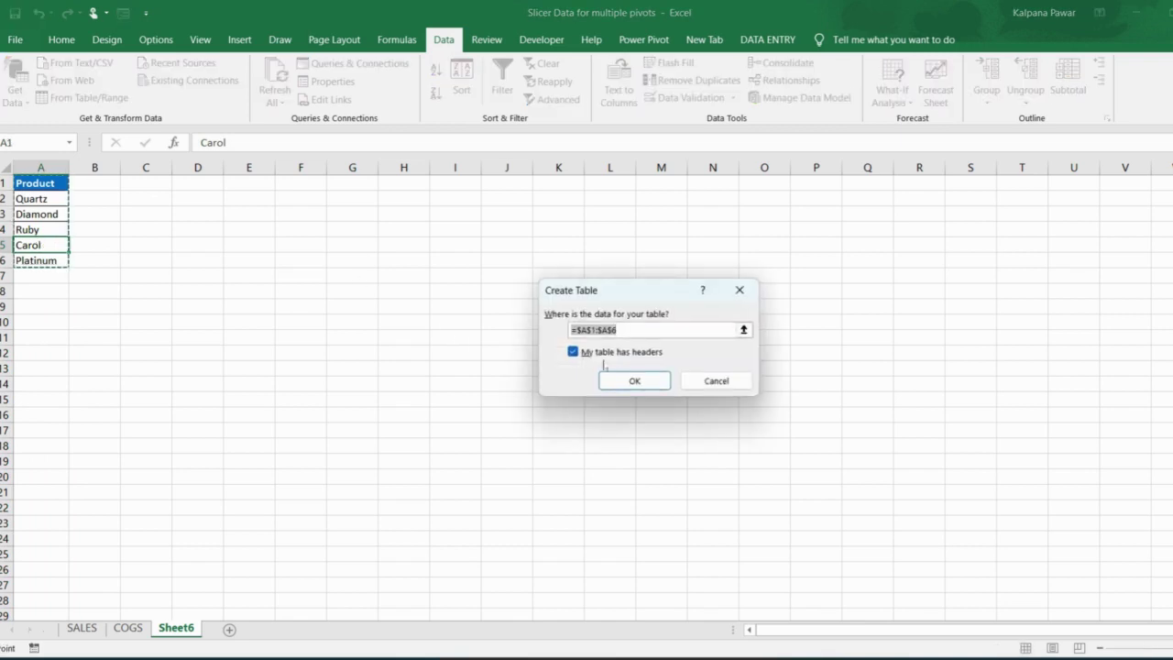
{"action": "left_click", "coordinate": [610, 375]}
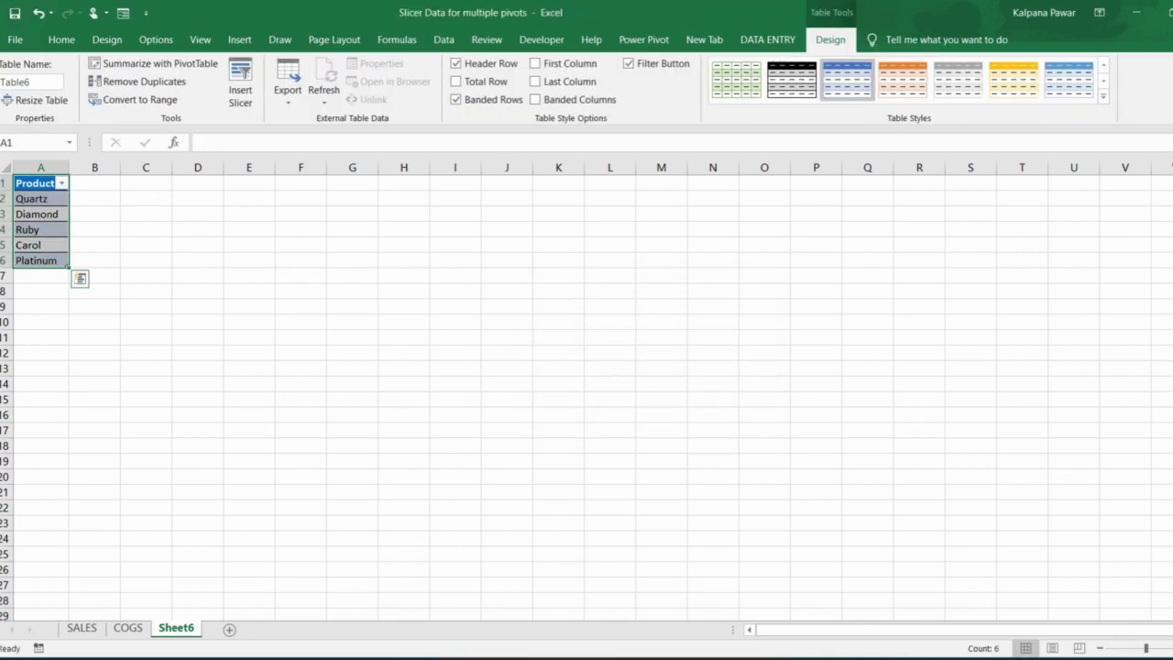
{"action": "left_click", "coordinate": [37, 81]}
{"action": "type", "text": "Product"}
{"action": "key", "text": "Return"}
- Rename the Sheet6 tab to Product
{"action": "left_click", "coordinate": [181, 628]}
{"action": "double_click", "coordinate": [181, 628]}
{"action": "type", "text": "Produ"}
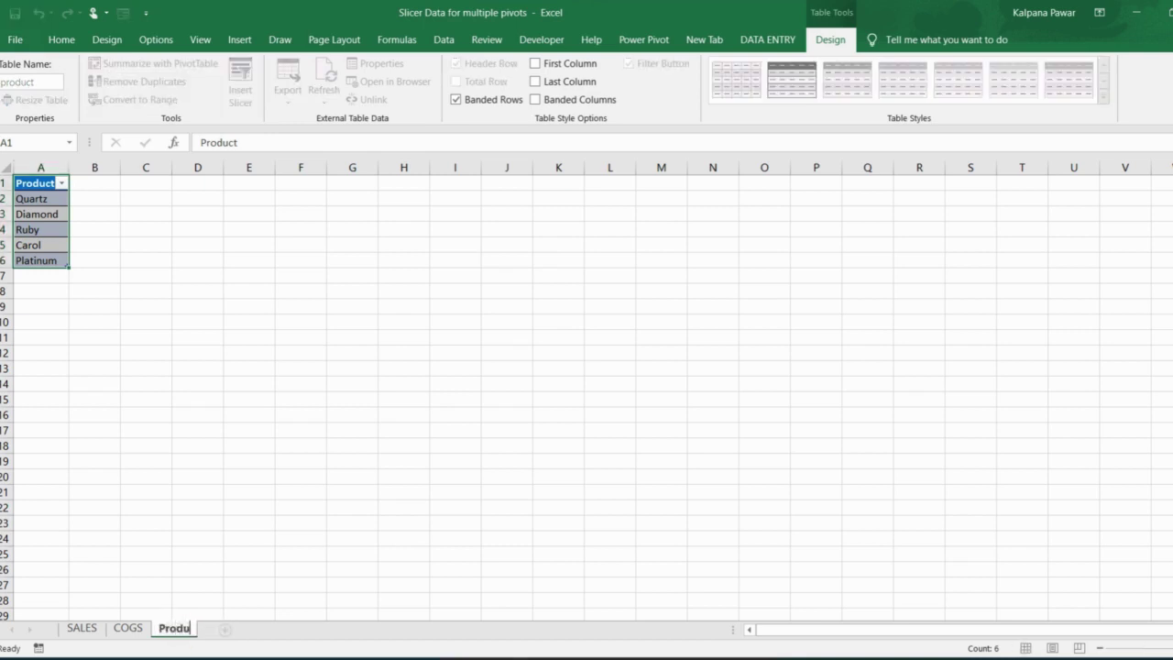
{"action": "type", "text": "ct"}
- Confirm the Product sheet name and flip between the SALES, COGS and Product sheets
{"action": "left_click", "coordinate": [247, 352]}
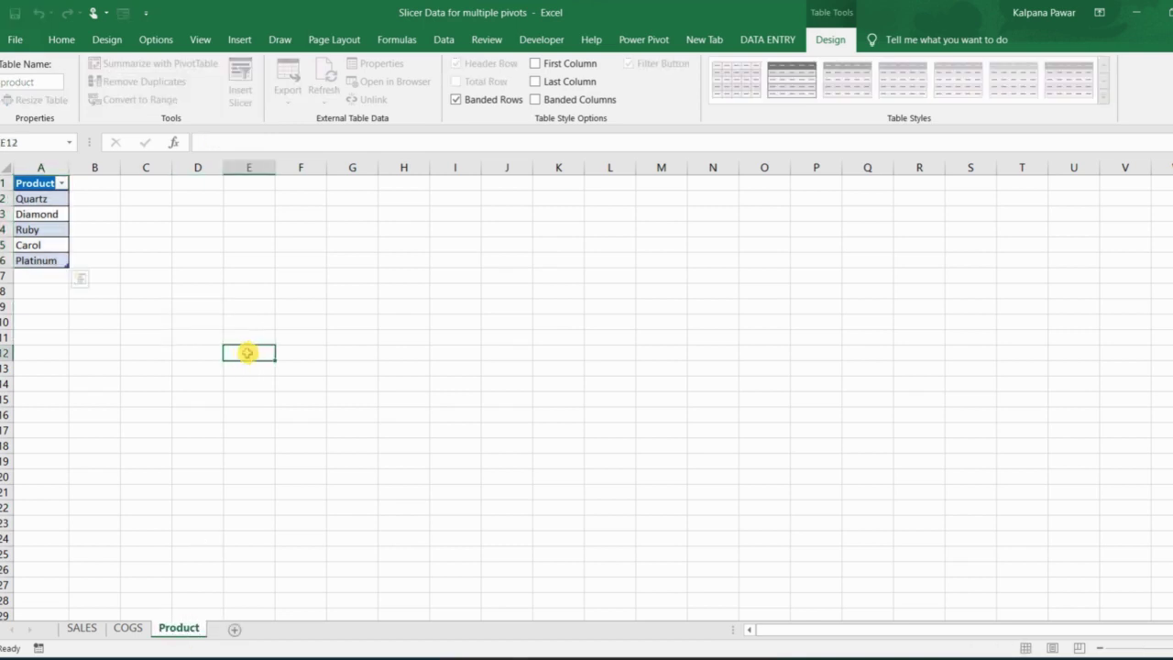
{"action": "left_click", "coordinate": [81, 628]}
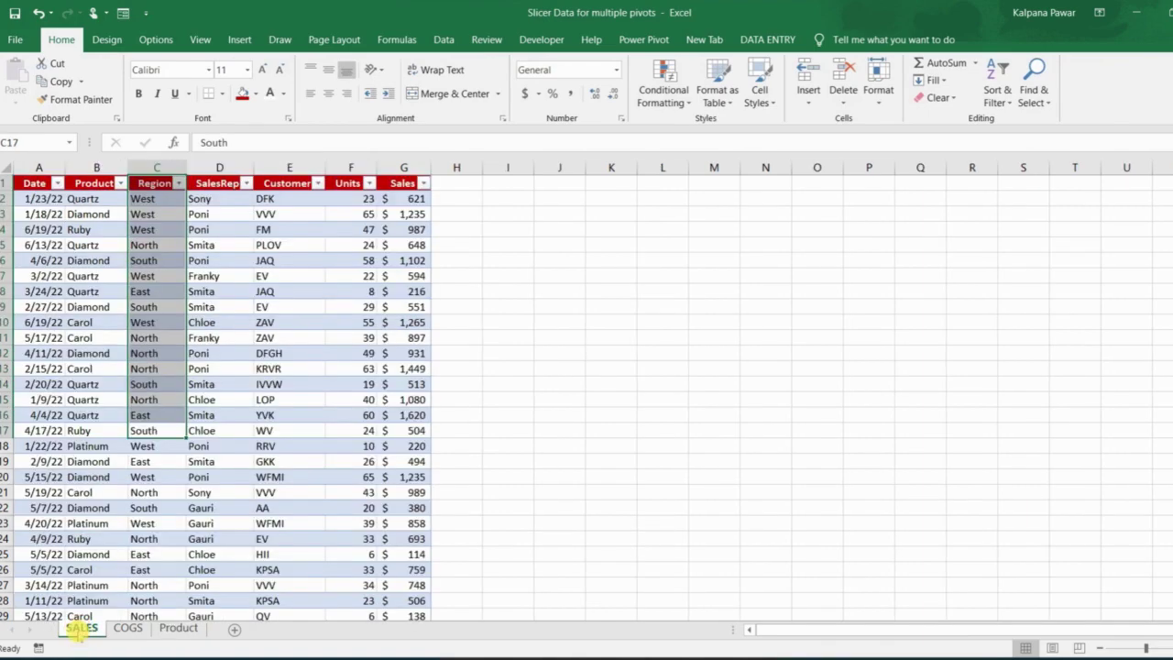
{"action": "left_click", "coordinate": [128, 628]}
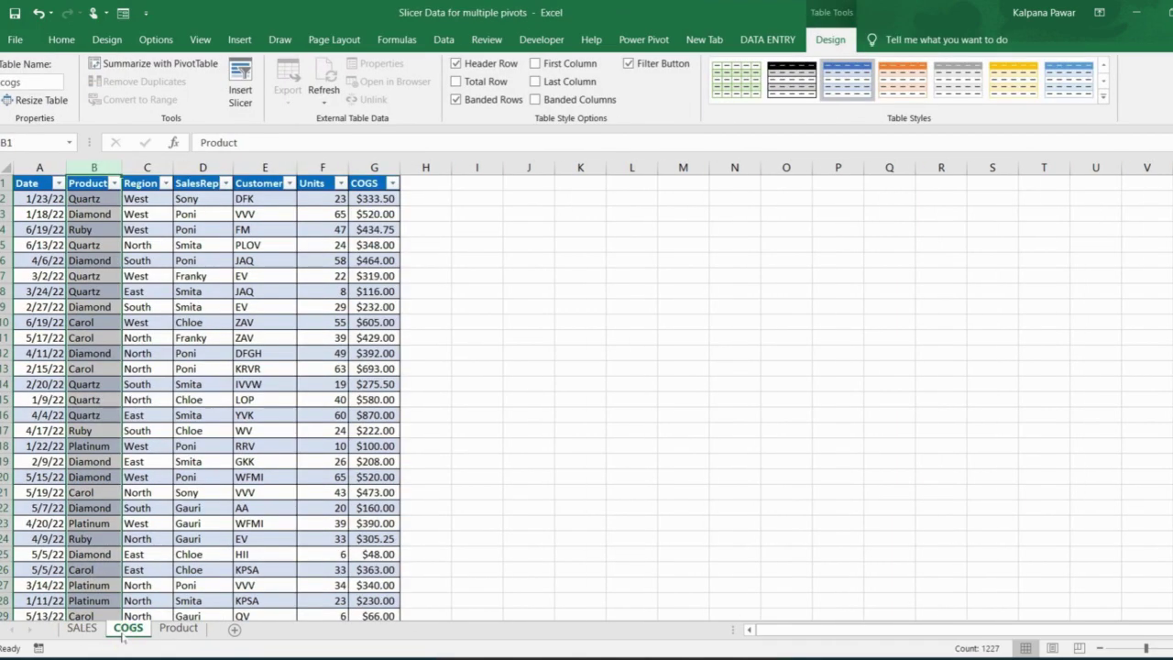
{"action": "left_click", "coordinate": [174, 629]}
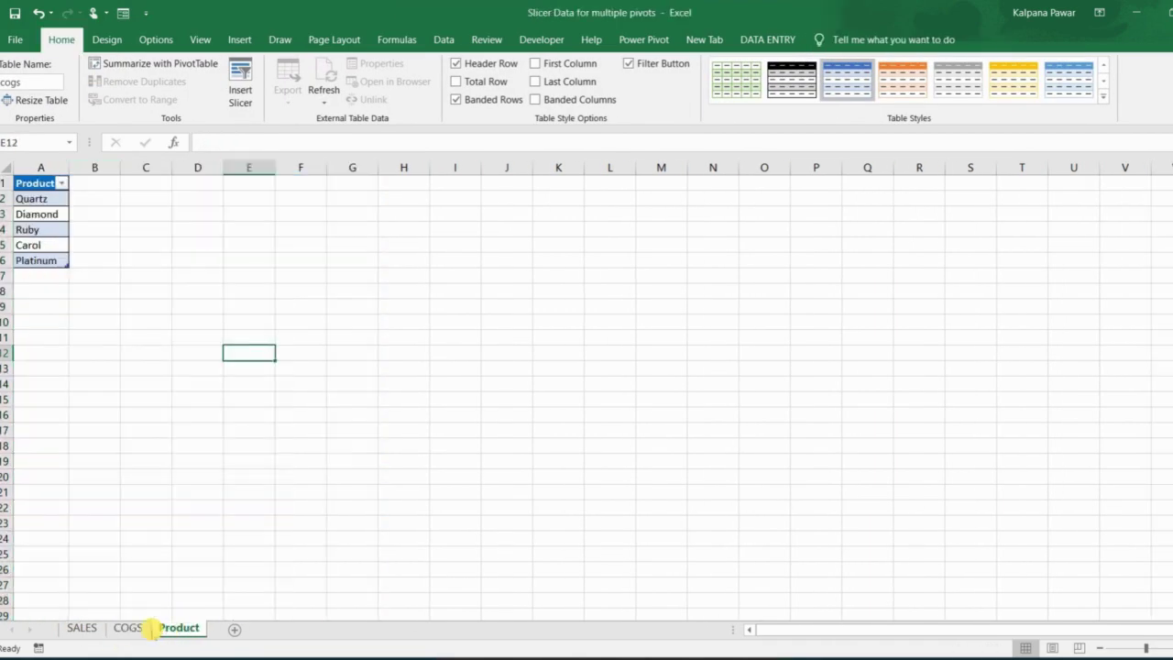
{"action": "left_click", "coordinate": [82, 628]}
- Create a PivotTable from the sales table on a new sheet named Pivot
{"action": "left_click", "coordinate": [225, 385]}
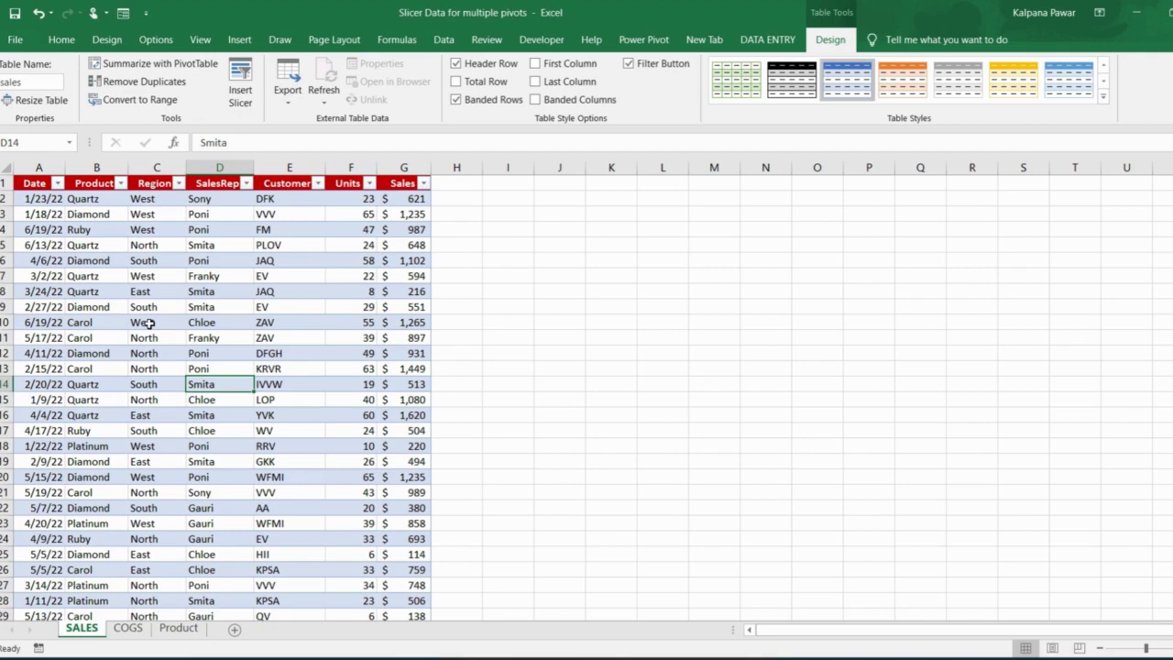
{"action": "key", "text": "alt+n"}
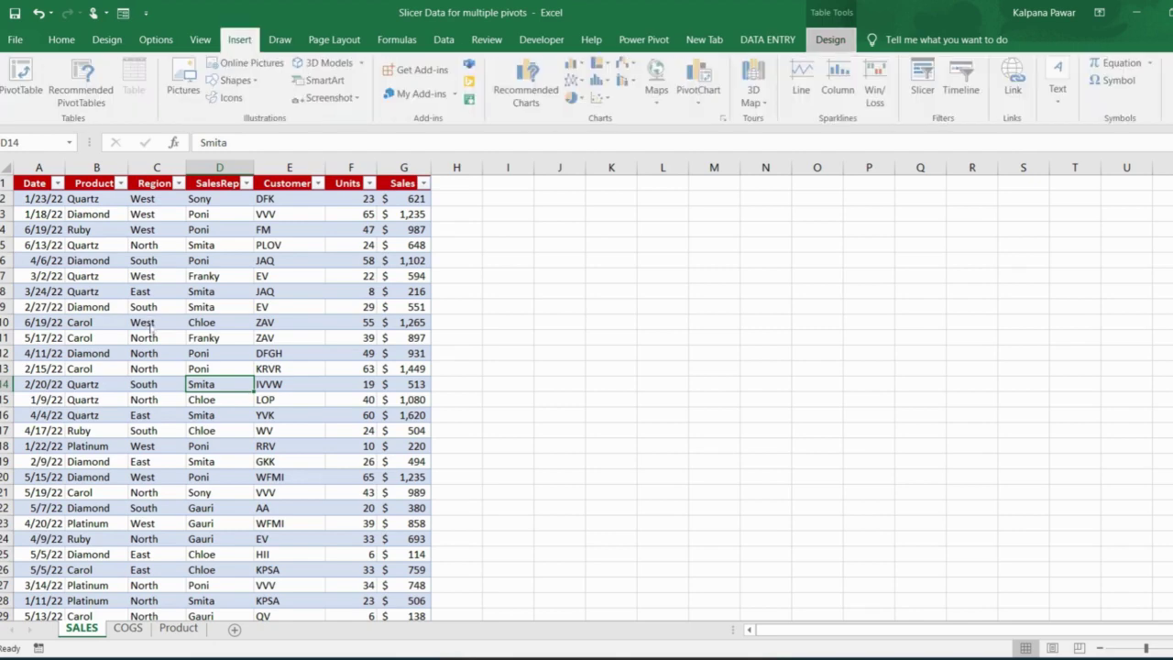
{"action": "key", "text": "v"}
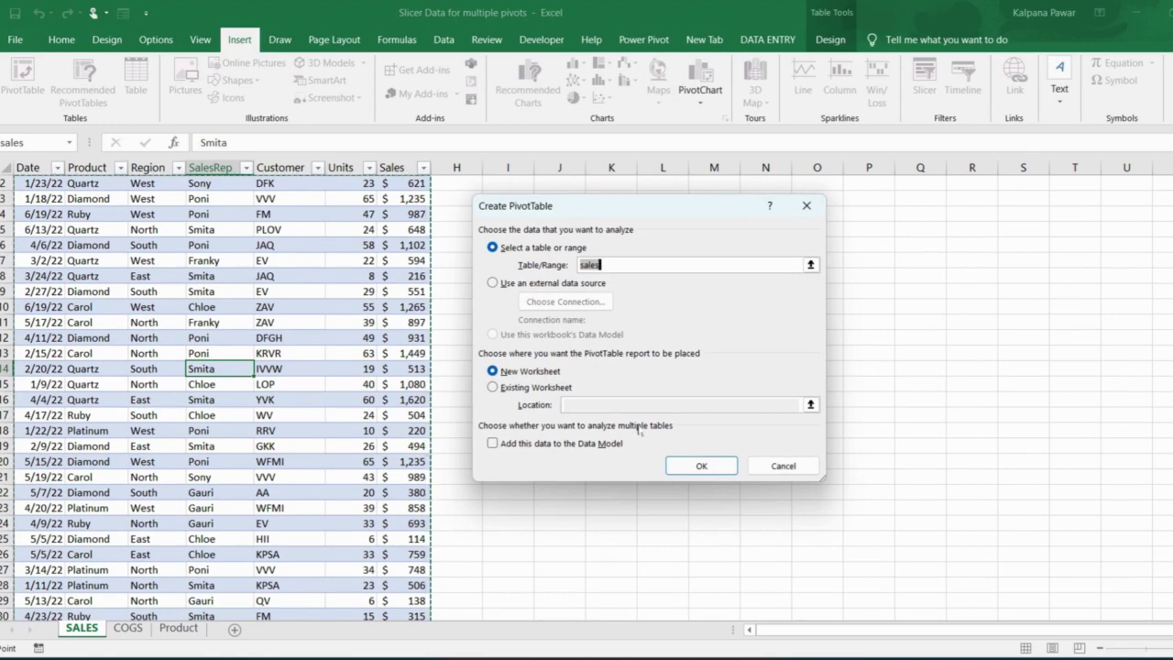
{"action": "left_click", "coordinate": [730, 468]}
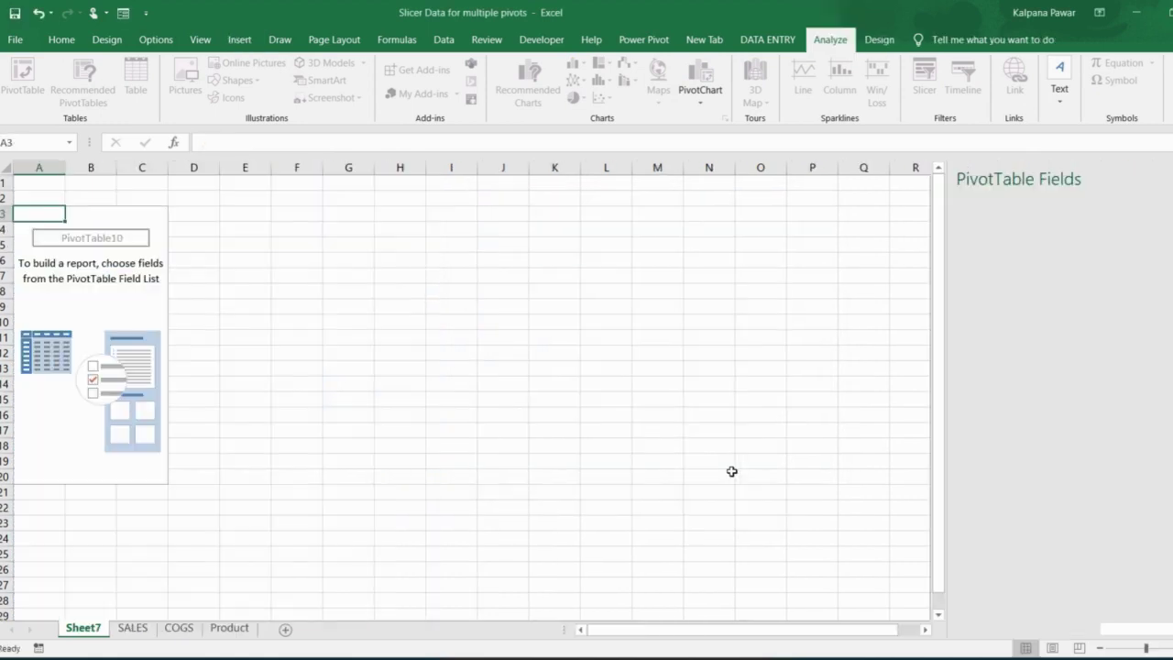
{"action": "double_click", "coordinate": [75, 630]}
{"action": "type", "text": "Pi"}
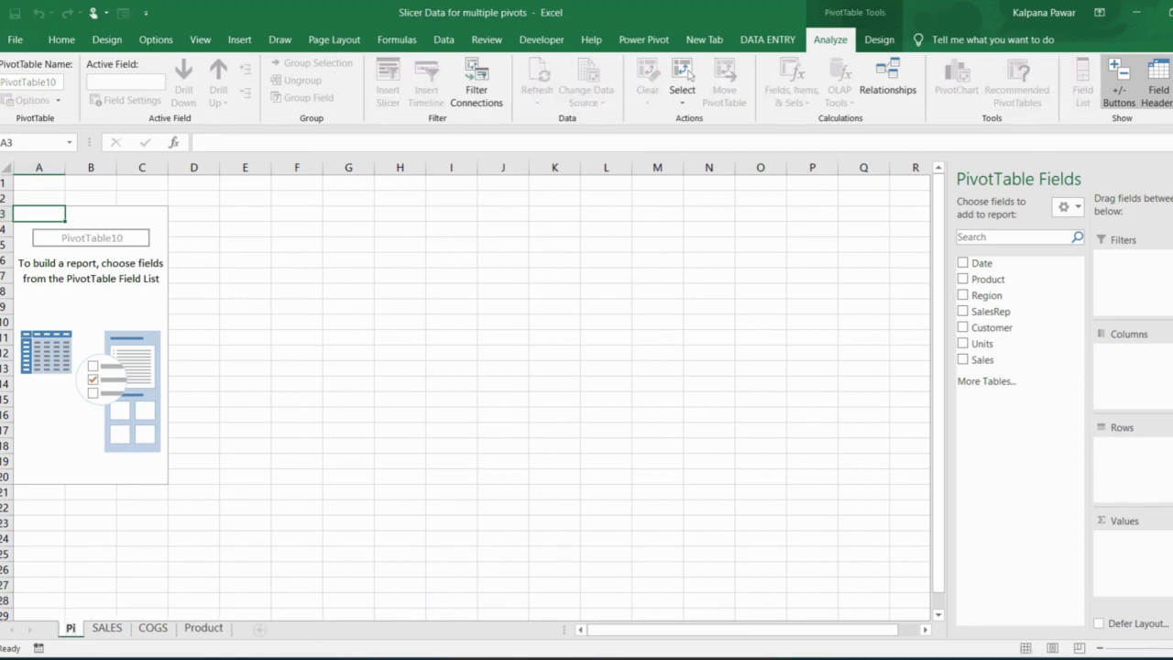
{"action": "type", "text": "vot"}
{"action": "left_click", "coordinate": [113, 610]}
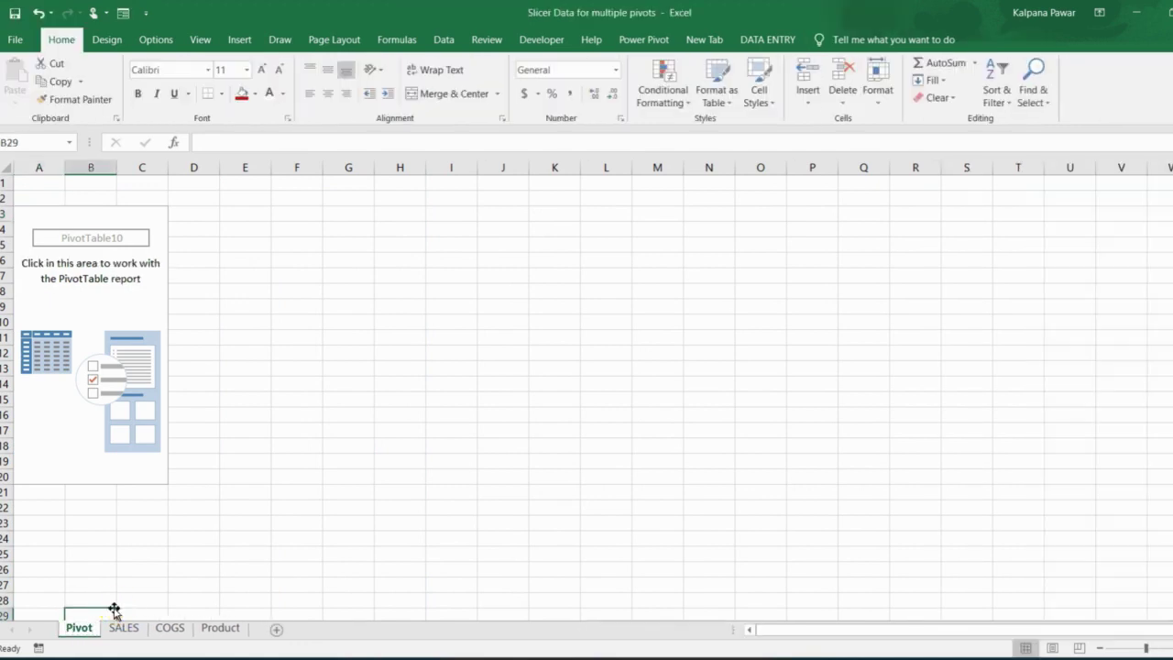
- Lay out Product in Rows, Region in Columns and Sum of Sales in Values
{"action": "left_click", "coordinate": [63, 311]}
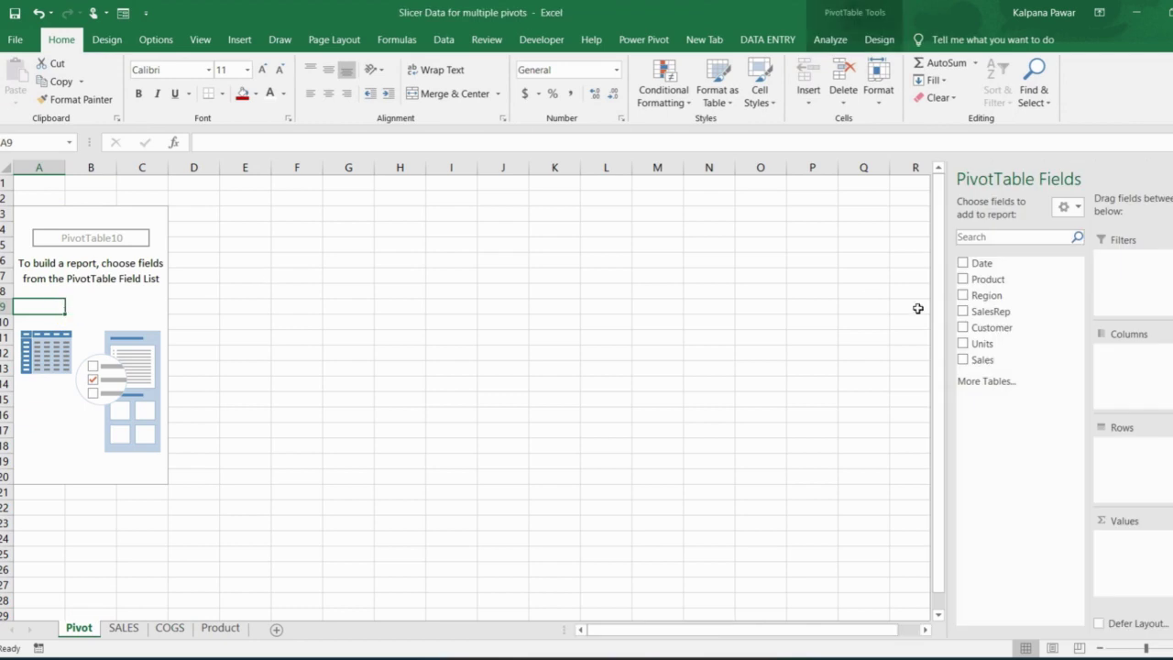
{"action": "left_click", "coordinate": [1008, 283]}
{"action": "left_click_drag", "start_coordinate": [1008, 283], "coordinate": [1145, 497]}
{"action": "left_click_drag", "start_coordinate": [1011, 296], "coordinate": [1145, 378]}
{"action": "left_click_drag", "start_coordinate": [989, 364], "coordinate": [1126, 542]}
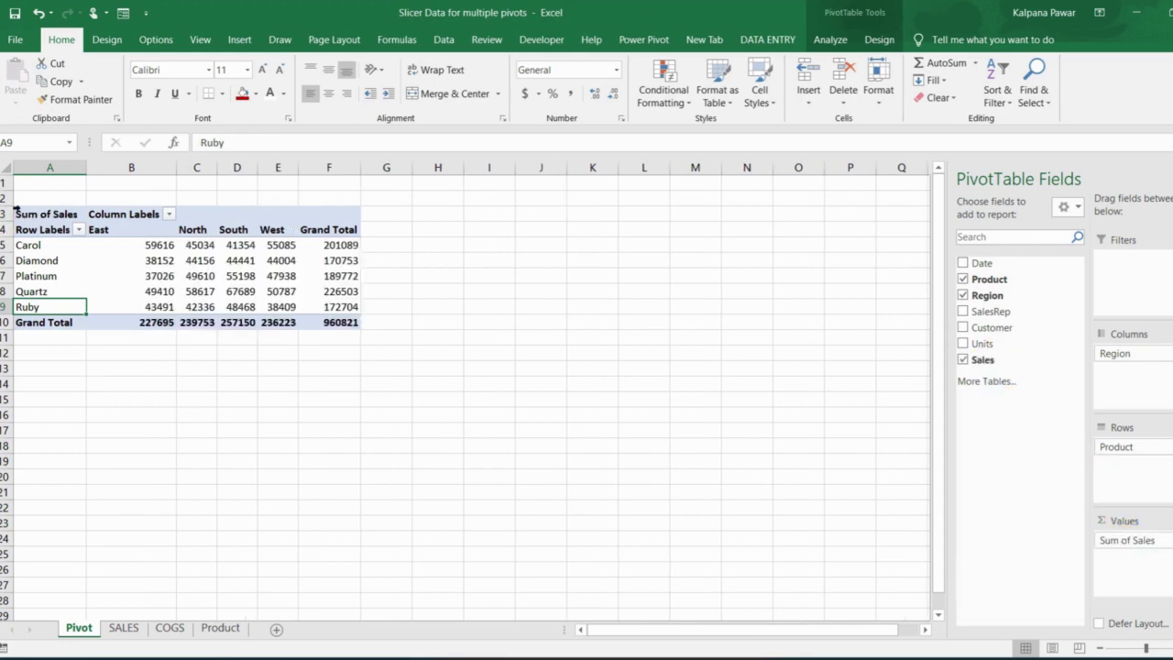
{"action": "left_click_drag", "start_coordinate": [471, 220], "coordinate": [174, 631]}
- Insert a PivotTable from the cogs table at Pivot!$H$3, adding its data to the Data Model
{"action": "left_click", "coordinate": [172, 629]}
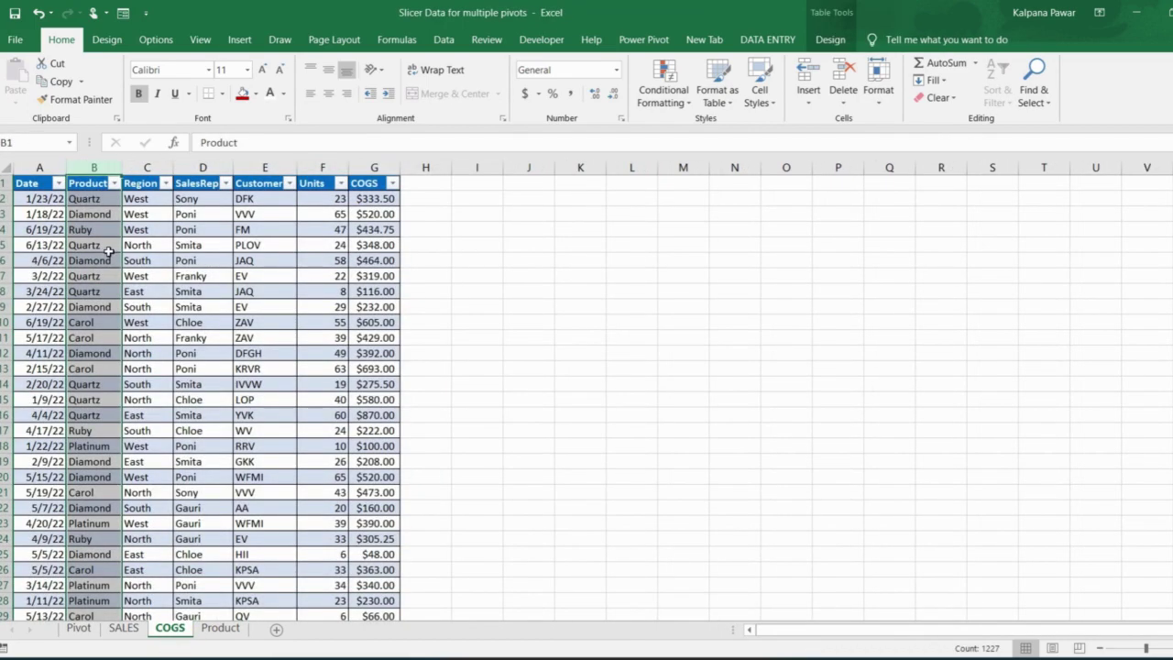
{"action": "left_click", "coordinate": [161, 306]}
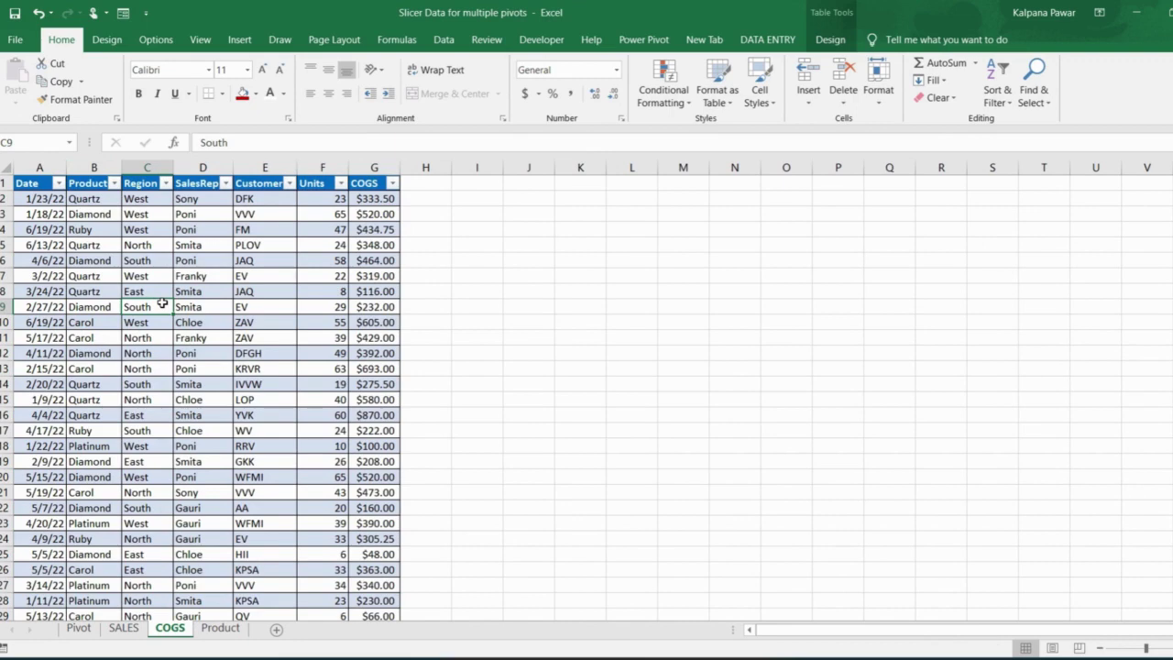
{"action": "key", "text": "alt+n"}
{"action": "key", "text": "v"}
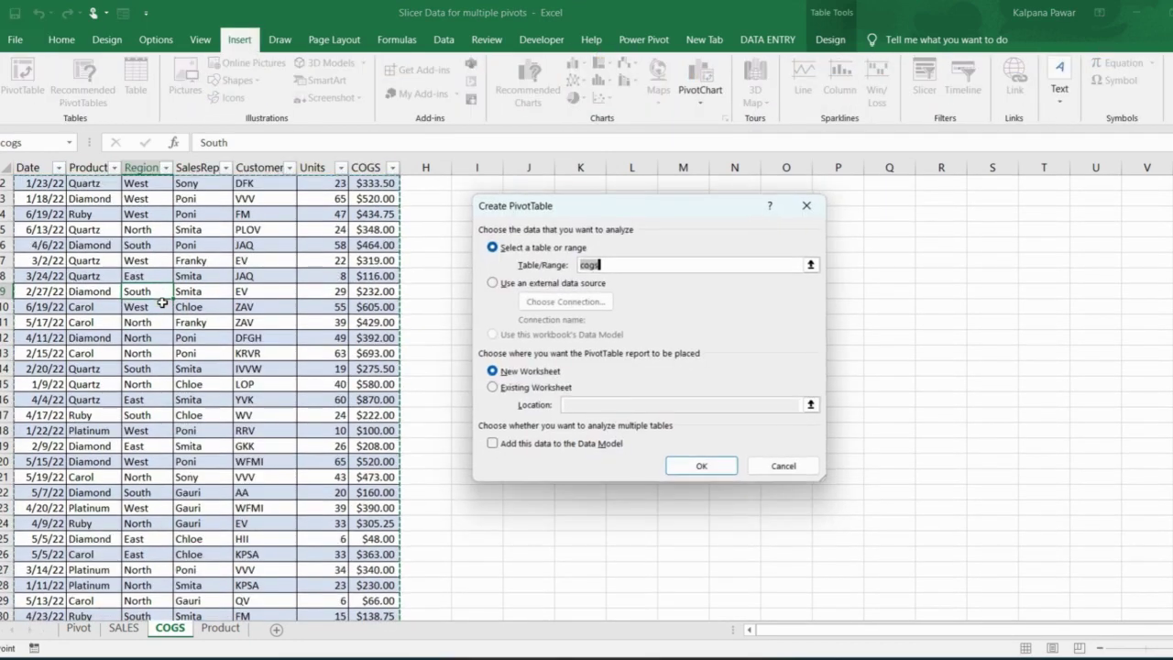
{"action": "left_click", "coordinate": [494, 386]}
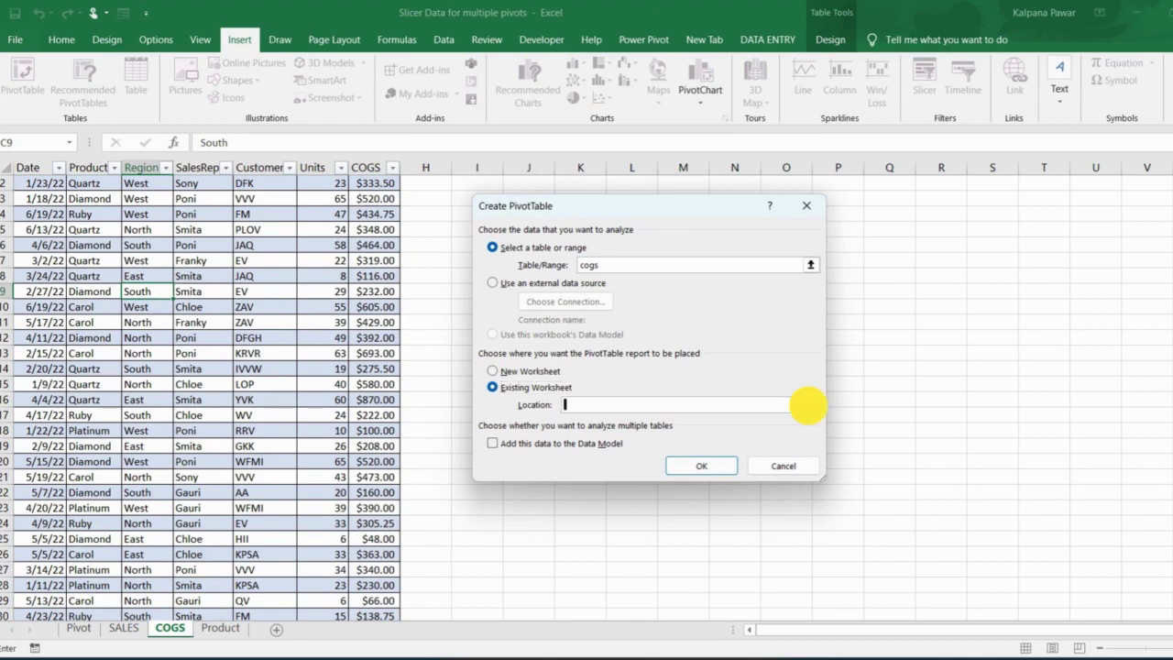
{"action": "left_click", "coordinate": [810, 404]}
{"action": "left_click", "coordinate": [78, 628]}
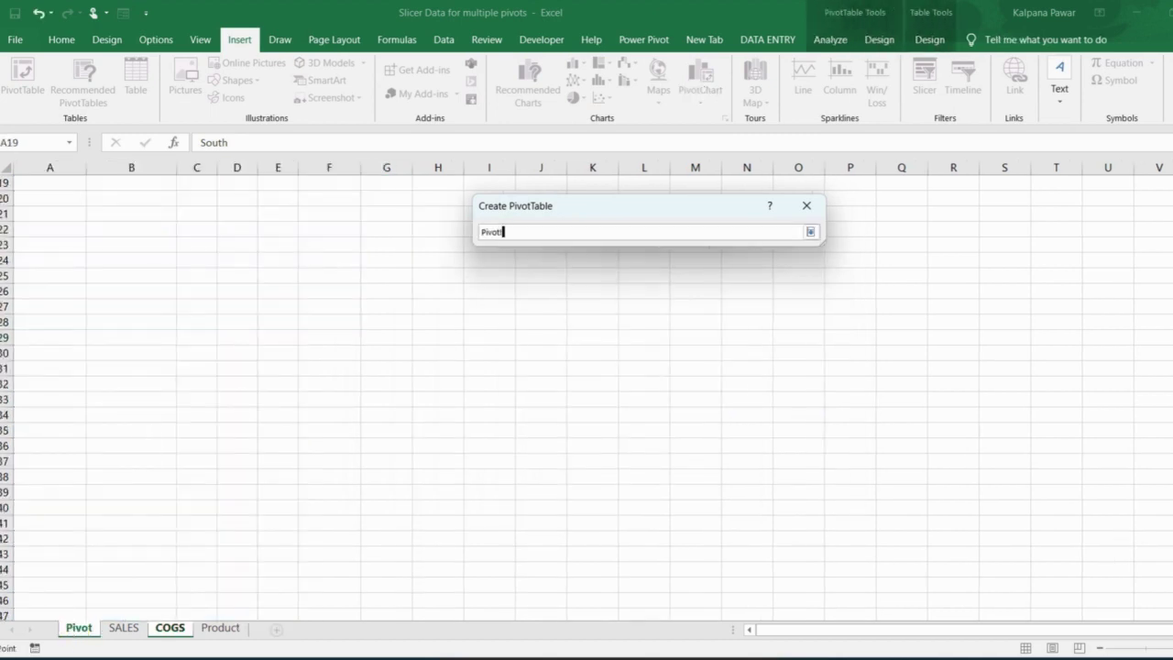
{"action": "scroll", "coordinate": [1157, 439], "scroll_direction": "up", "scroll_amount": 6}
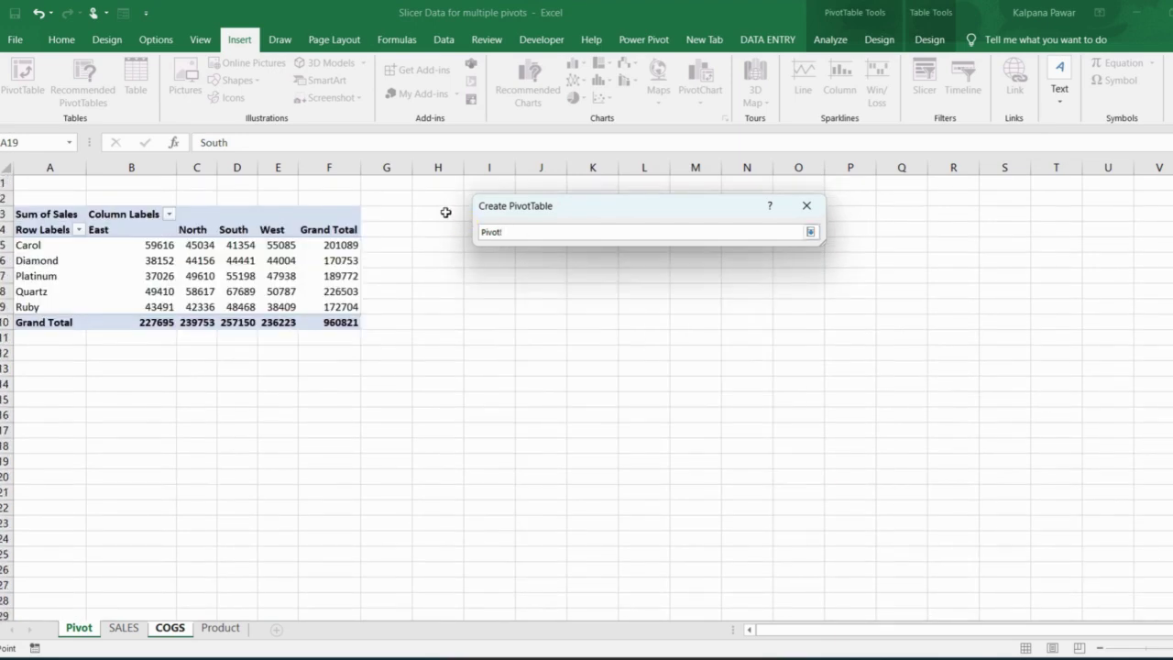
{"action": "left_click", "coordinate": [445, 212]}
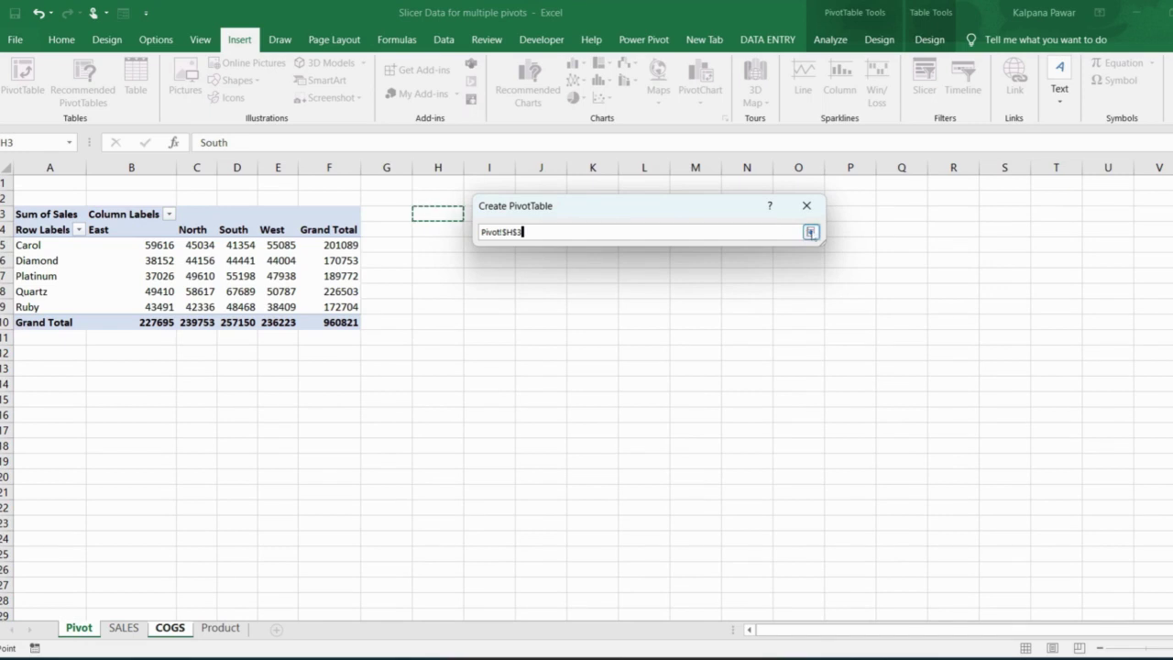
{"action": "left_click", "coordinate": [809, 231]}
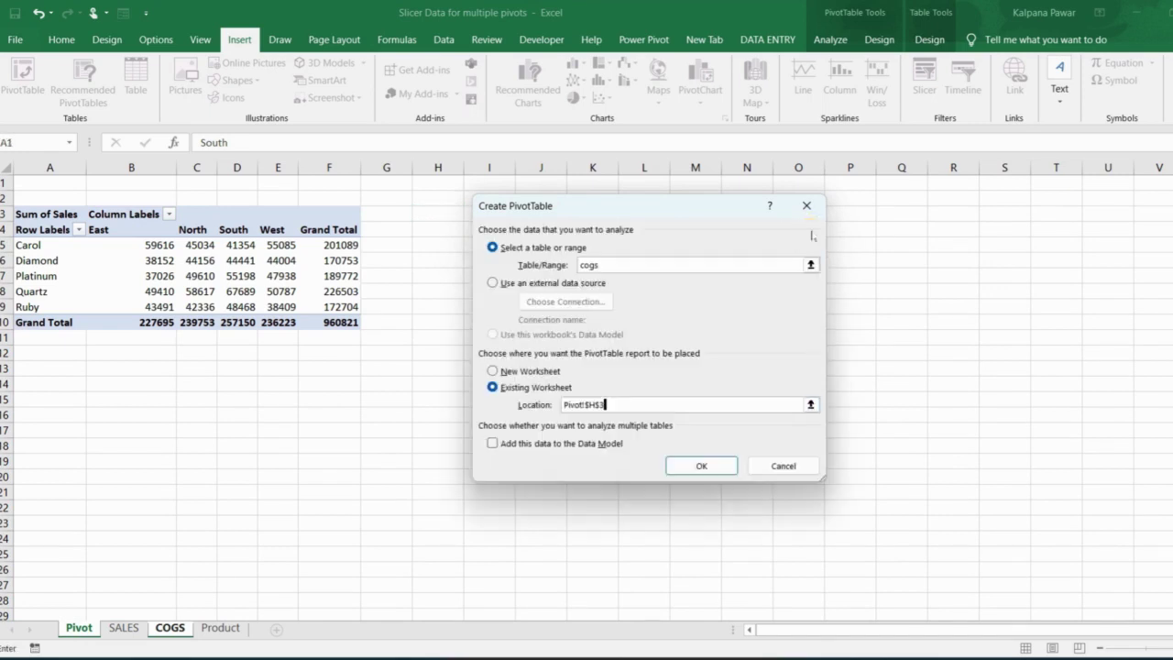
{"action": "left_click", "coordinate": [492, 444]}
{"action": "left_click", "coordinate": [700, 468]}
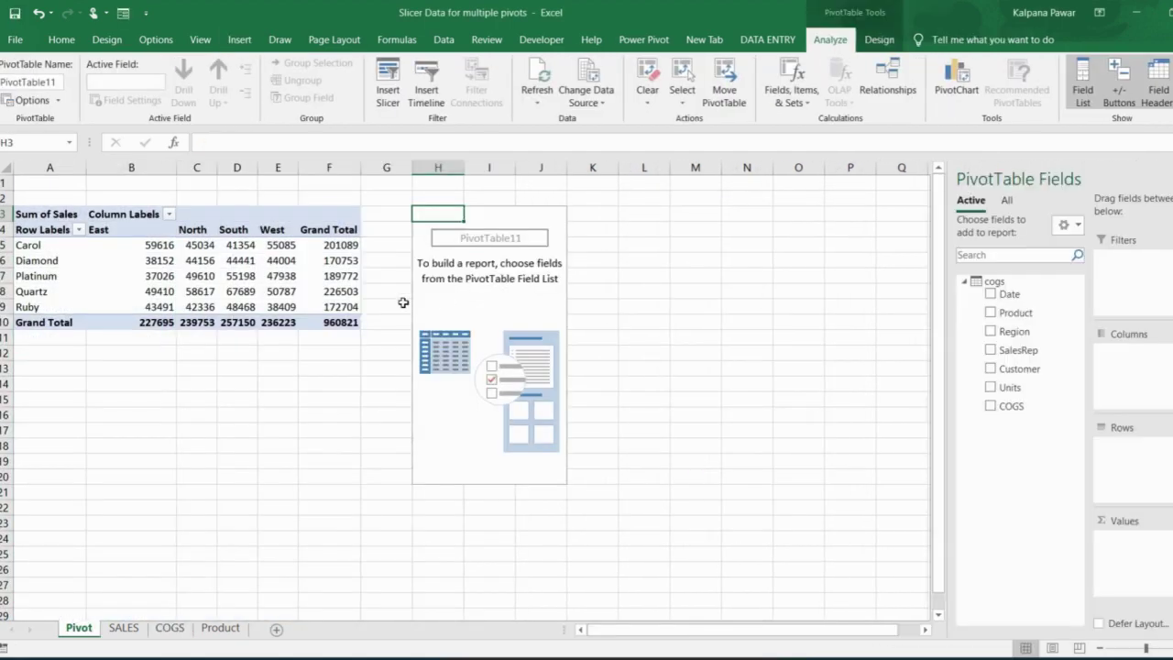
- Delete the extra columns A through F to the left of the pivot
{"action": "left_click_drag", "start_coordinate": [50, 166], "coordinate": [311, 186]}
{"action": "right_click", "coordinate": [311, 186]}
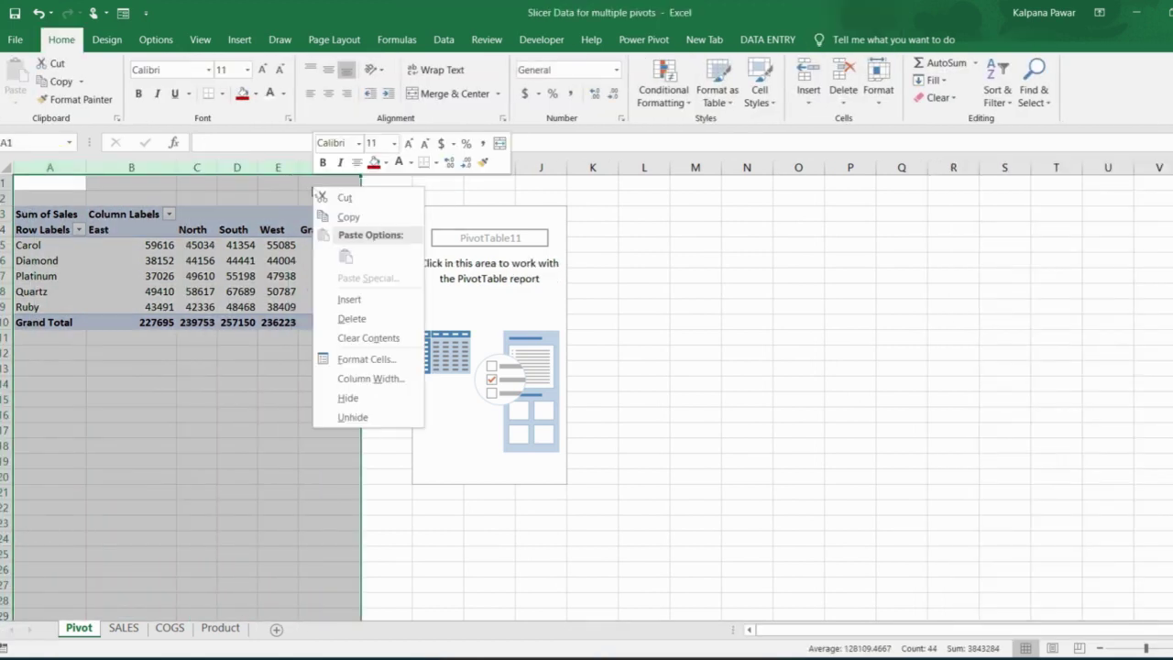
{"action": "left_click", "coordinate": [370, 320]}
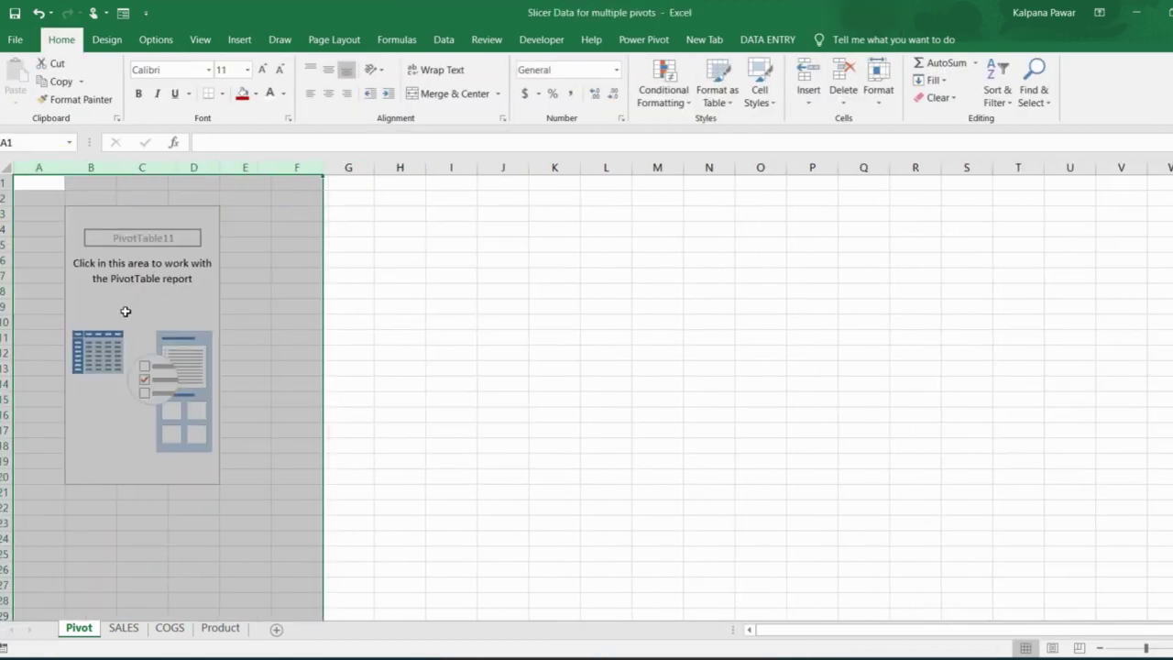
- Lay out the pivot with Sum of COGS as values, Product as columns and Region as rows
{"action": "left_click", "coordinate": [126, 312]}
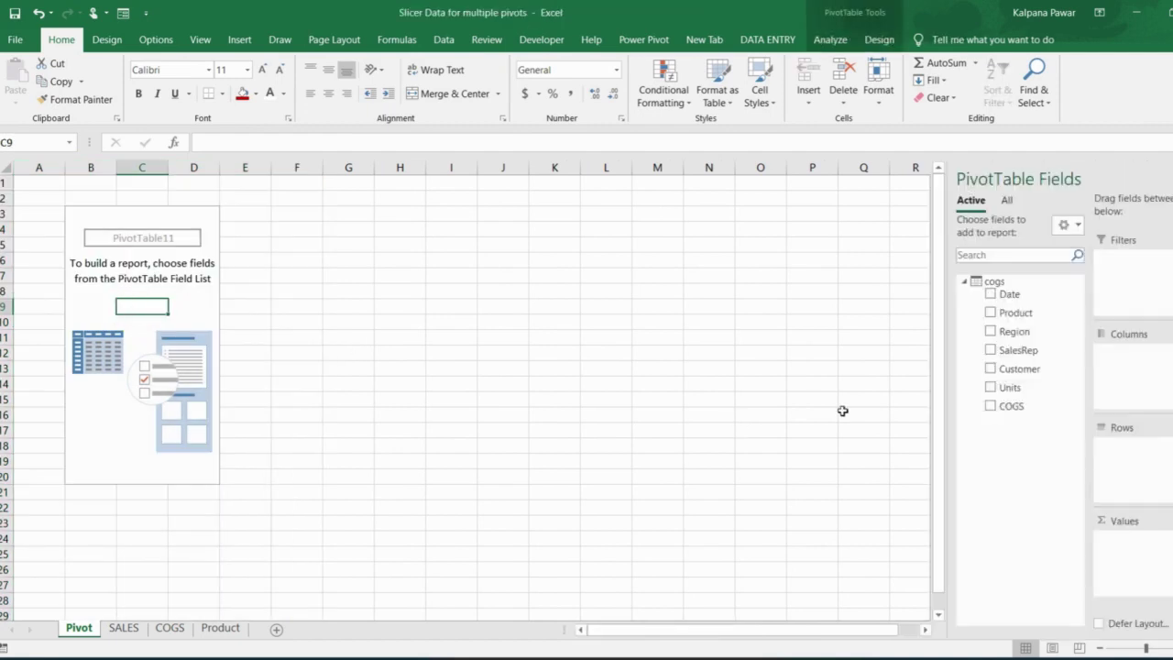
{"action": "left_click_drag", "start_coordinate": [1014, 408], "coordinate": [1123, 548]}
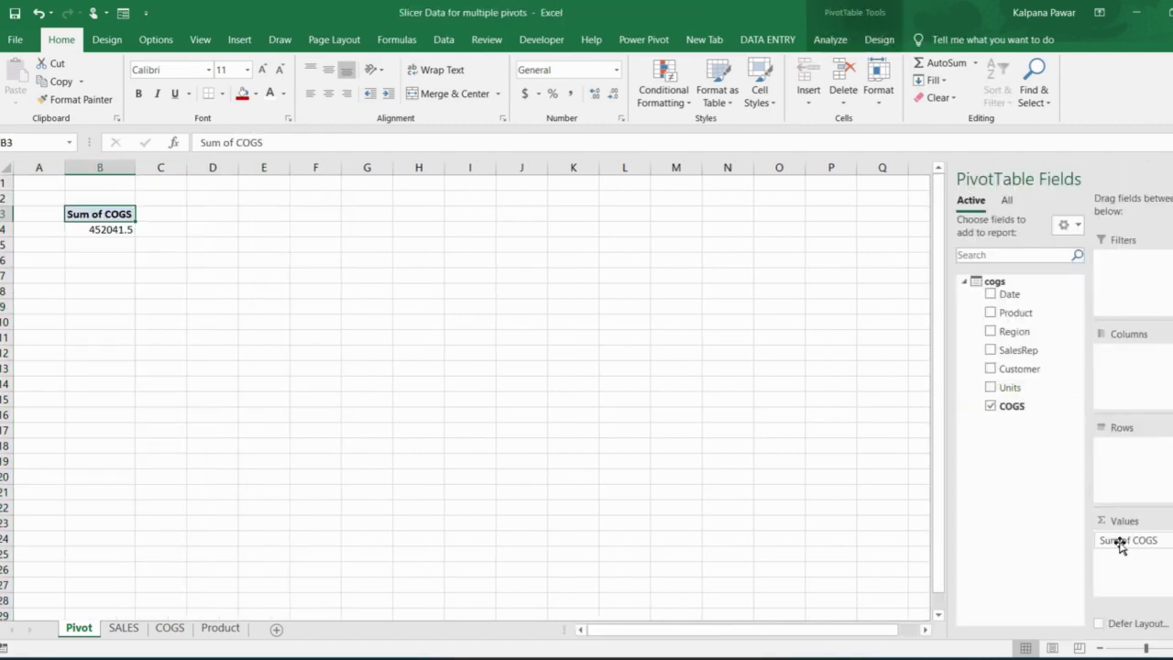
{"action": "left_click_drag", "start_coordinate": [1022, 313], "coordinate": [1099, 375]}
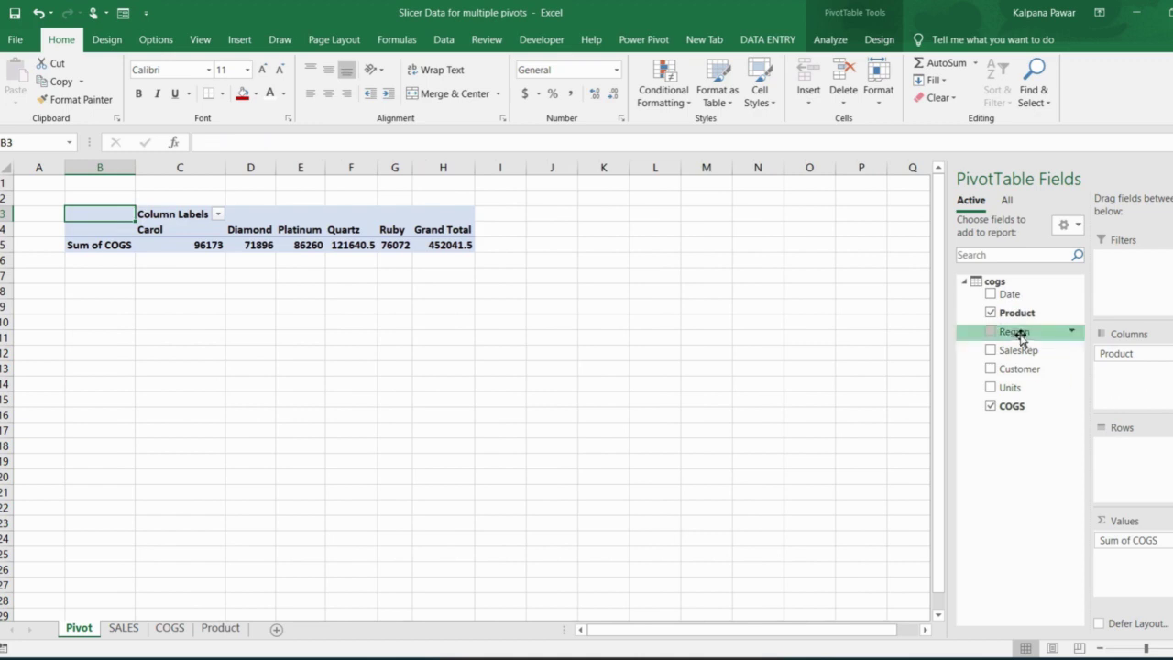
{"action": "left_click_drag", "start_coordinate": [1020, 337], "coordinate": [1135, 485]}
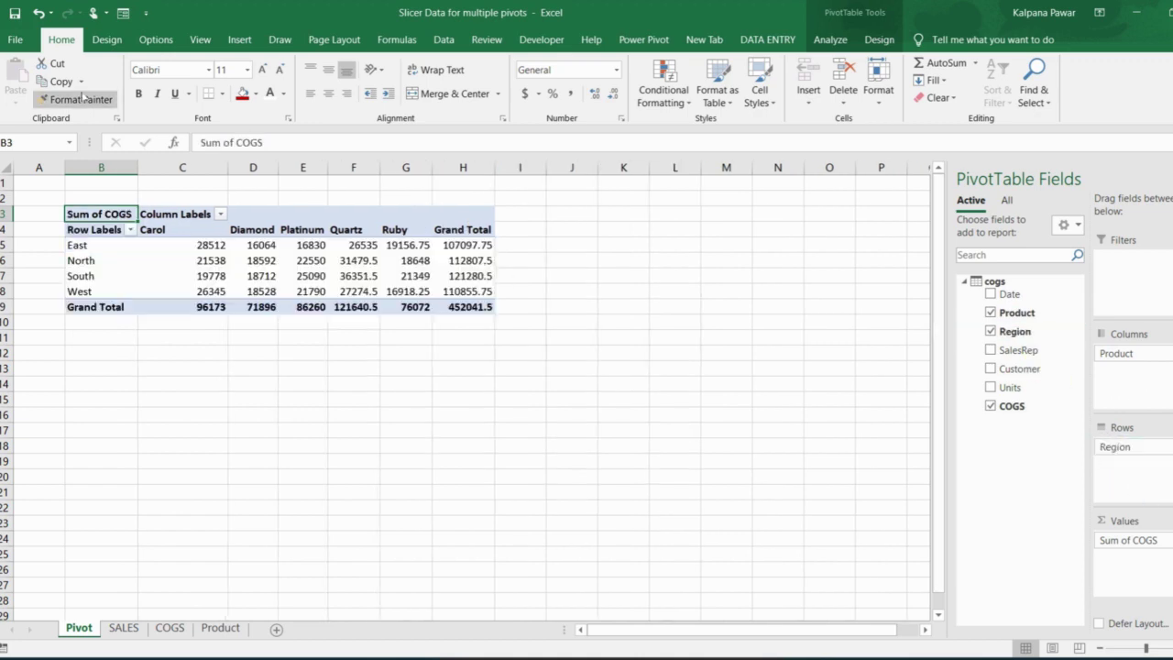
- Rename the PivotTable to 'cogspivot'
{"action": "left_click", "coordinate": [300, 246]}
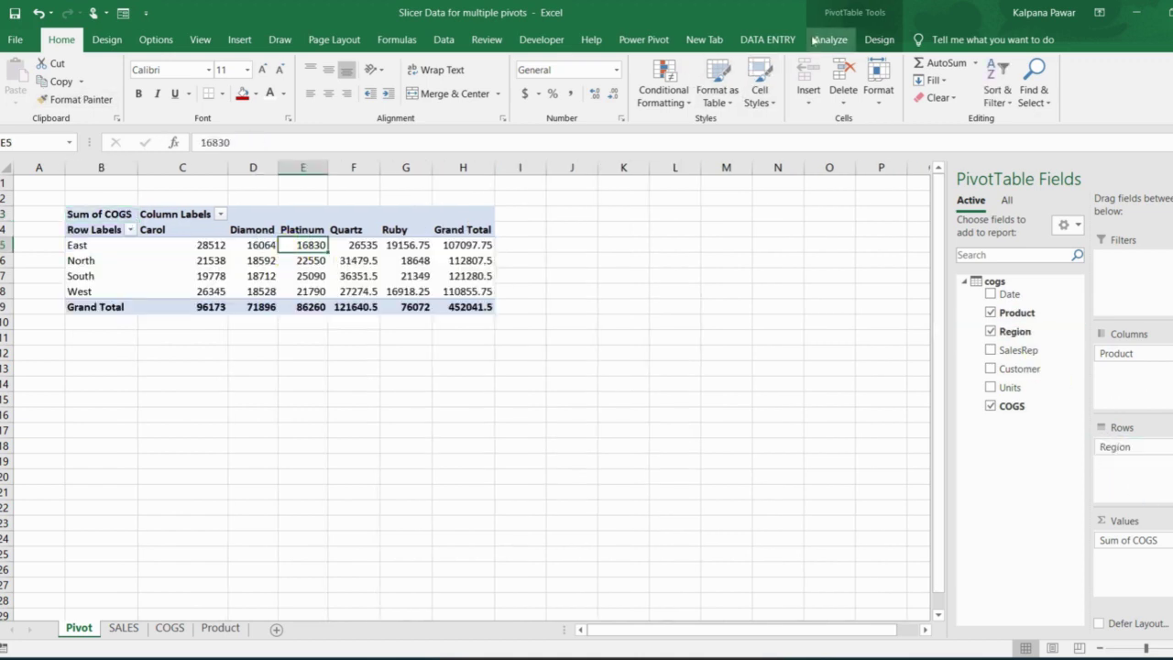
{"action": "left_click", "coordinate": [445, 44]}
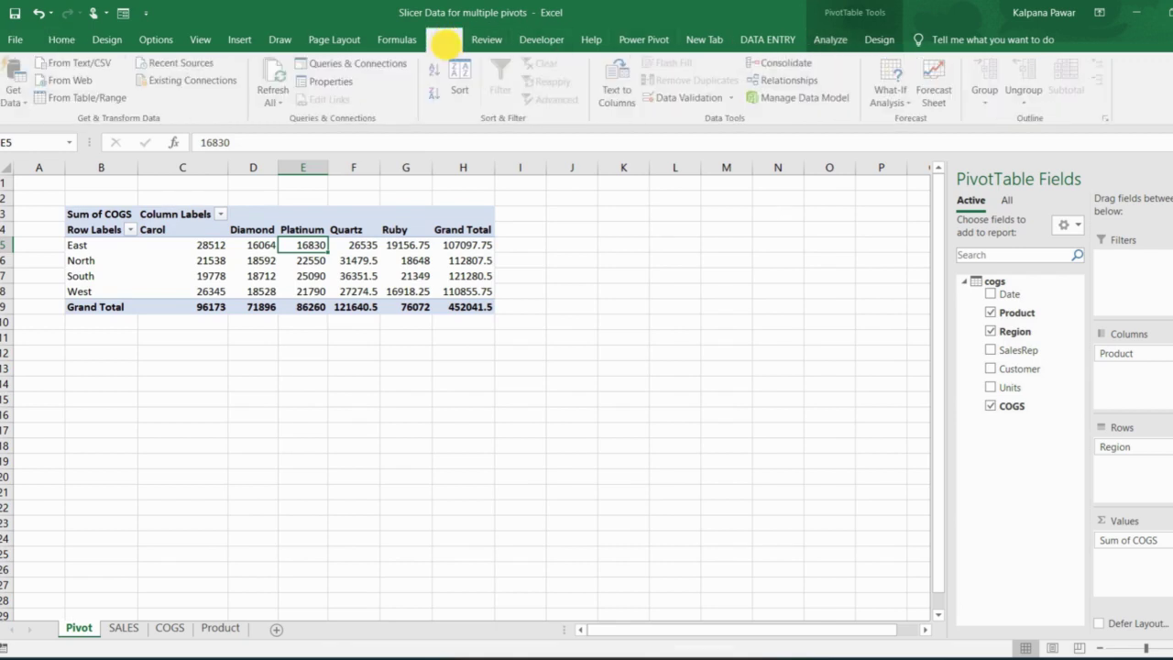
{"action": "left_click", "coordinate": [830, 39]}
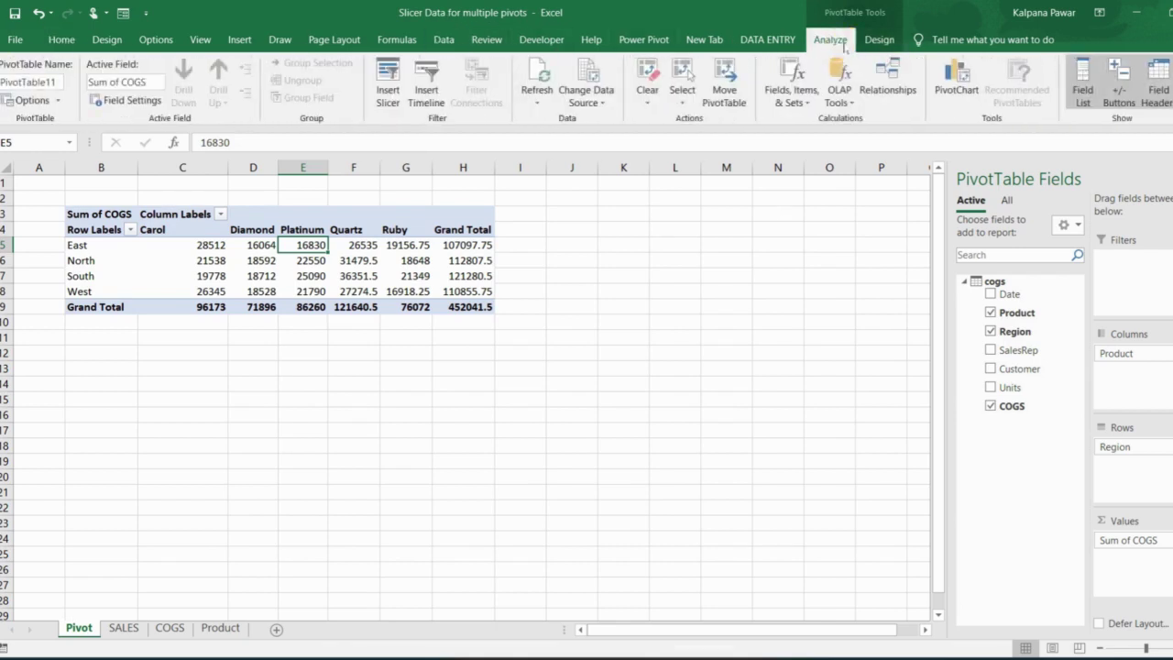
{"action": "left_click", "coordinate": [29, 82]}
{"action": "type", "text": "cogspivot"}
{"action": "left_click", "coordinate": [52, 304]}
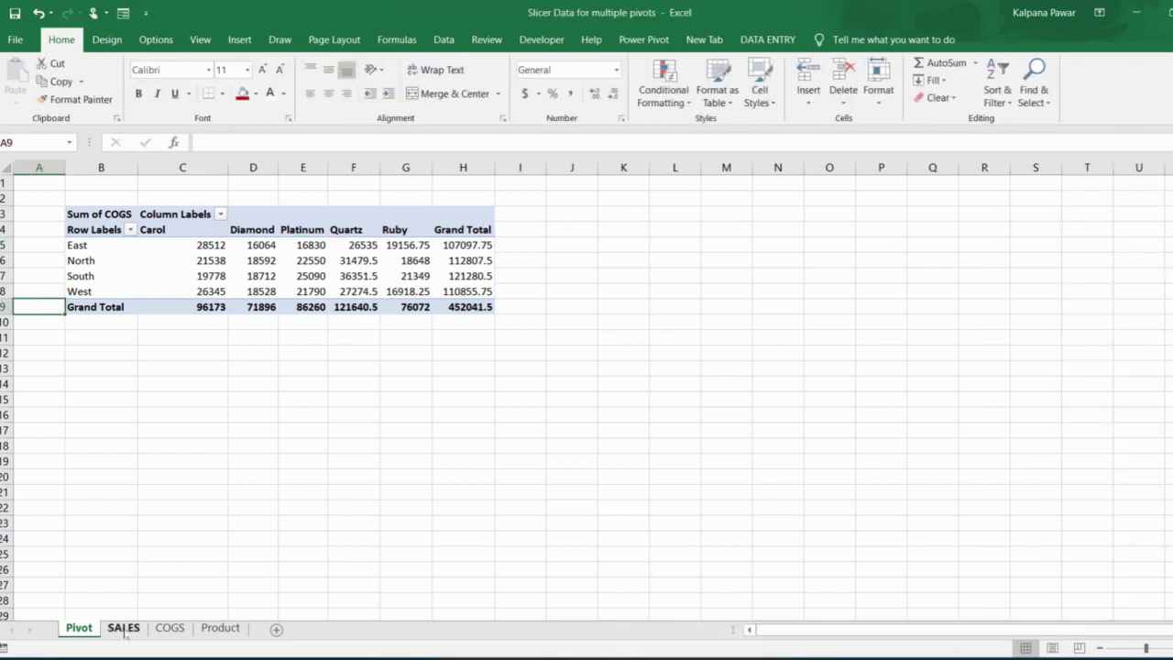
- Start a new PivotTable from the sales table on the SALES sheet
{"action": "left_click", "coordinate": [123, 628]}
{"action": "left_click", "coordinate": [82, 195]}
{"action": "key", "text": "alt+n"}
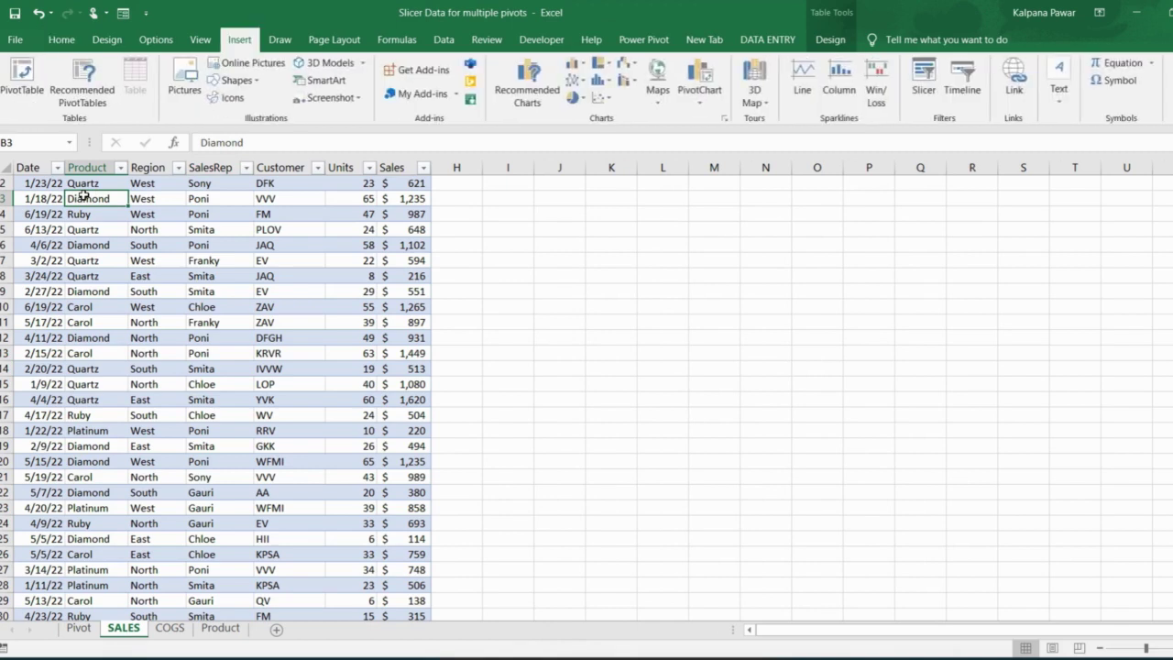
{"action": "key", "text": "v"}
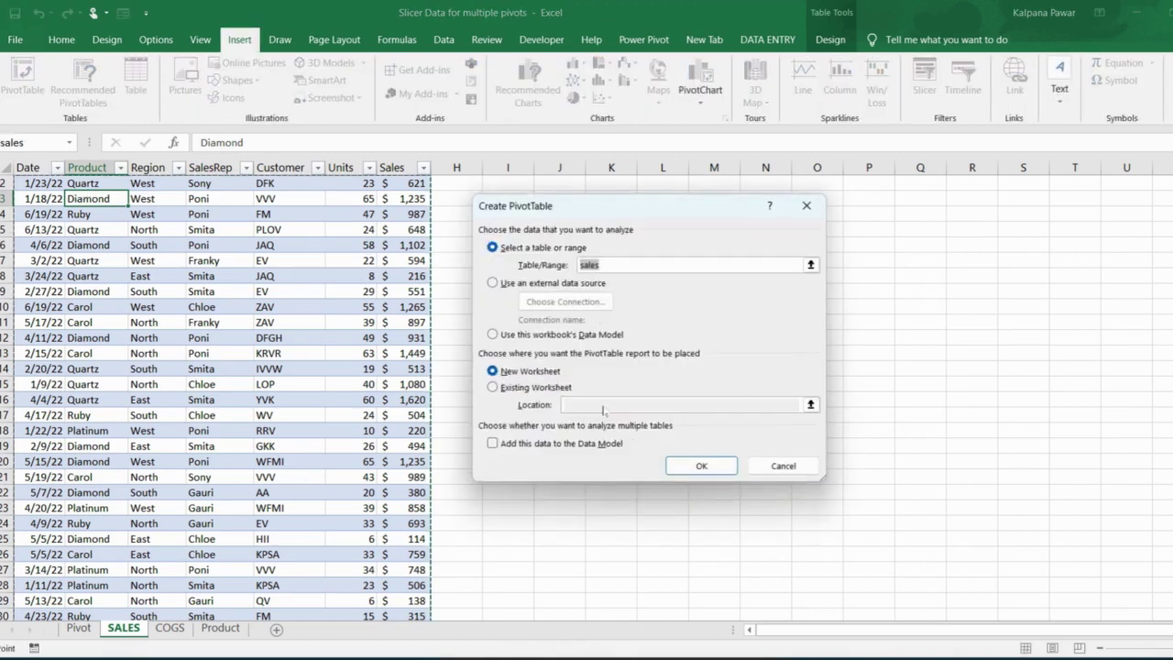
- Place the new pivot at Pivot!$K$3 and add the sales data to the Data Model
{"action": "left_click", "coordinate": [492, 388]}
{"action": "left_click", "coordinate": [810, 404]}
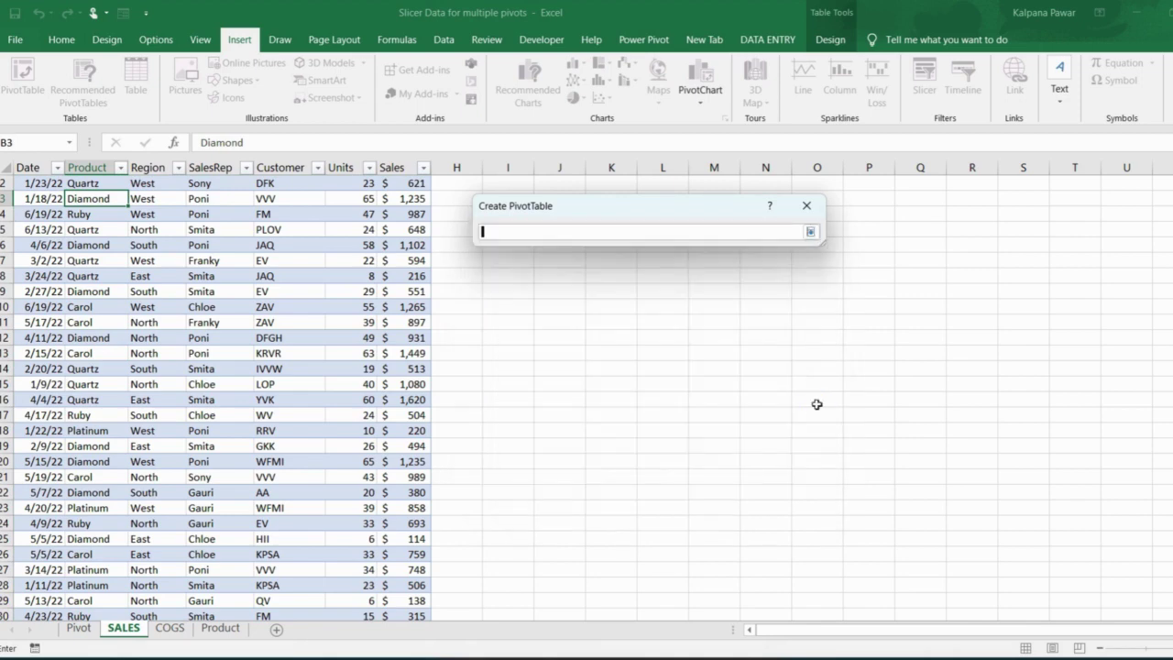
{"action": "left_click", "coordinate": [79, 628]}
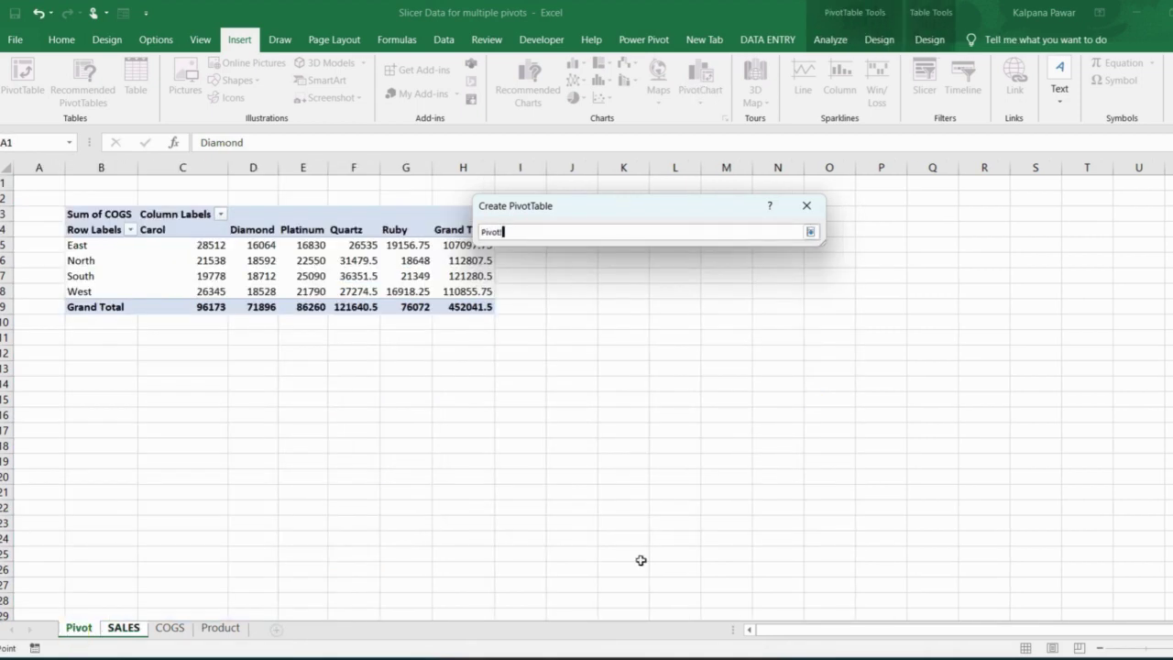
{"action": "left_click_drag", "start_coordinate": [607, 207], "coordinate": [581, 352]}
{"action": "left_click", "coordinate": [617, 215]}
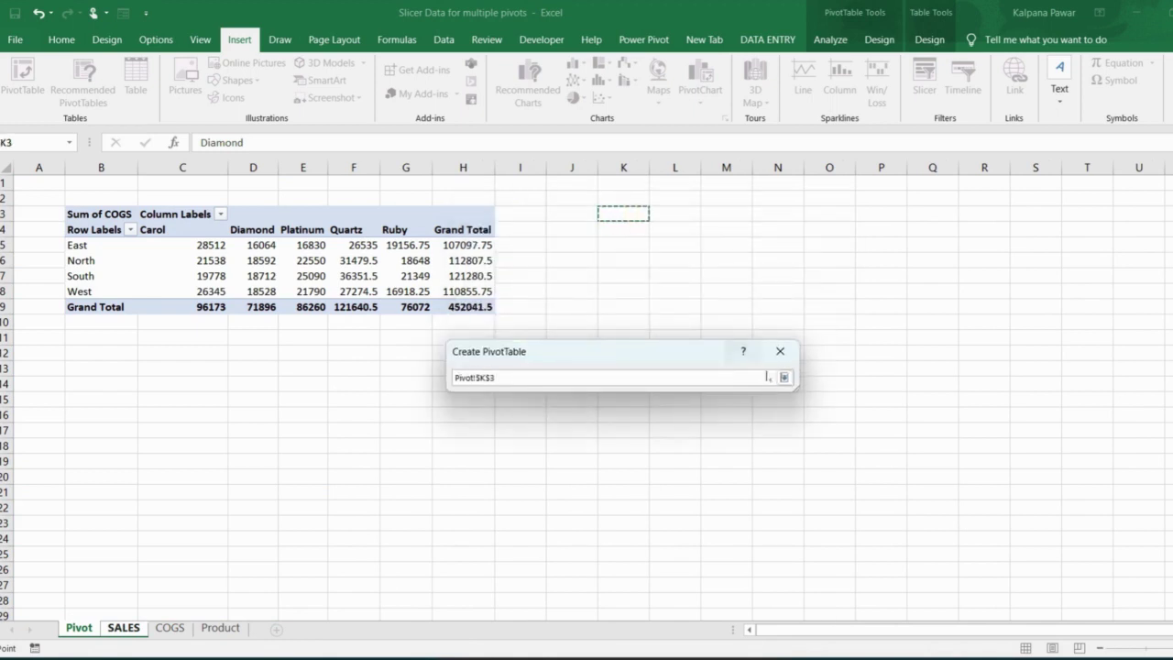
{"action": "left_click", "coordinate": [785, 377]}
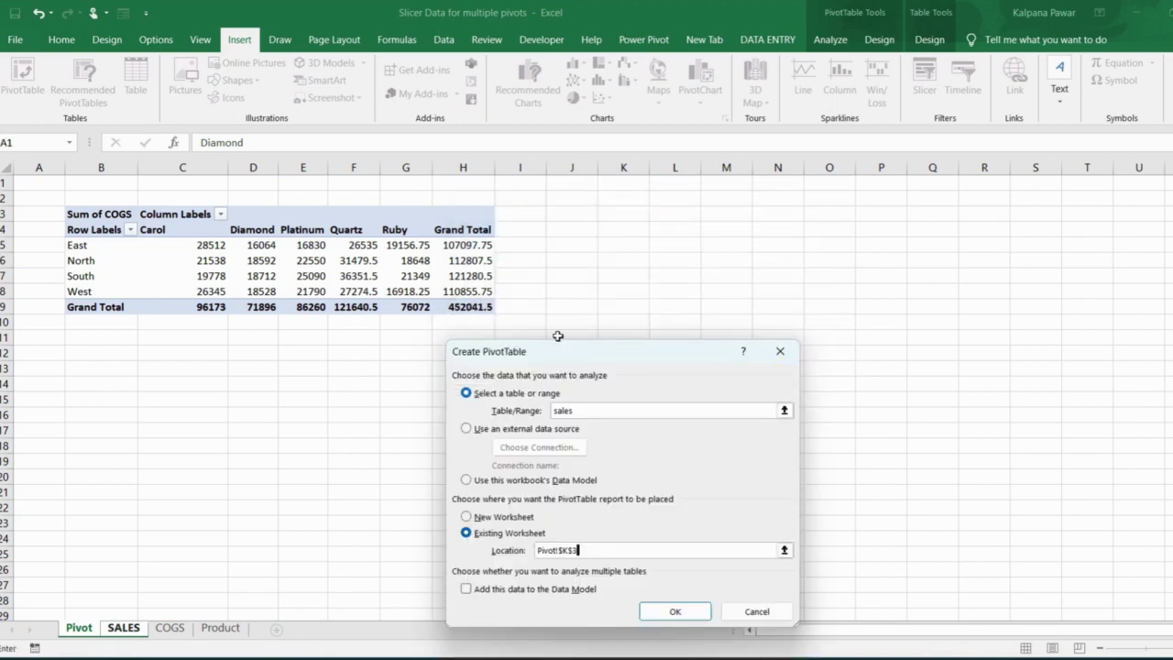
{"action": "left_click_drag", "start_coordinate": [568, 352], "coordinate": [556, 240]}
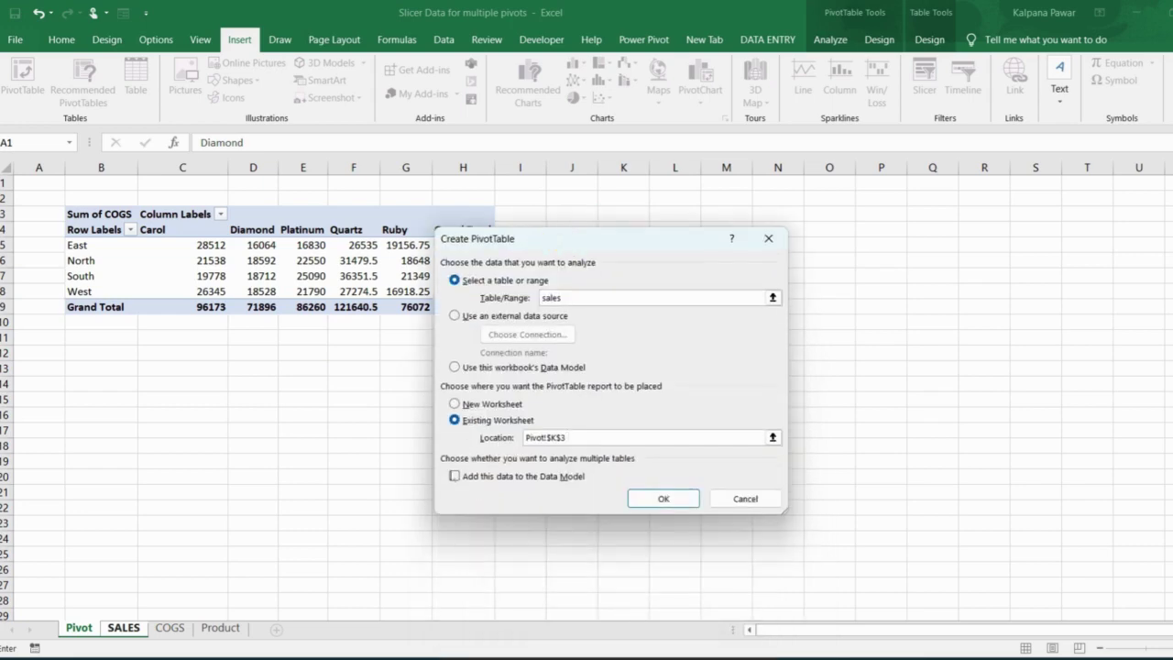
{"action": "left_click", "coordinate": [454, 477]}
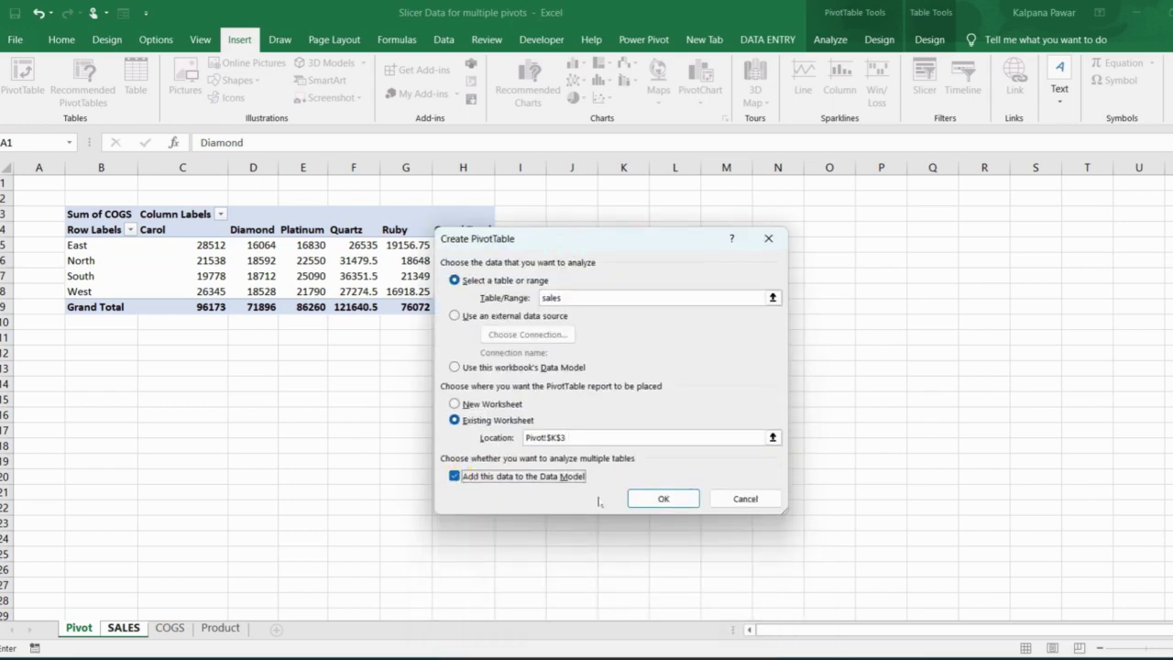
{"action": "left_click", "coordinate": [671, 497]}
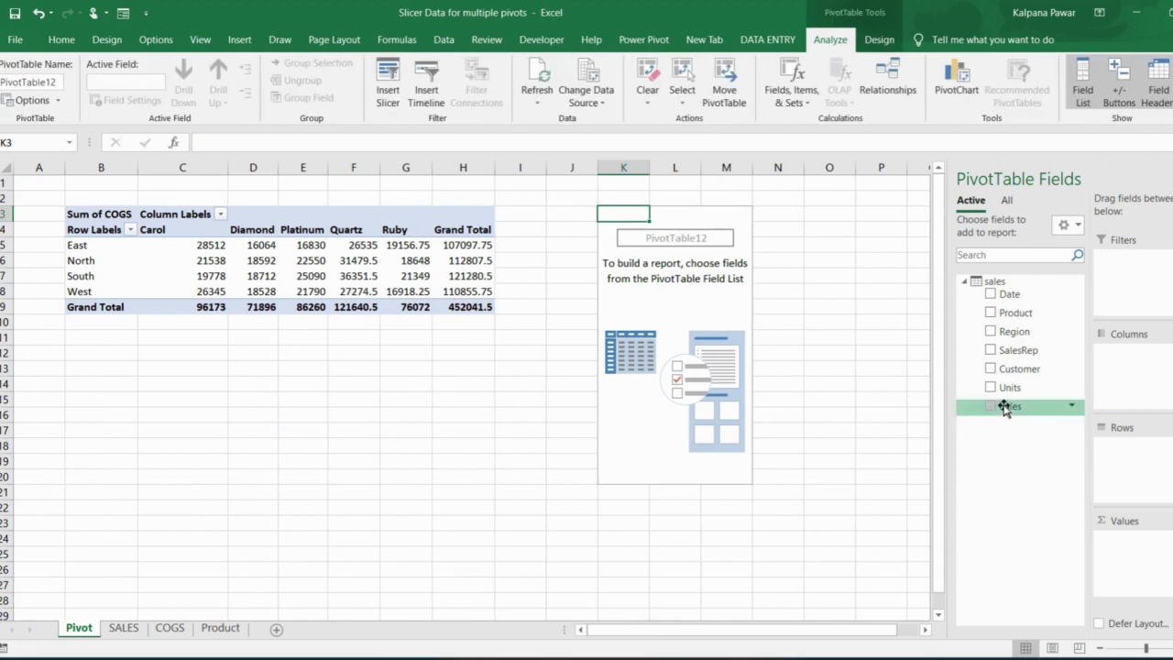
- Set the sales pivot to Sum of Sales values, Region rows and Product columns
{"action": "left_click_drag", "start_coordinate": [1002, 406], "coordinate": [1119, 540]}
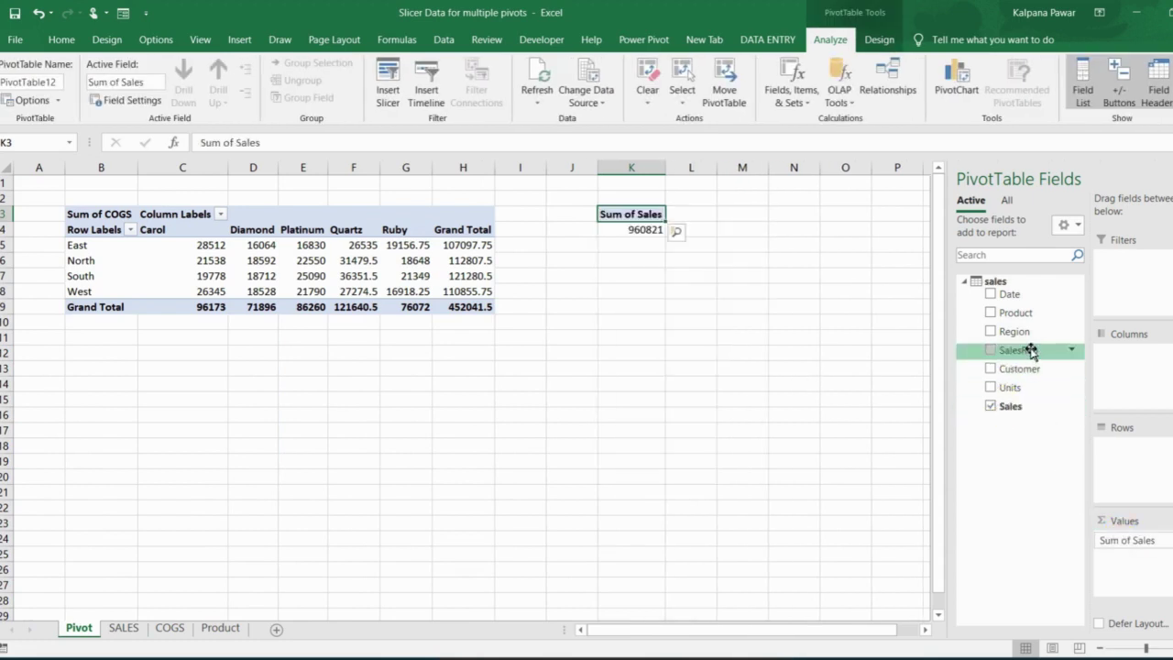
{"action": "left_click_drag", "start_coordinate": [1029, 334], "coordinate": [1112, 448]}
{"action": "left_click_drag", "start_coordinate": [1026, 314], "coordinate": [1128, 409]}
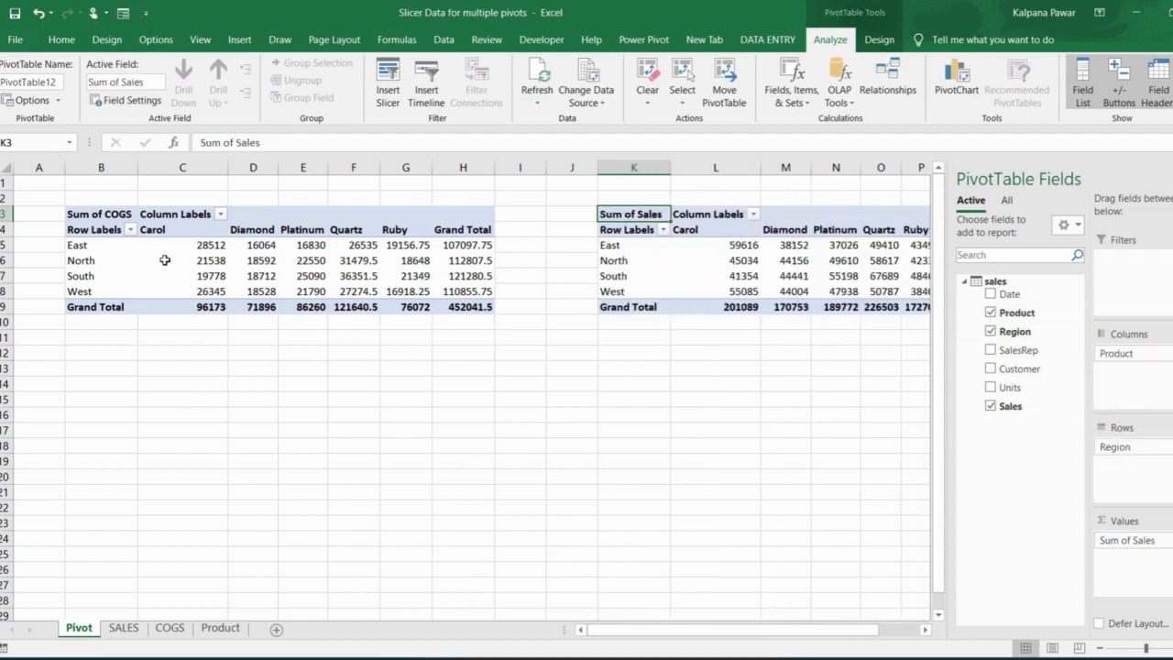
- Delete blank column J between the pivots, then check each pivot's fields
{"action": "left_click", "coordinate": [569, 167]}
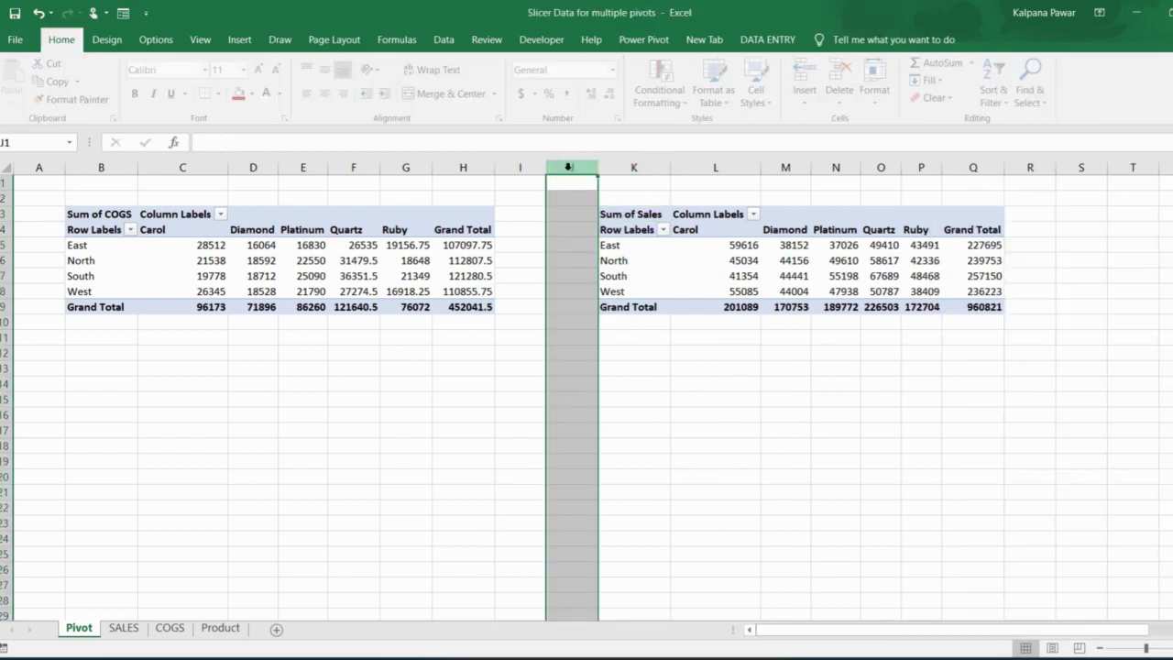
{"action": "right_click", "coordinate": [569, 168]}
{"action": "left_click", "coordinate": [612, 301]}
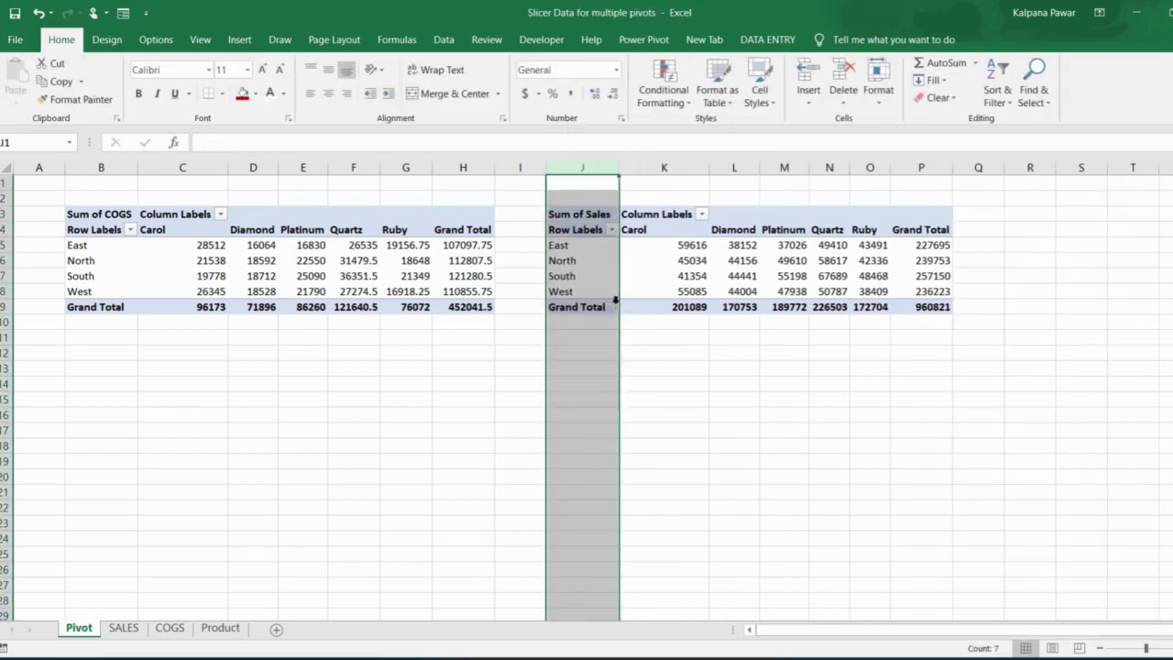
{"action": "left_click", "coordinate": [335, 413]}
{"action": "mouse_move", "coordinate": [215, 249]}
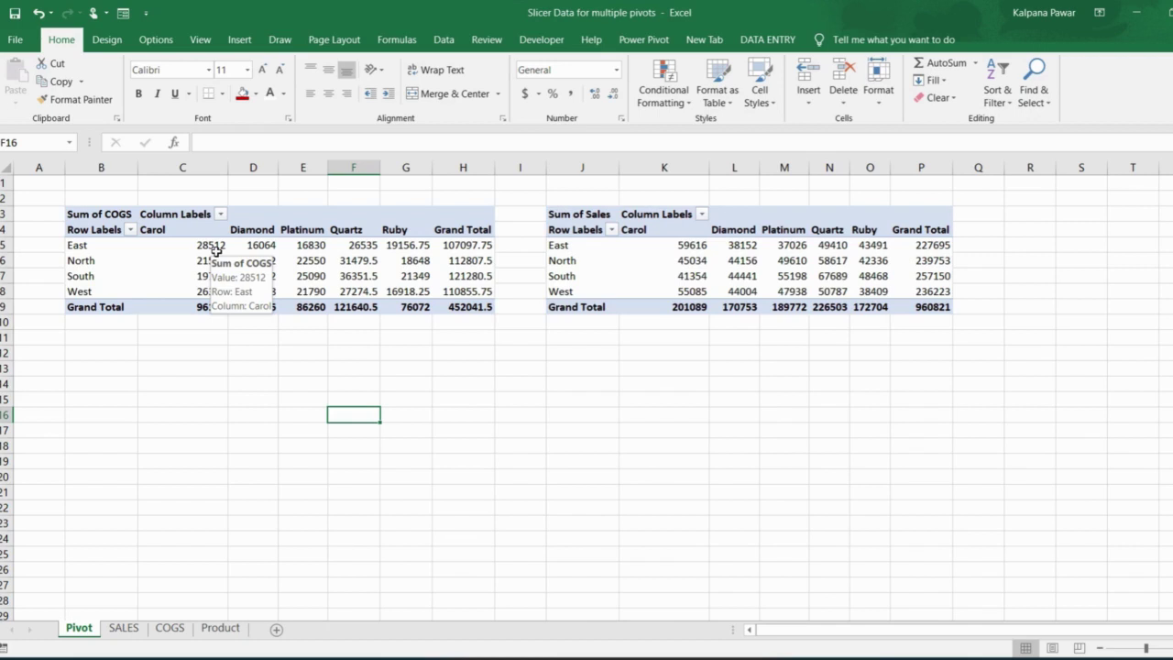
{"action": "left_click", "coordinate": [167, 266]}
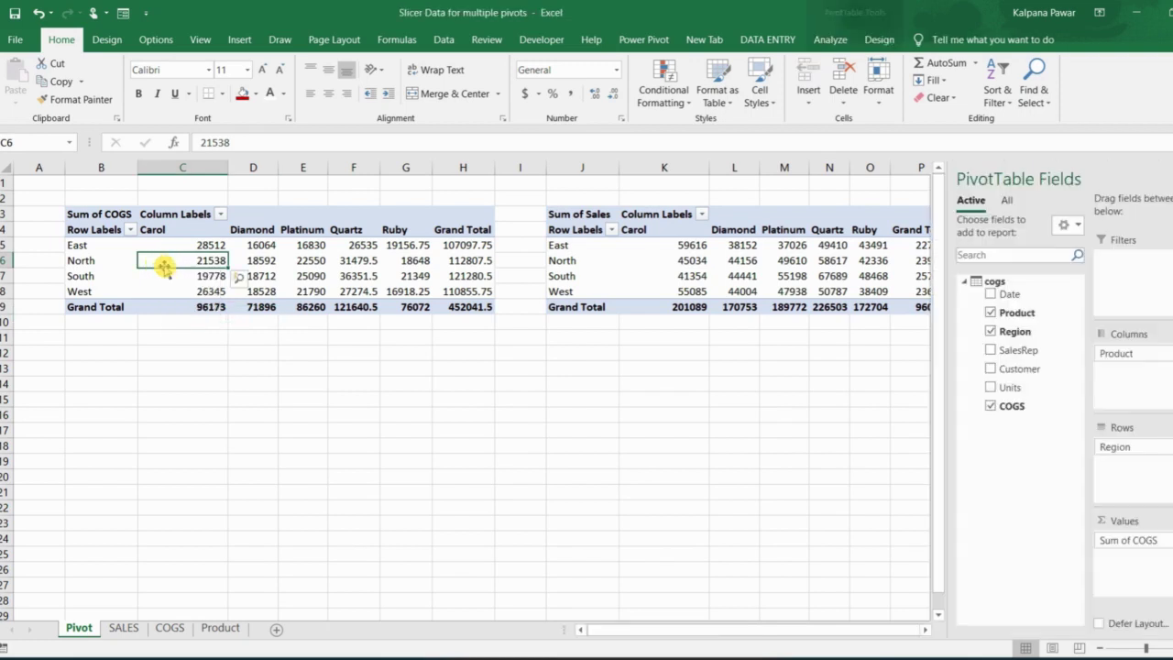
{"action": "left_click", "coordinate": [777, 262]}
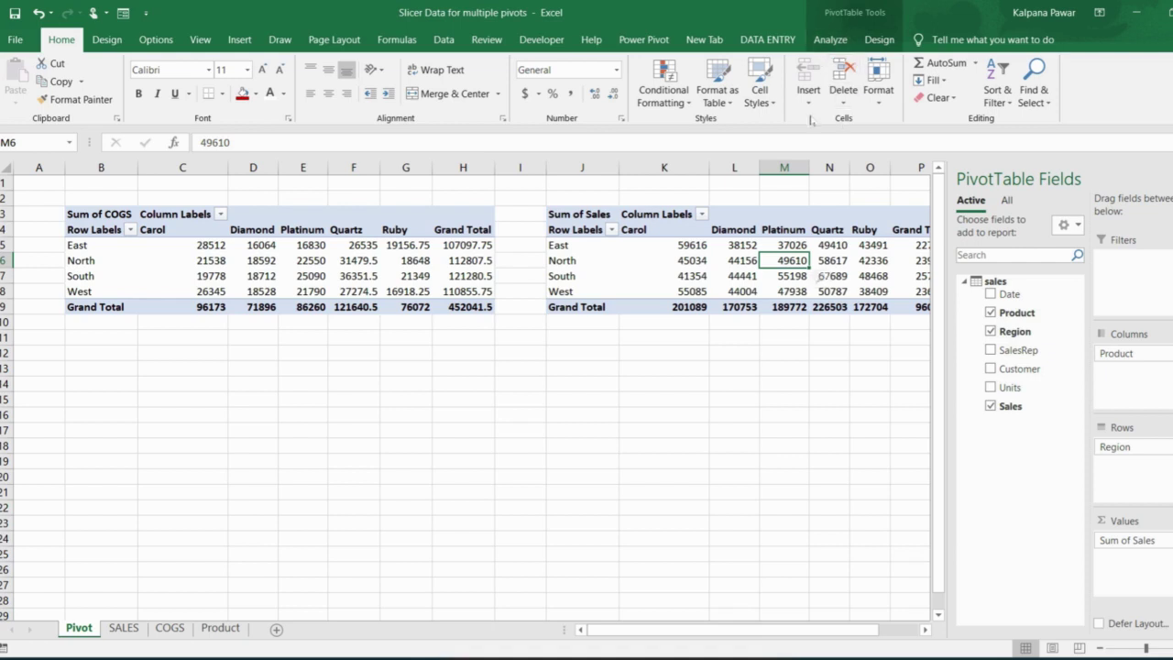
{"action": "left_click", "coordinate": [831, 39]}
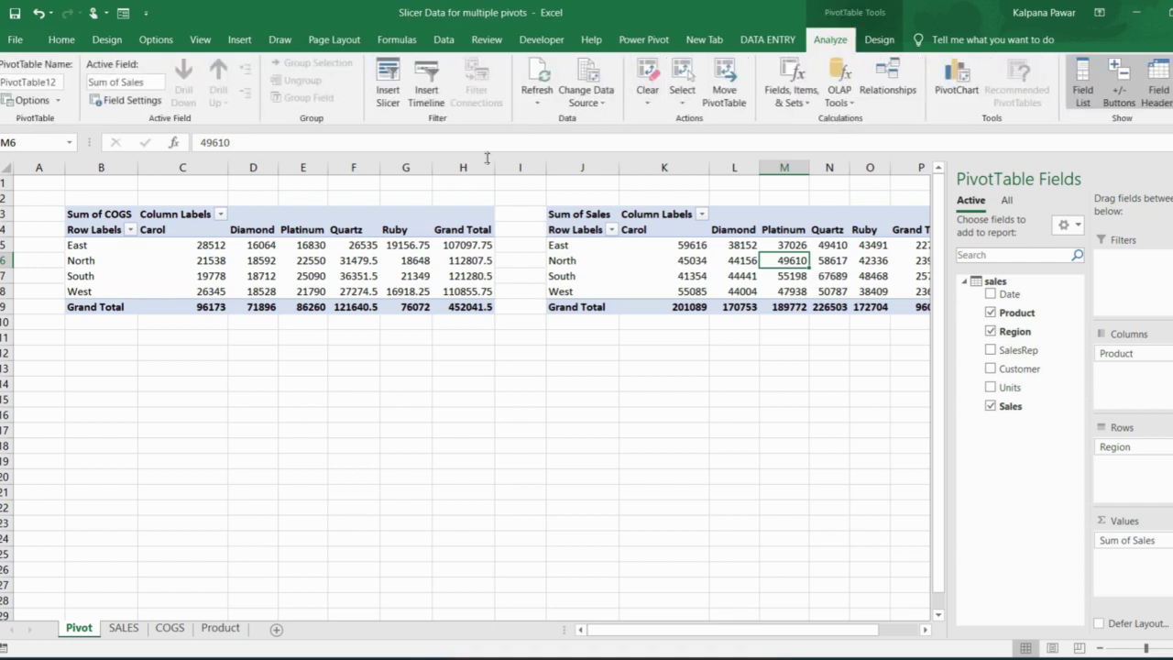
- Insert a slicer on the product table's Product field from the All data-model tables
{"action": "left_click", "coordinate": [394, 106]}
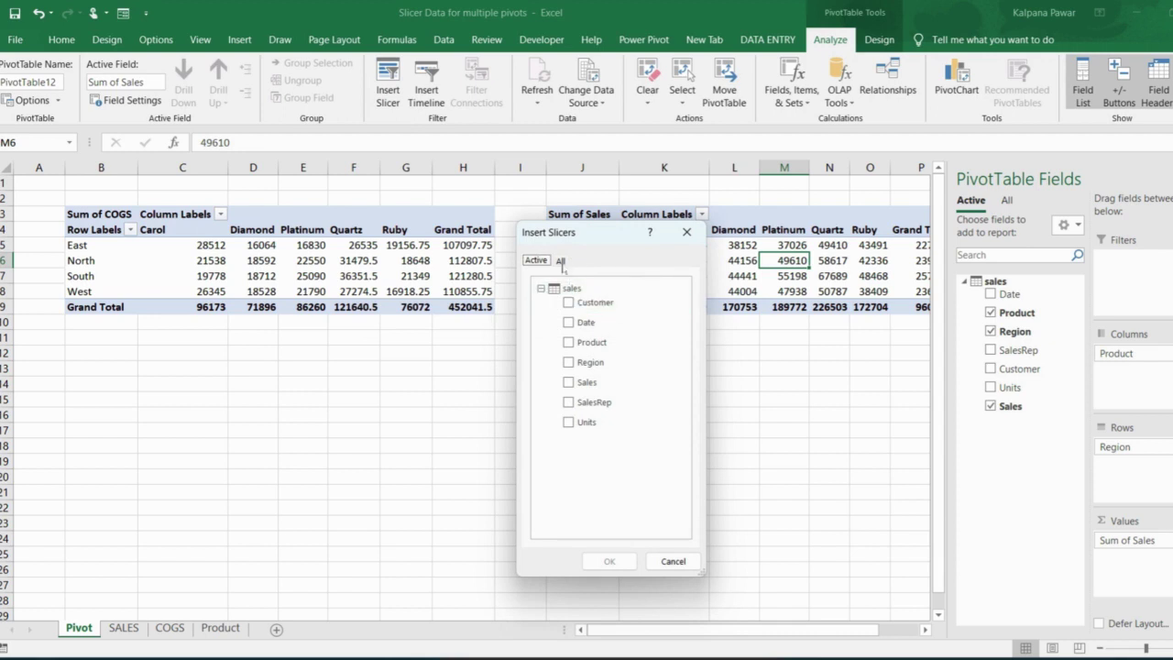
{"action": "left_click", "coordinate": [560, 261]}
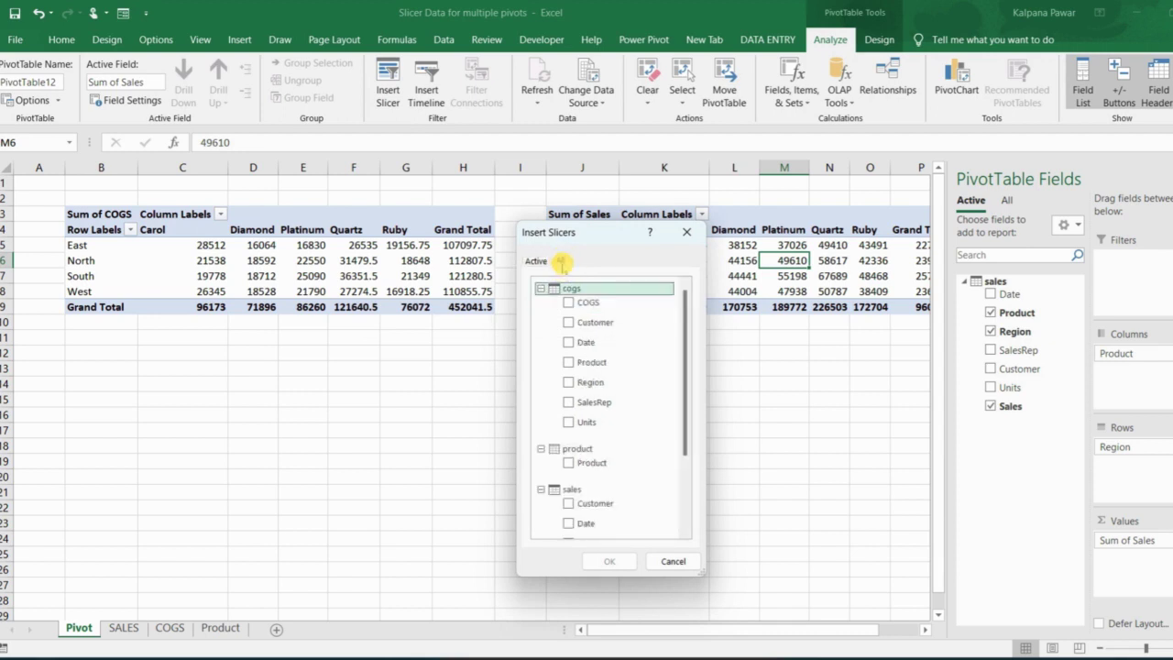
{"action": "left_click", "coordinate": [569, 464]}
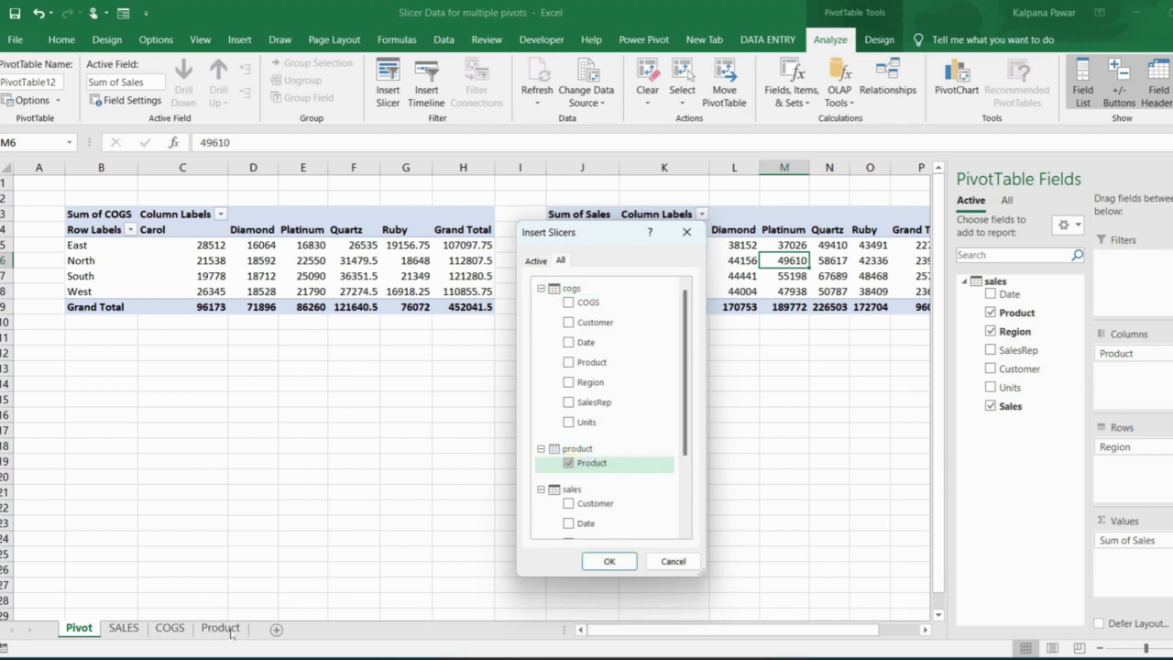
{"action": "left_click", "coordinate": [612, 565]}
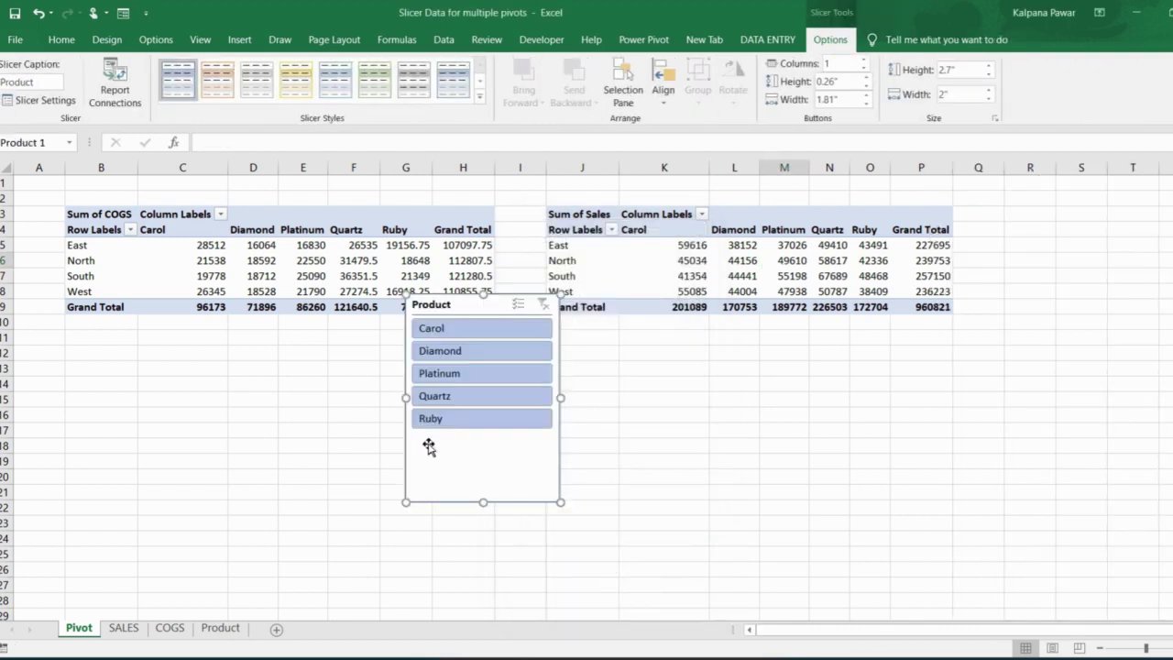
- Try the slicer on Carol, Diamond, Platinum and Ruby, then clear the Product filter
{"action": "left_click", "coordinate": [483, 328]}
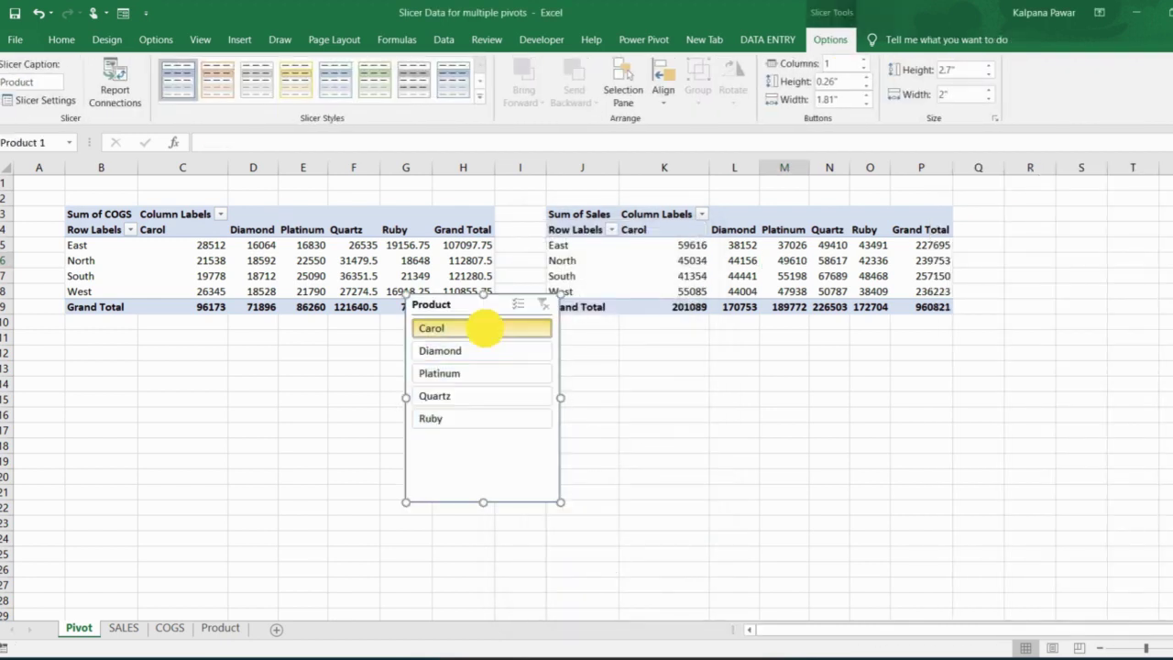
{"action": "left_click", "coordinate": [483, 350]}
{"action": "left_click", "coordinate": [478, 375]}
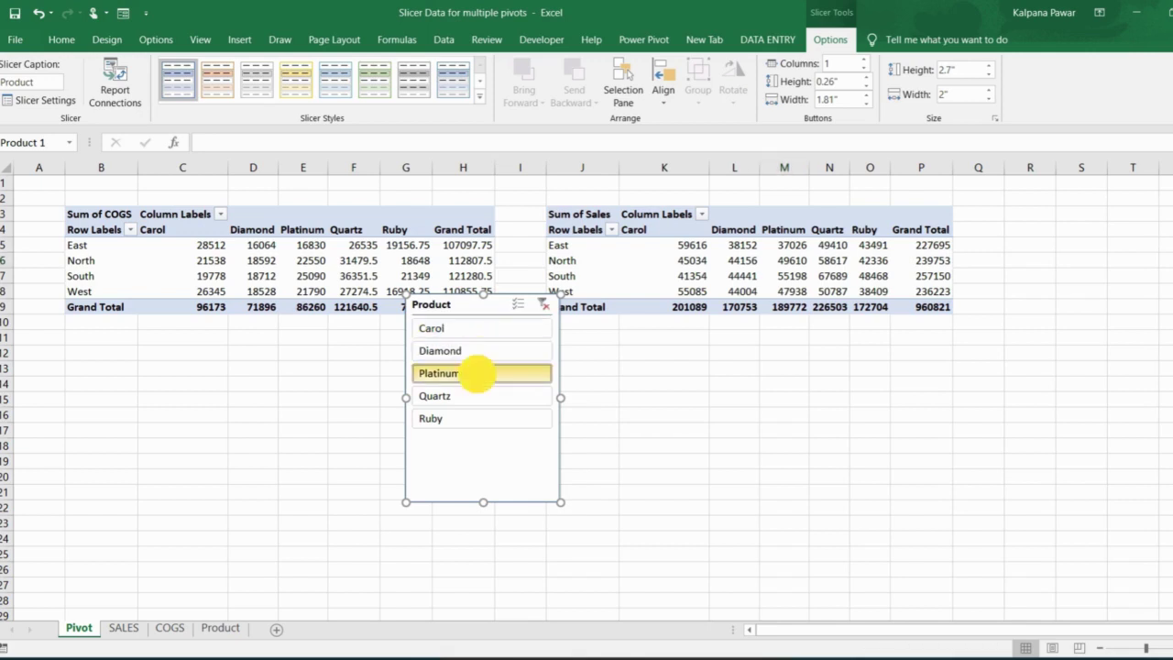
{"action": "left_click", "coordinate": [459, 418]}
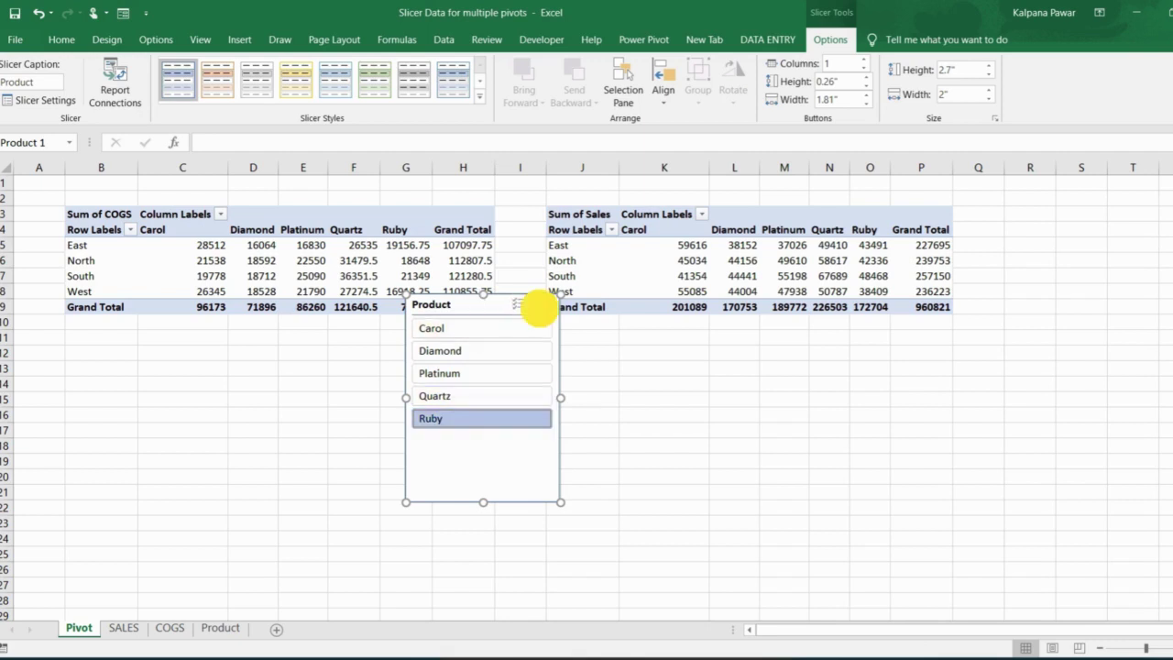
{"action": "left_click", "coordinate": [542, 305]}
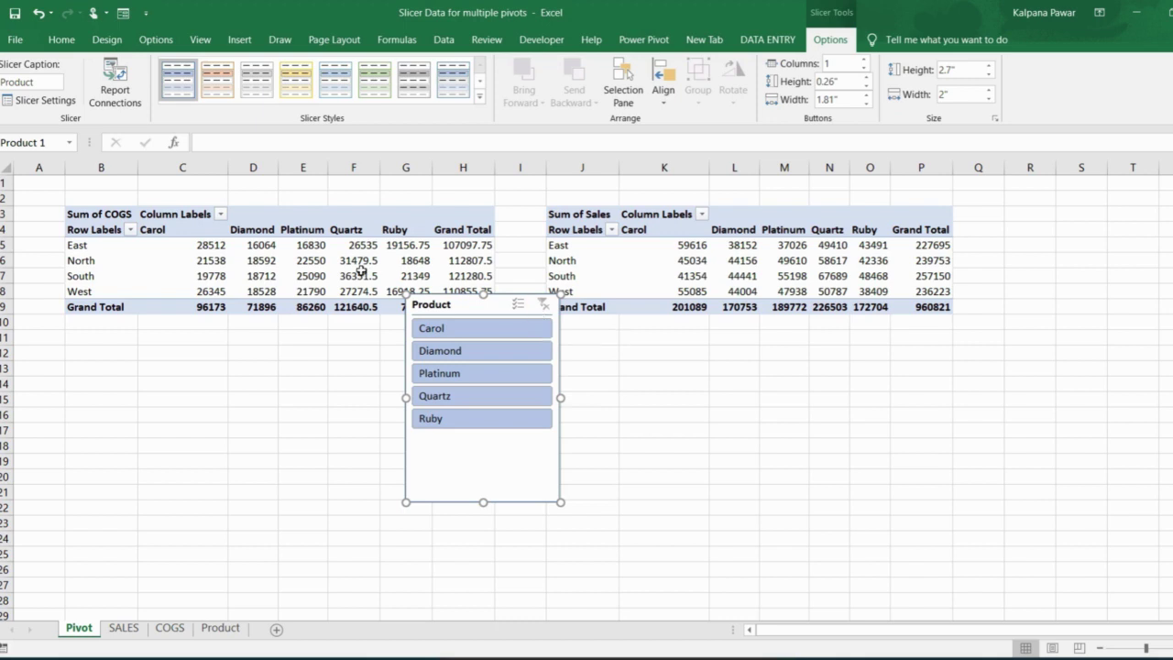
{"action": "left_click", "coordinate": [360, 272]}
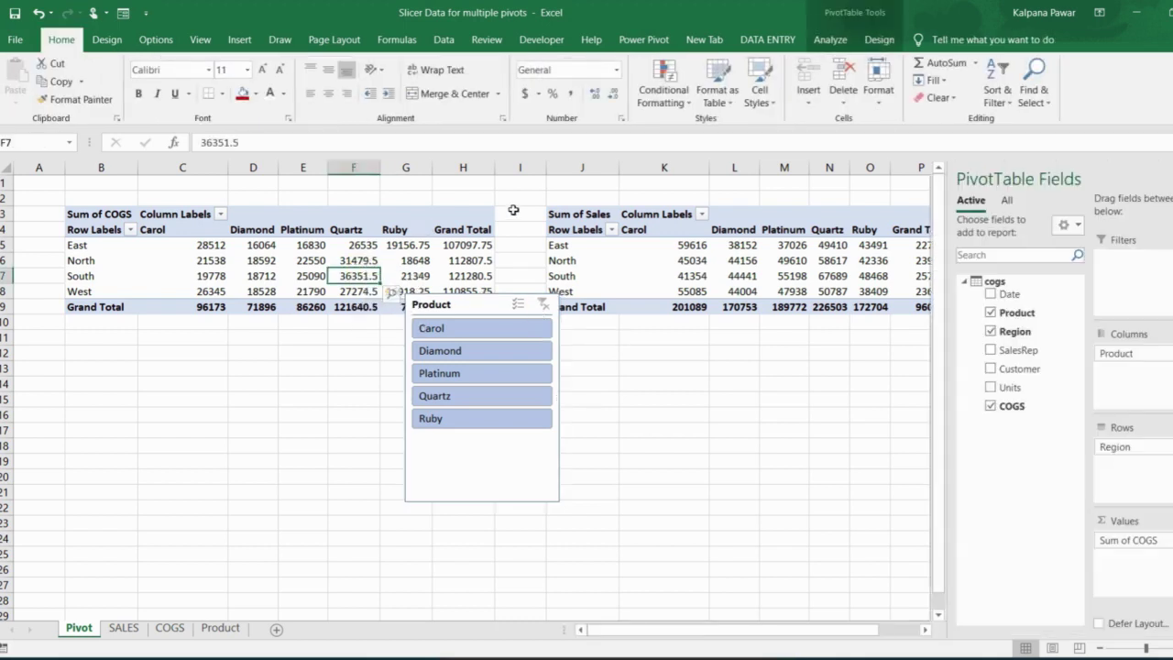
- Add a relationship: table cogs, related table product, linked on the Product column in both
{"action": "left_click", "coordinate": [829, 40]}
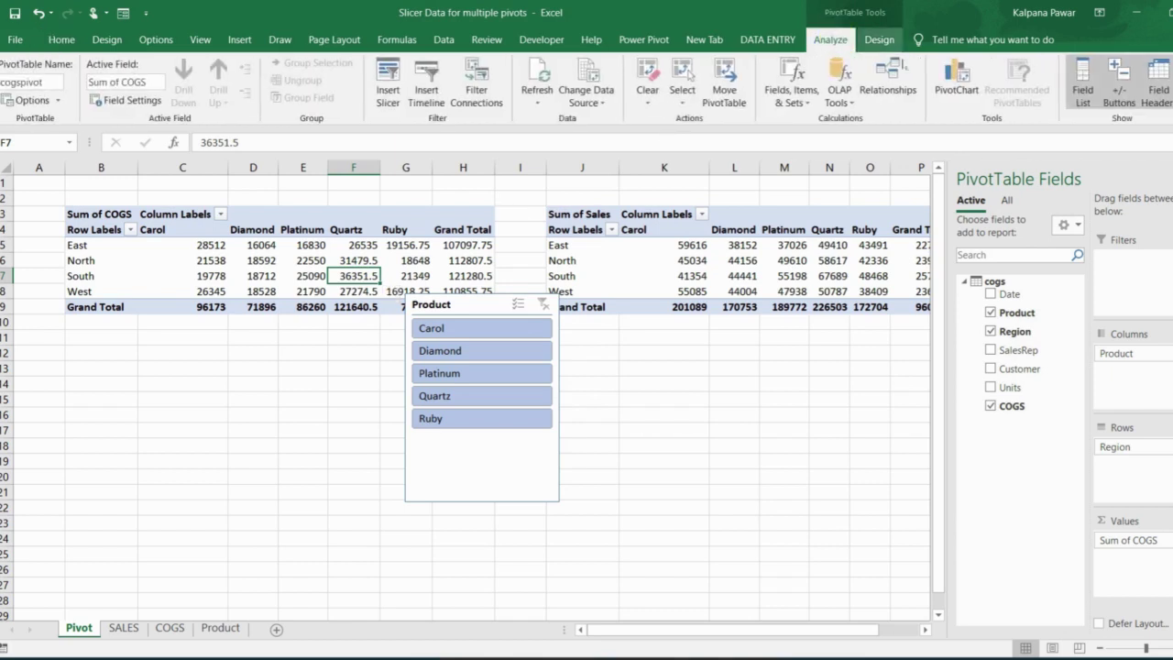
{"action": "left_click", "coordinate": [903, 89]}
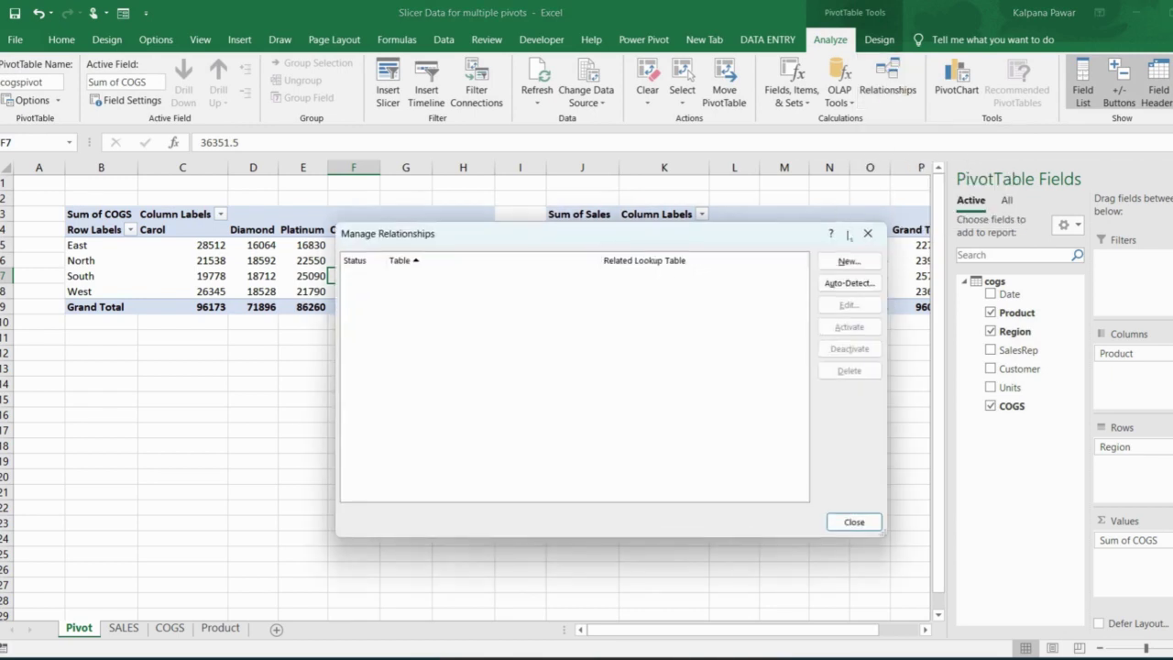
{"action": "left_click", "coordinate": [844, 261]}
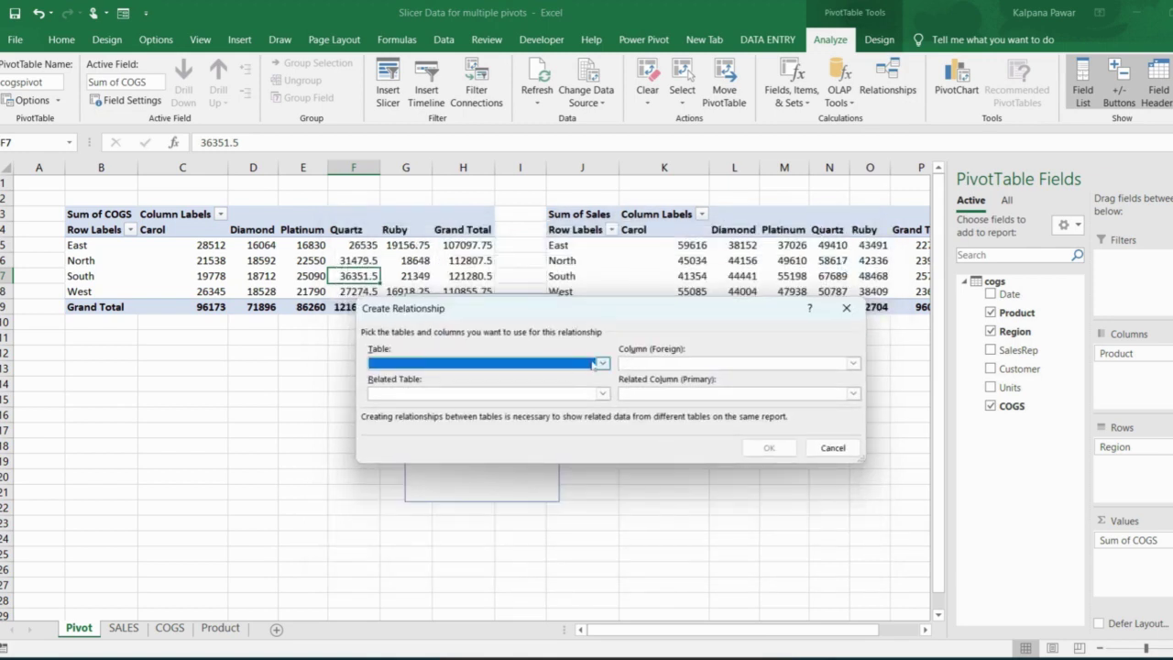
{"action": "left_click", "coordinate": [598, 363]}
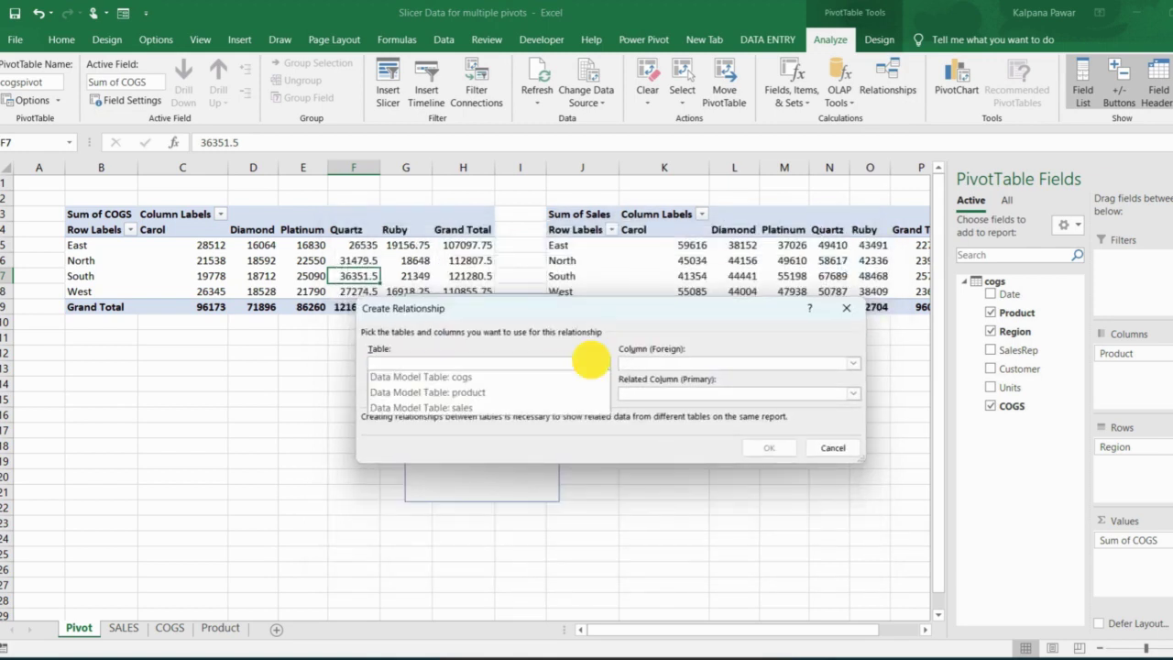
{"action": "left_click", "coordinate": [544, 380]}
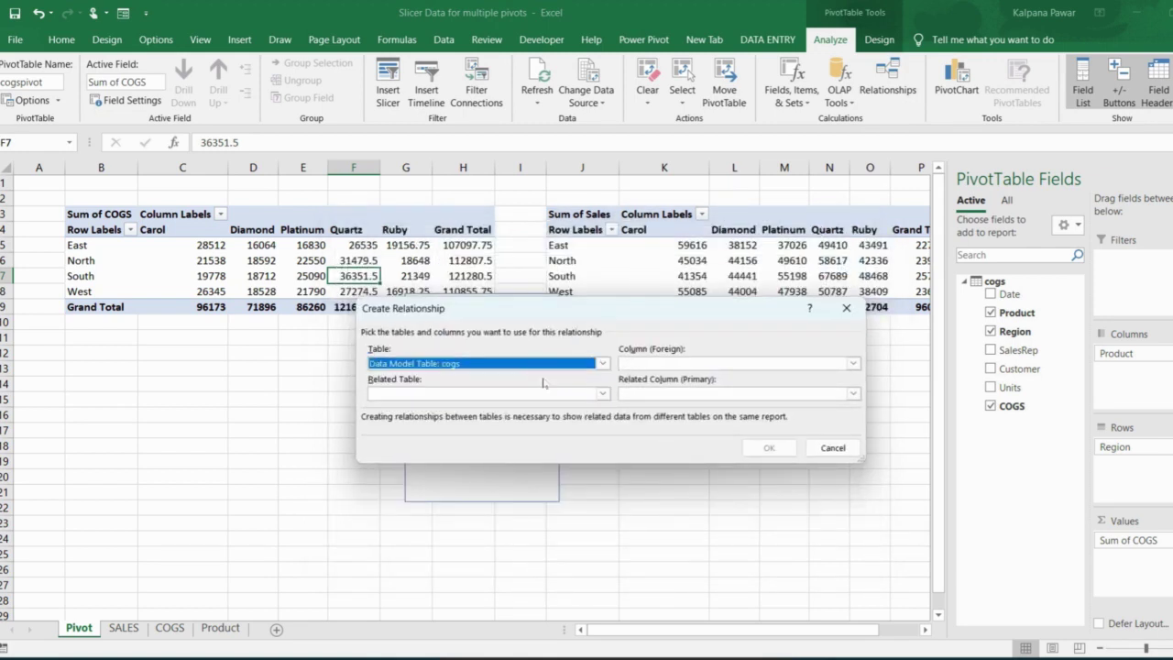
{"action": "left_click", "coordinate": [594, 394]}
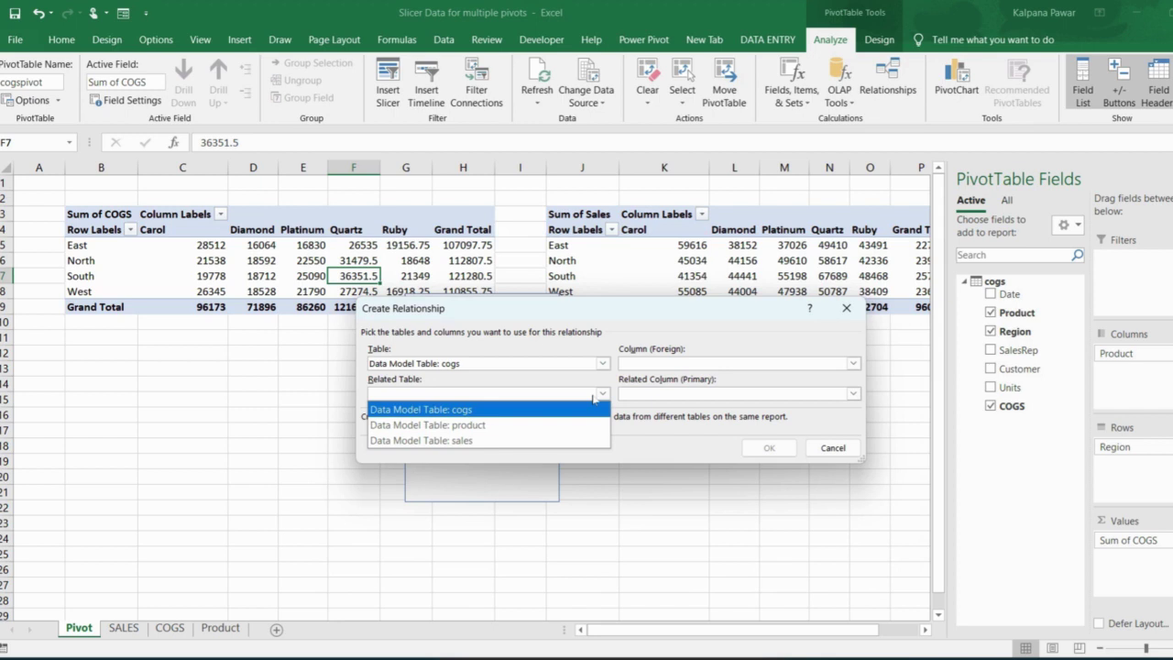
{"action": "left_click", "coordinate": [539, 431]}
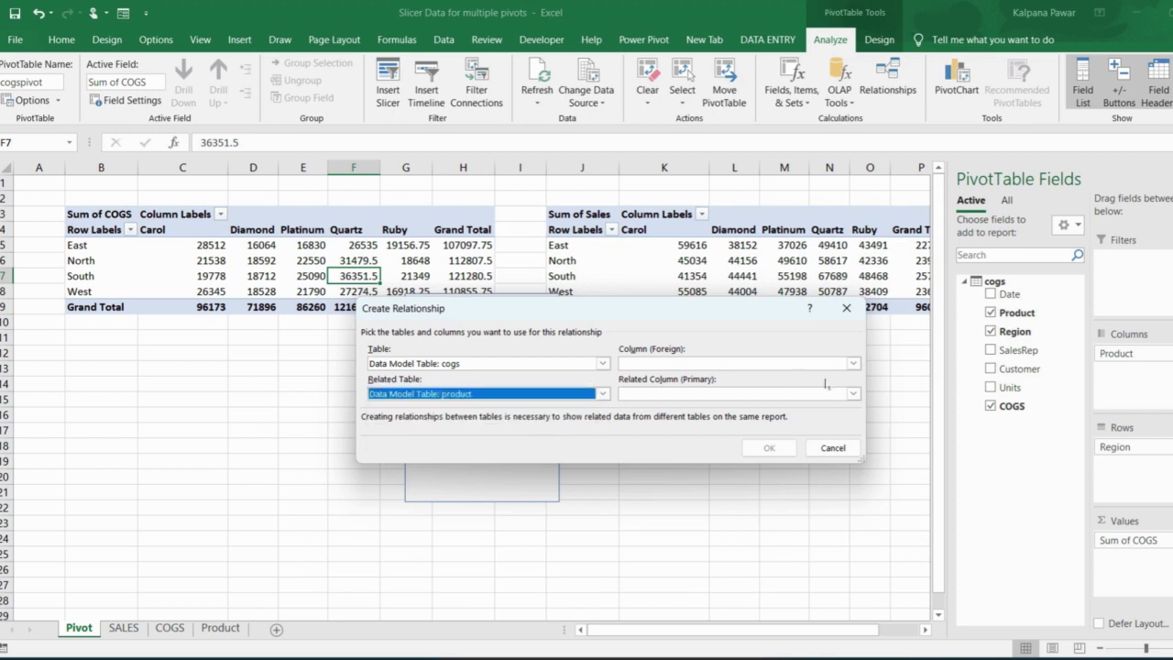
{"action": "left_click", "coordinate": [851, 364]}
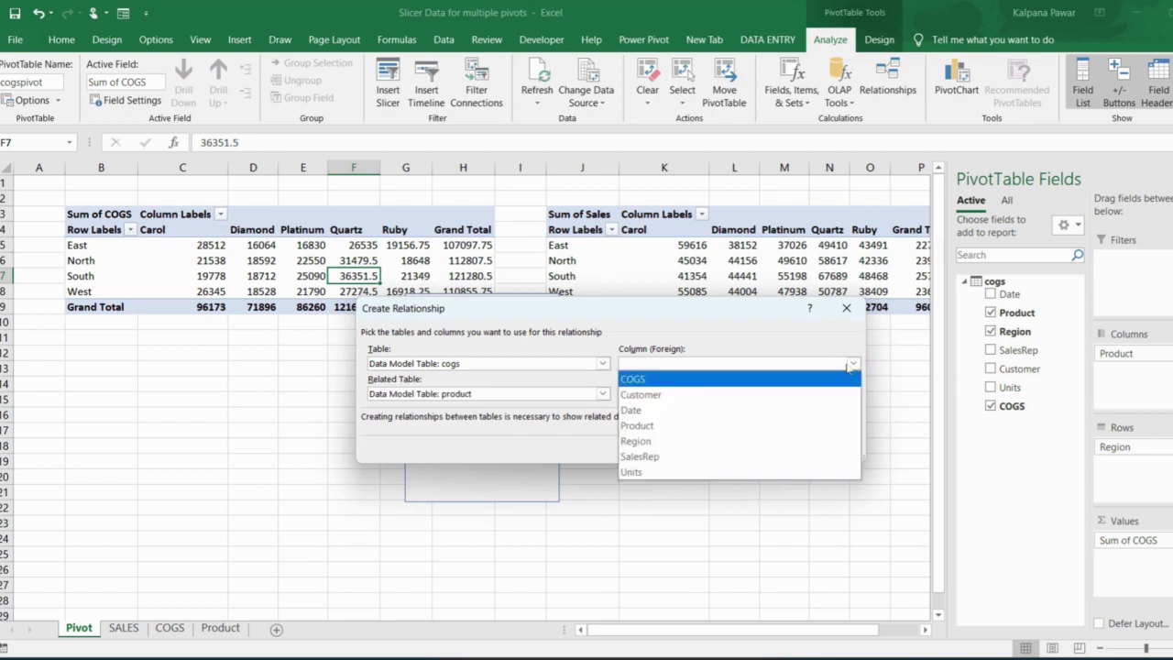
{"action": "left_click", "coordinate": [710, 426]}
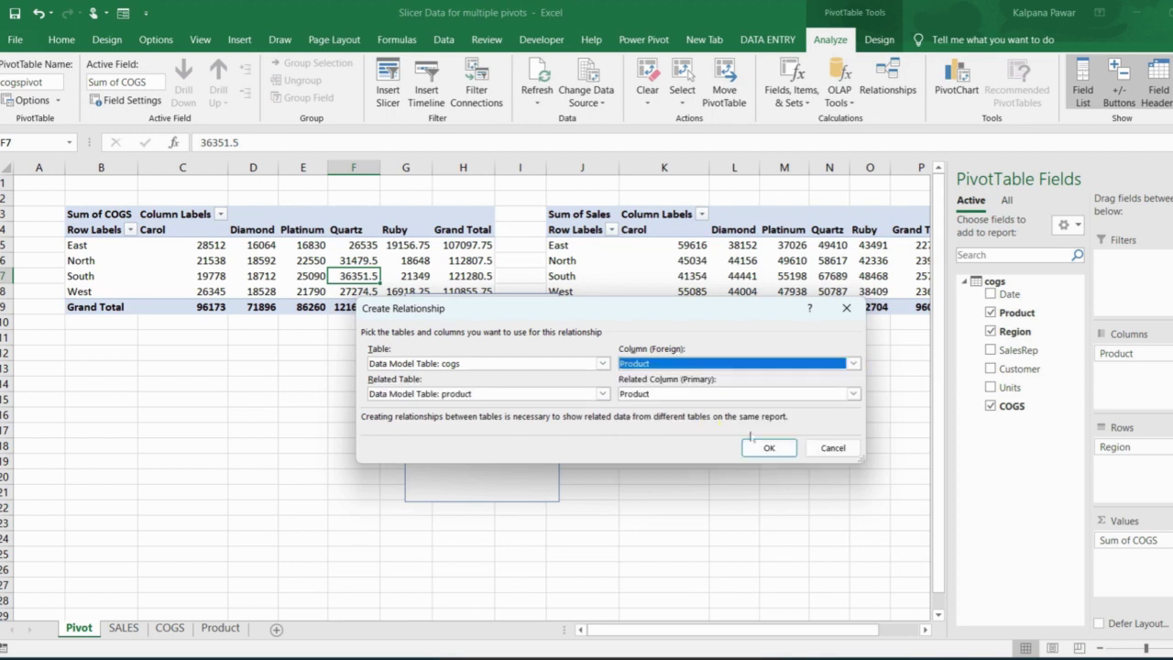
{"action": "left_click", "coordinate": [758, 449]}
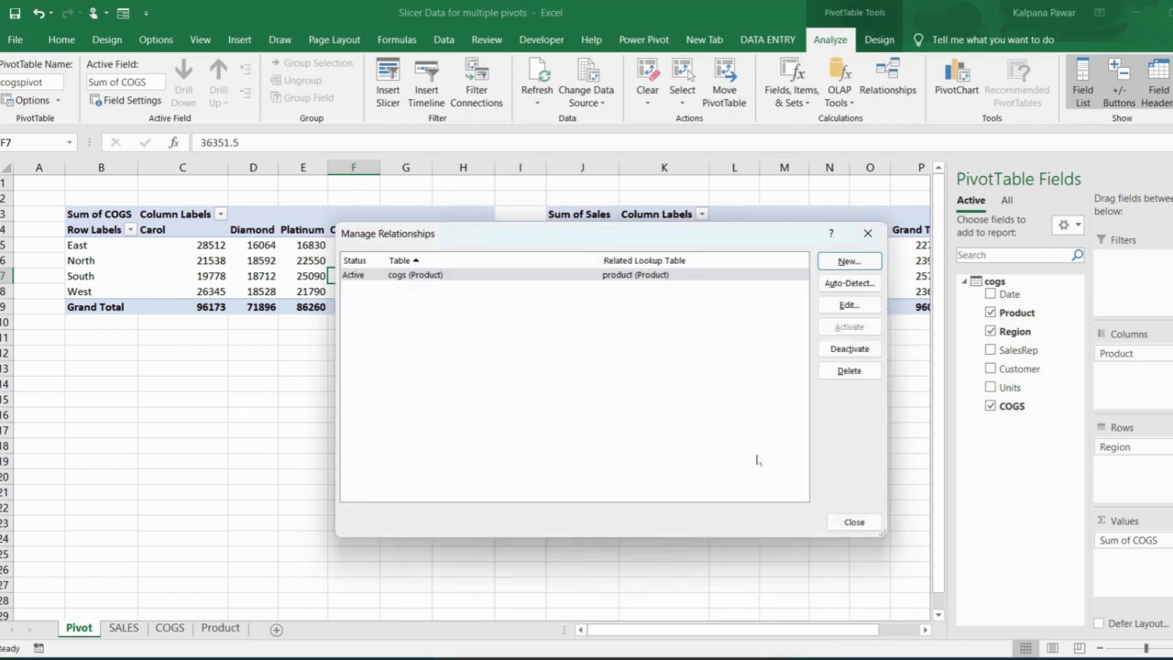
- Add a second relationship: table sales, related table product, linked on Product
{"action": "left_click", "coordinate": [854, 263]}
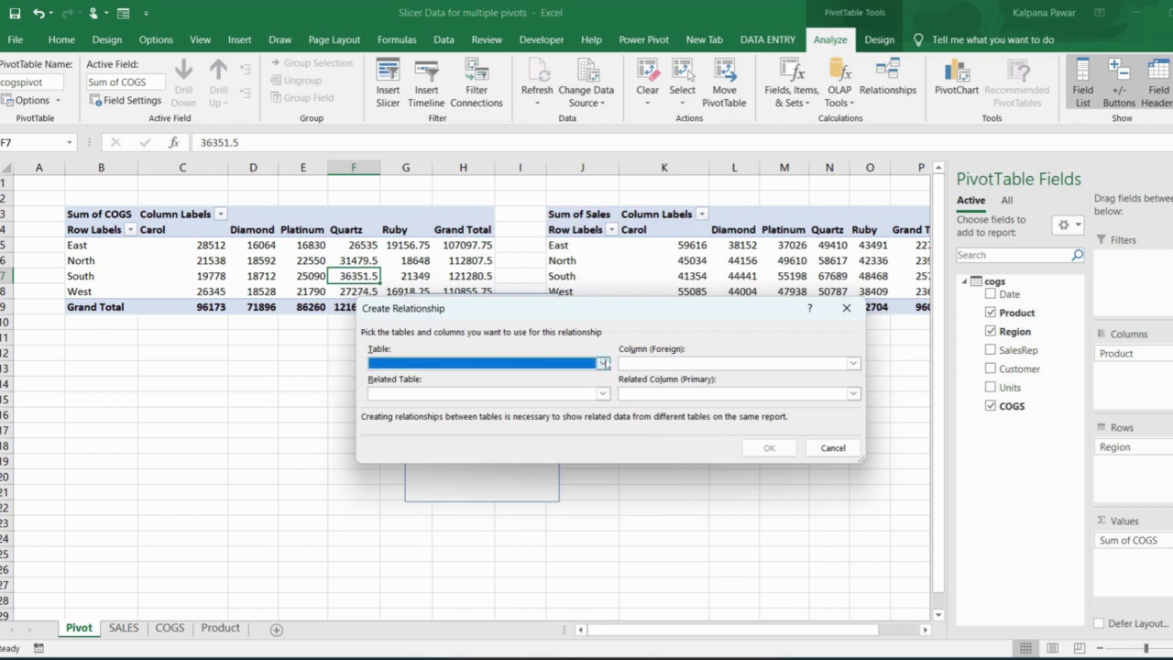
{"action": "left_click", "coordinate": [602, 363]}
{"action": "left_click", "coordinate": [527, 411]}
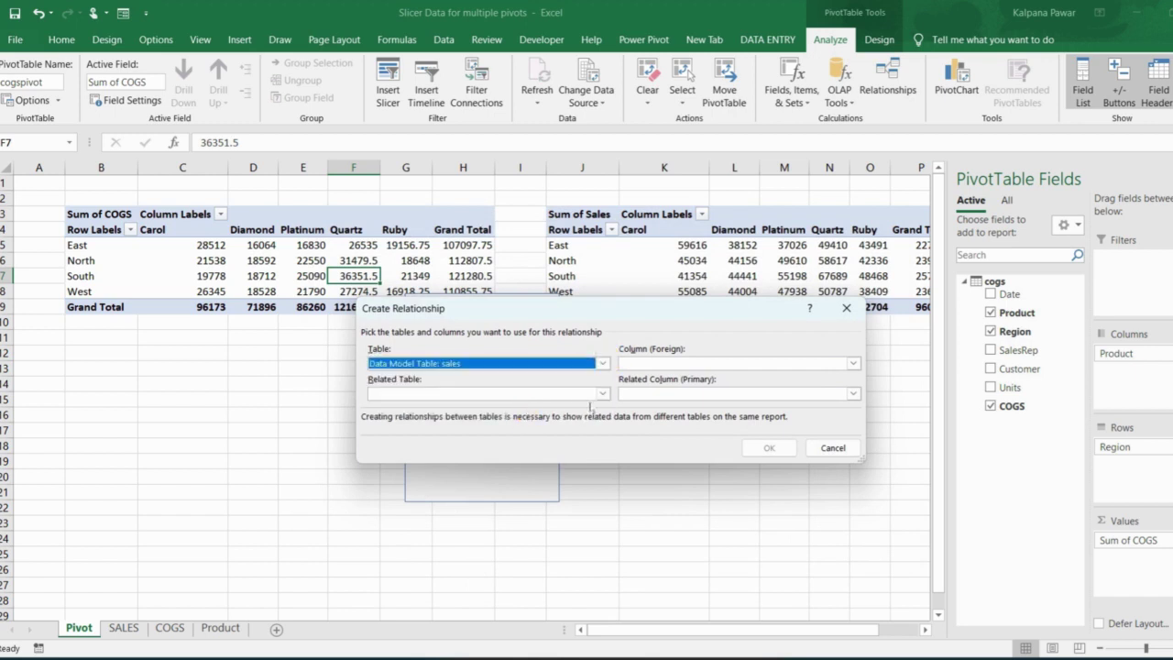
{"action": "left_click", "coordinate": [590, 396]}
{"action": "left_click", "coordinate": [552, 427]}
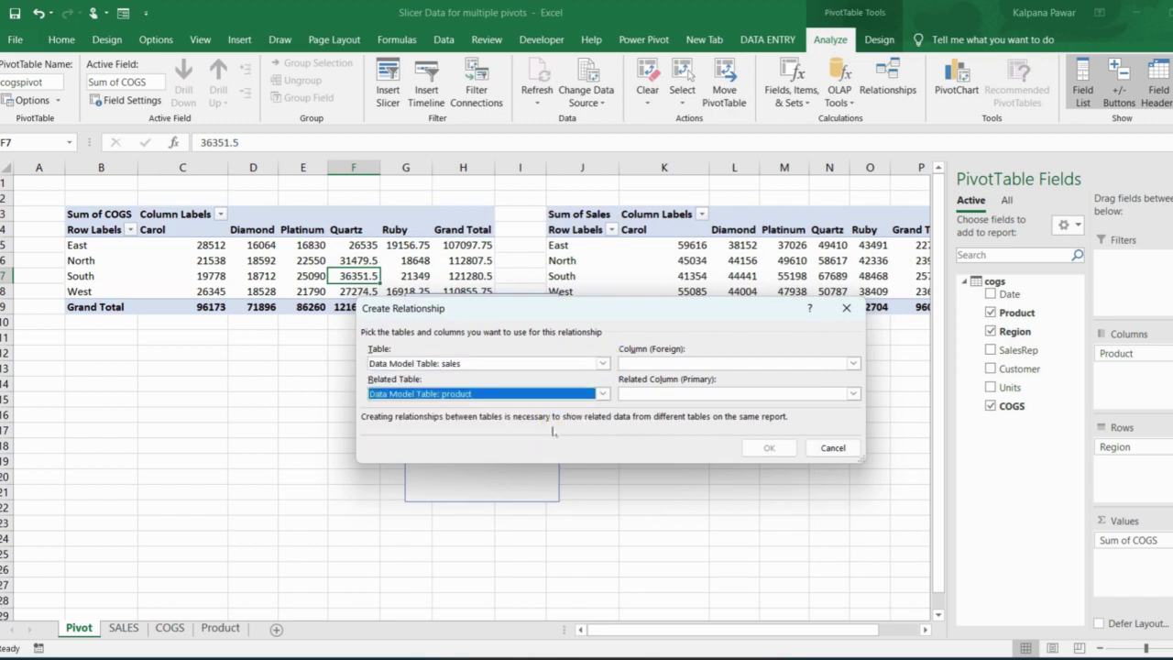
{"action": "left_click", "coordinate": [852, 365]}
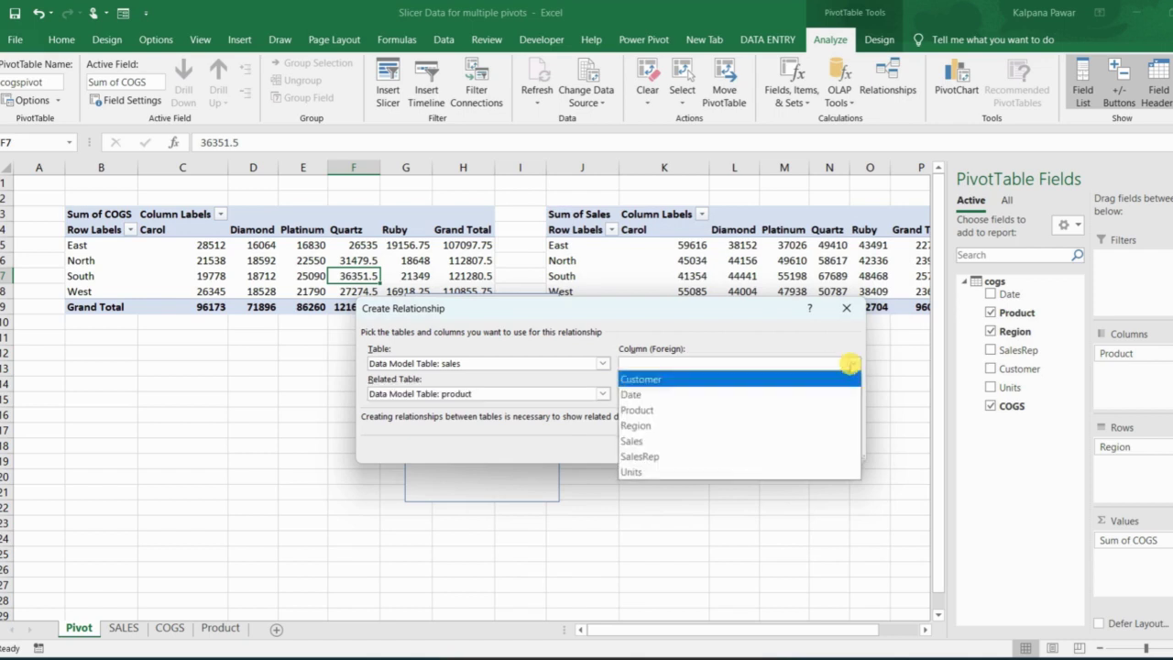
{"action": "left_click", "coordinate": [794, 410]}
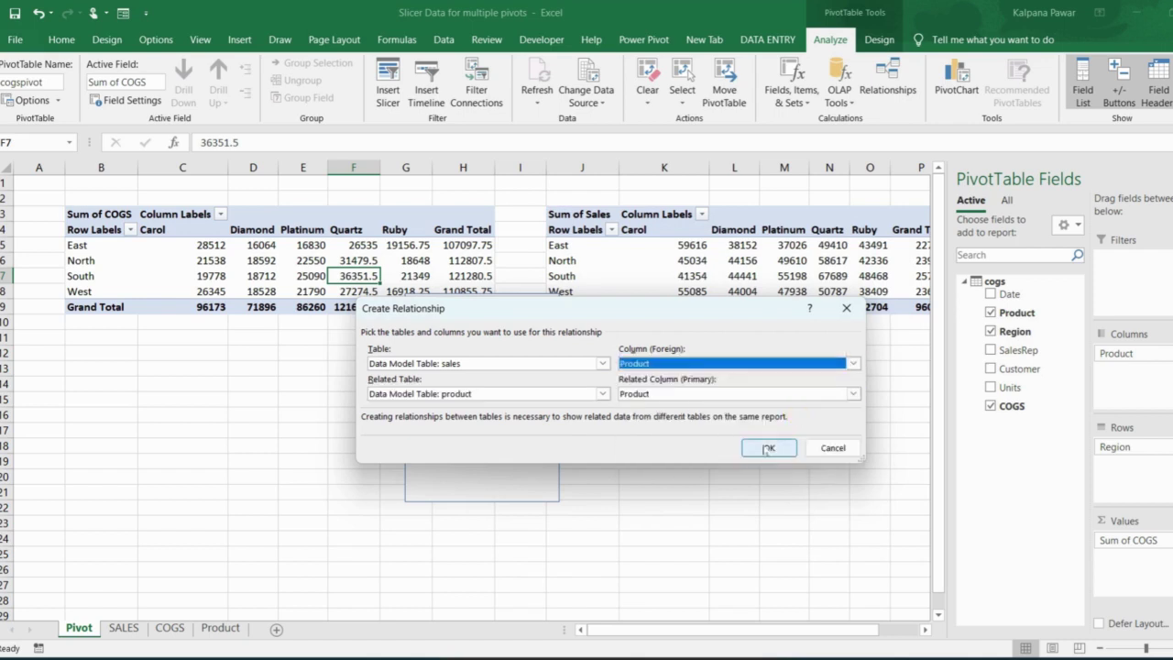
{"action": "left_click", "coordinate": [768, 448]}
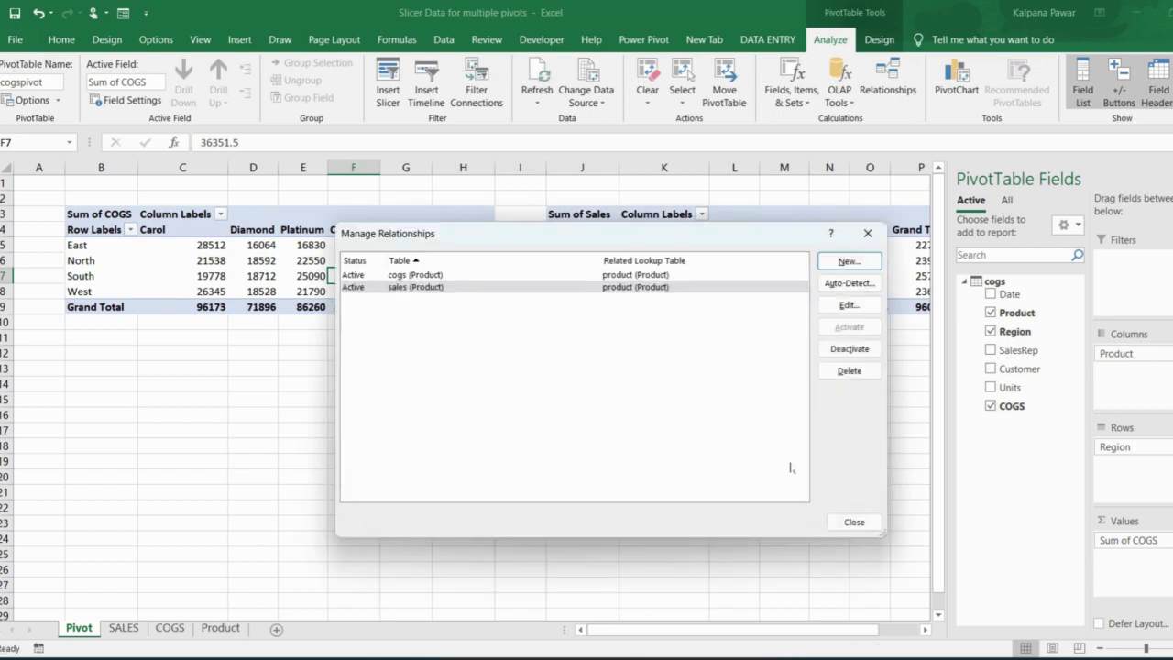
{"action": "left_click", "coordinate": [832, 522]}
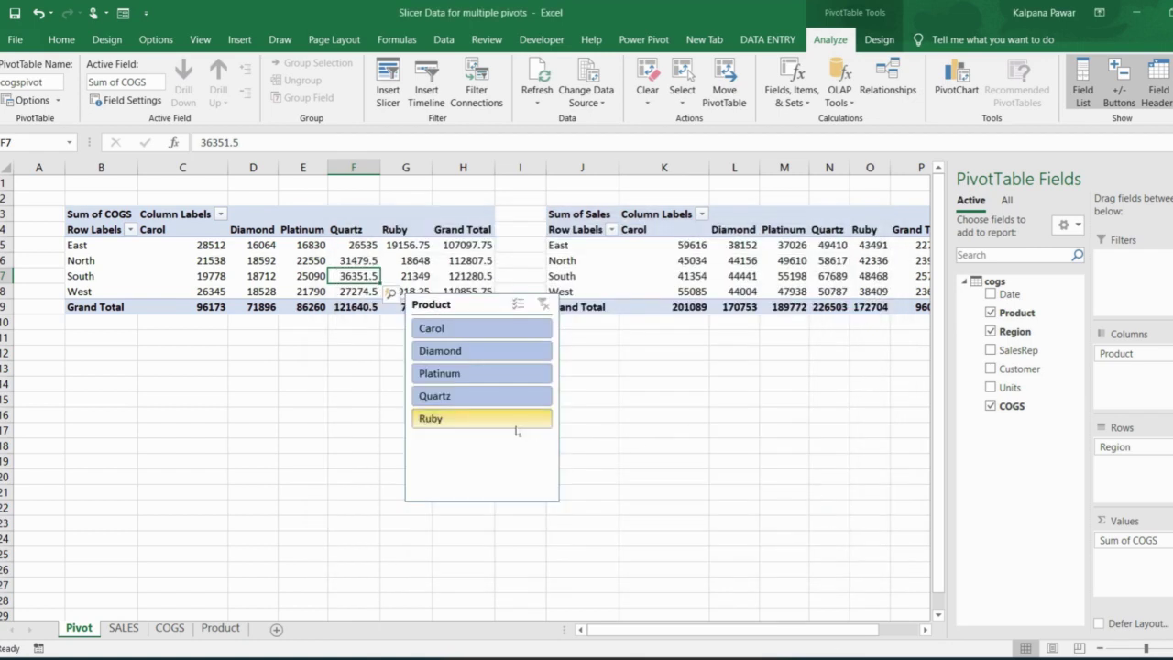
{"action": "left_click", "coordinate": [469, 335]}
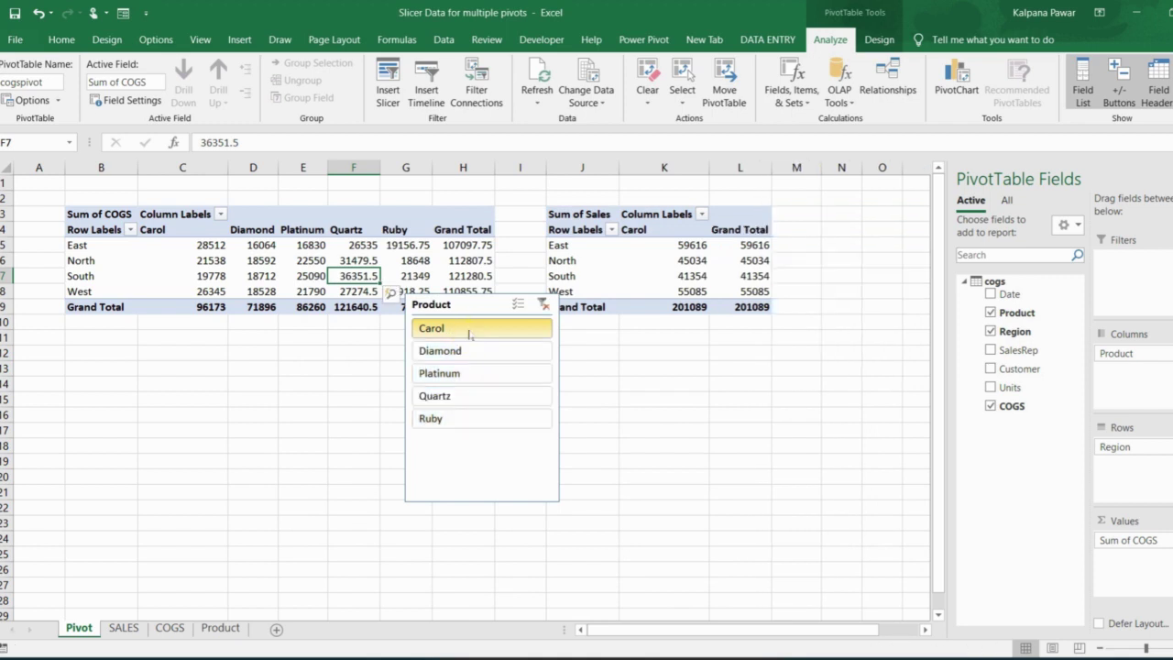
{"action": "left_click", "coordinate": [469, 352]}
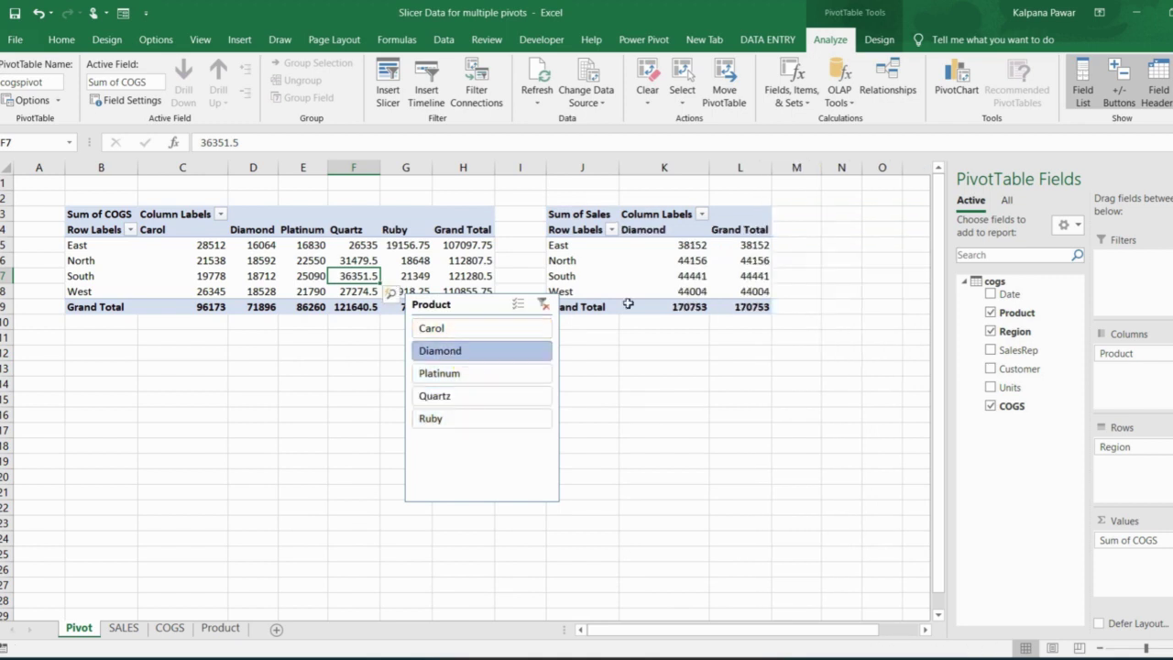
{"action": "left_click", "coordinate": [485, 375]}
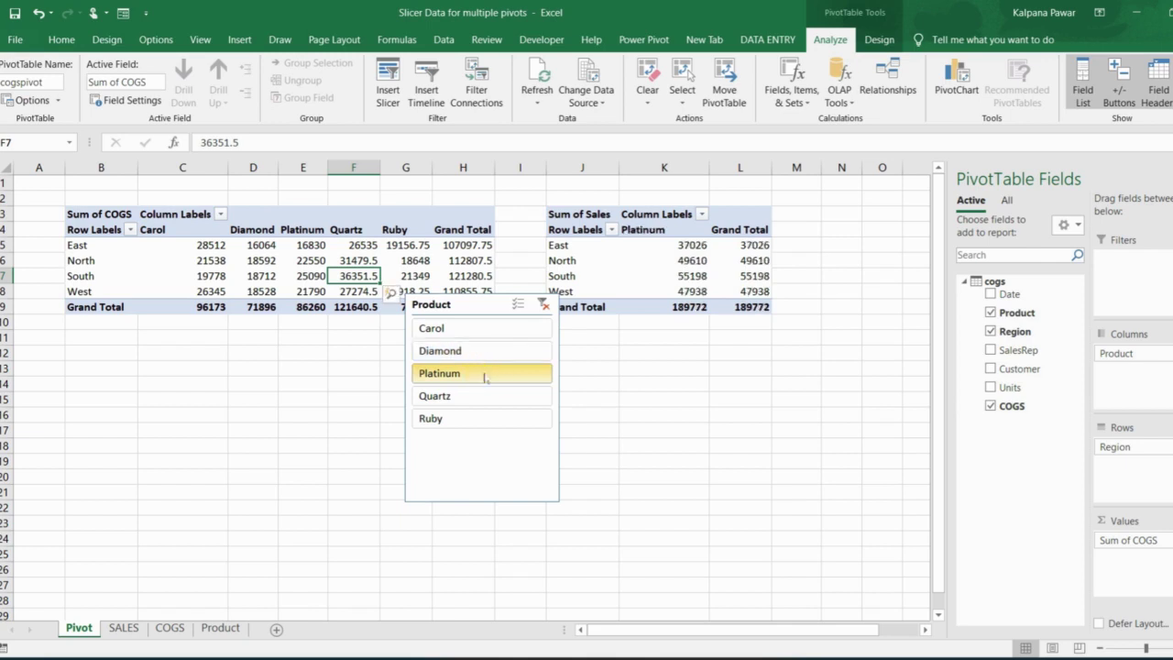
{"action": "left_click", "coordinate": [543, 305]}
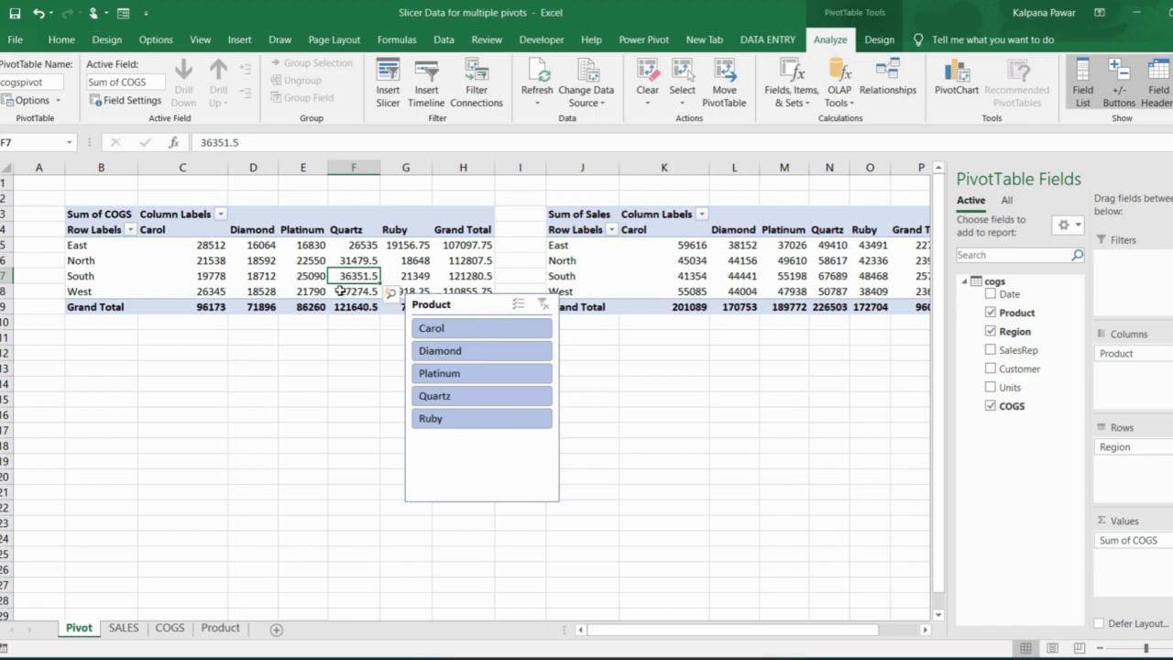
- Tick cogspivot in the Product slicer's Report Connections so it filters both pivots
{"action": "left_click", "coordinate": [458, 304]}
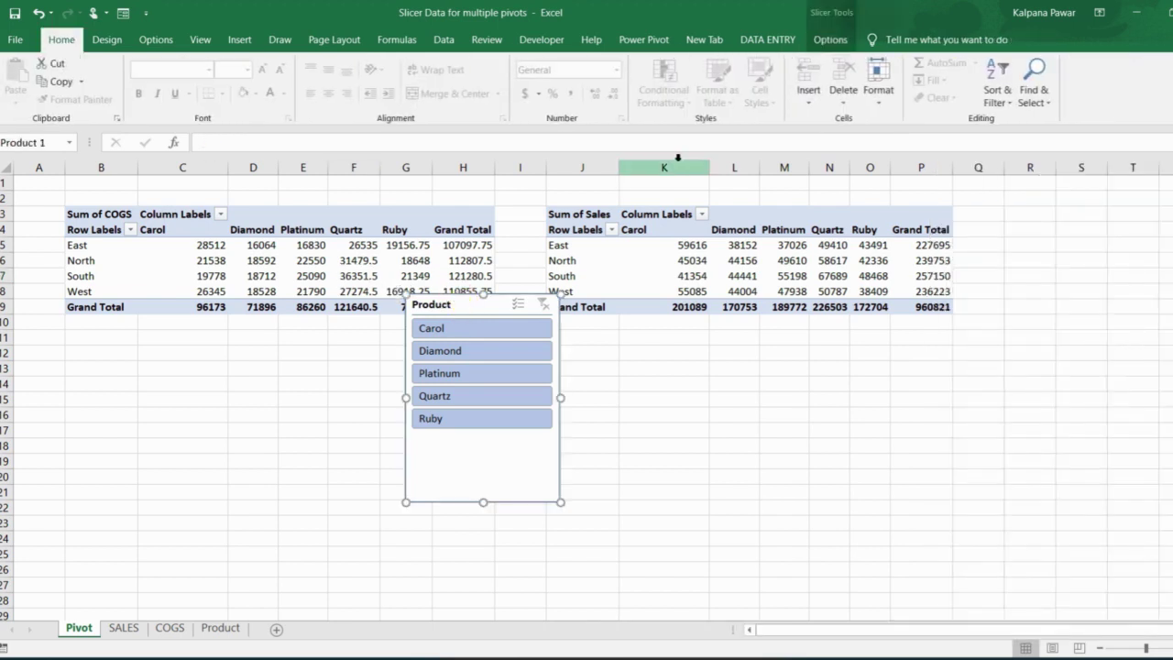
{"action": "left_click", "coordinate": [830, 40]}
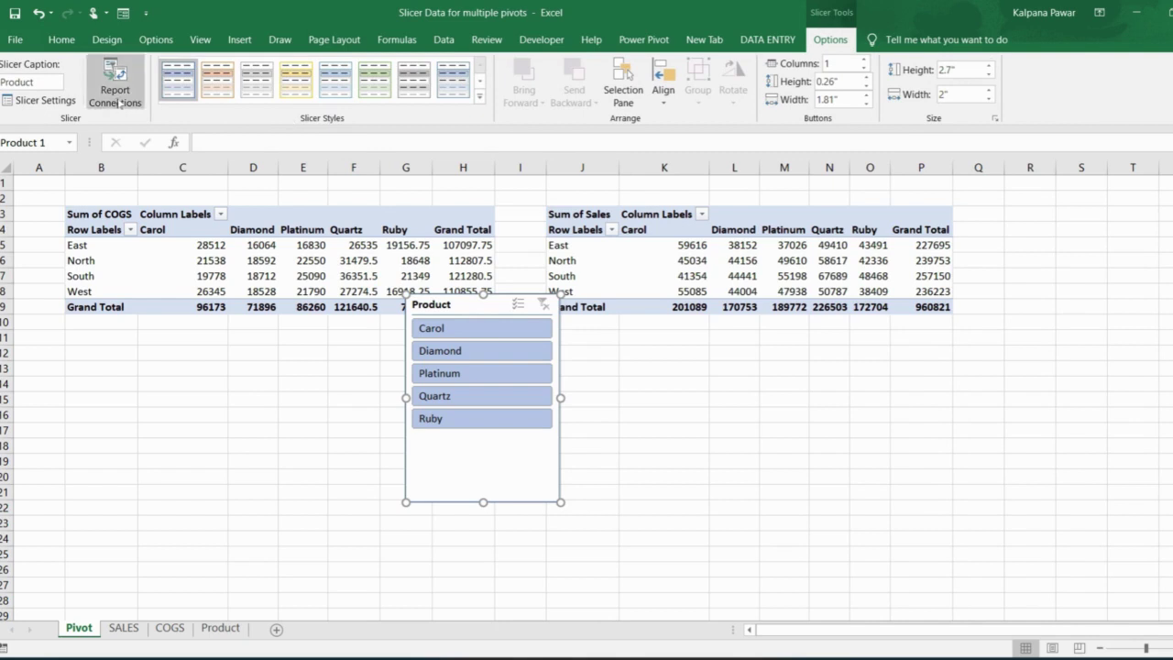
{"action": "left_click", "coordinate": [448, 308]}
{"action": "left_click", "coordinate": [506, 481]}
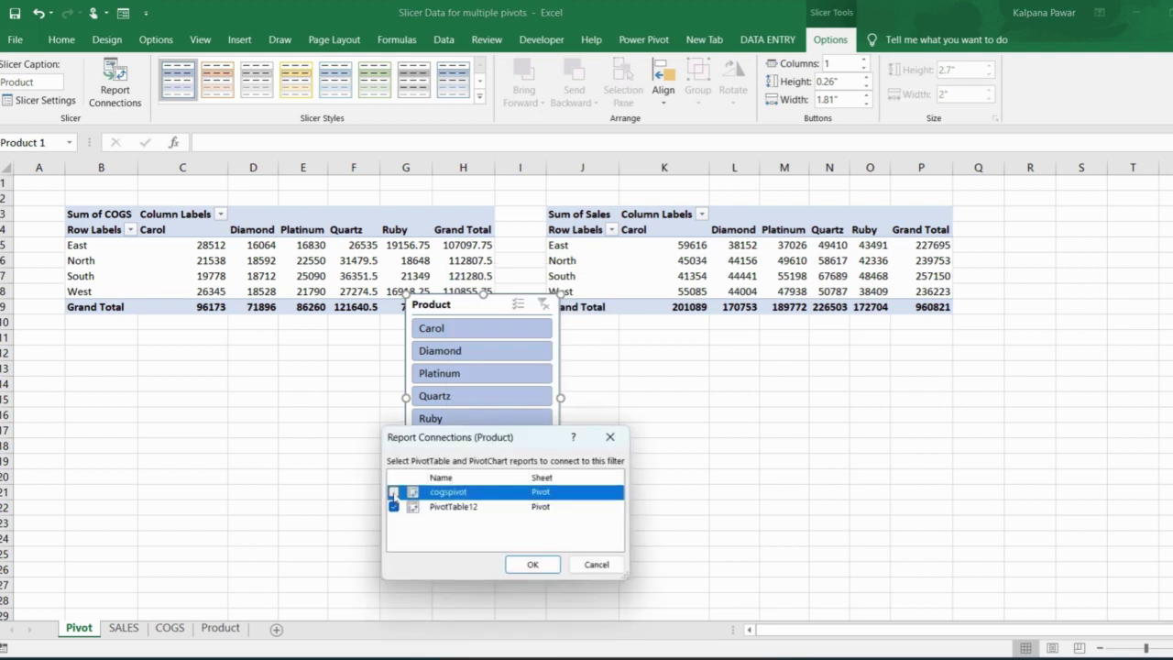
{"action": "left_click", "coordinate": [394, 492]}
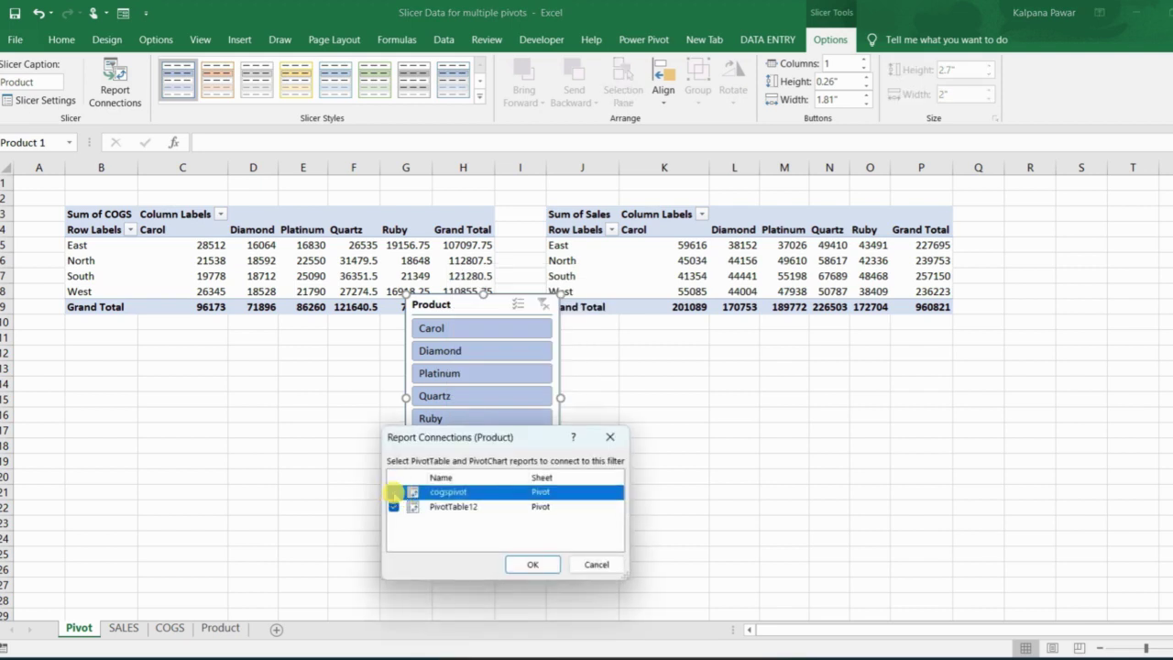
{"action": "left_click", "coordinate": [533, 564]}
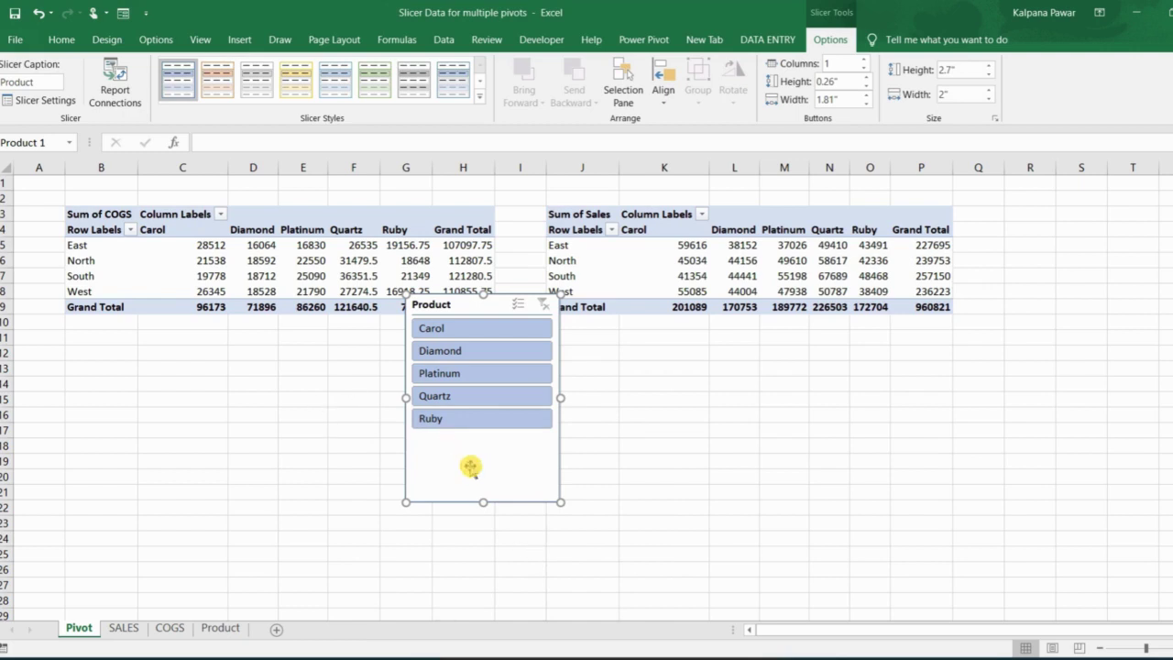
{"action": "left_click", "coordinate": [480, 327]}
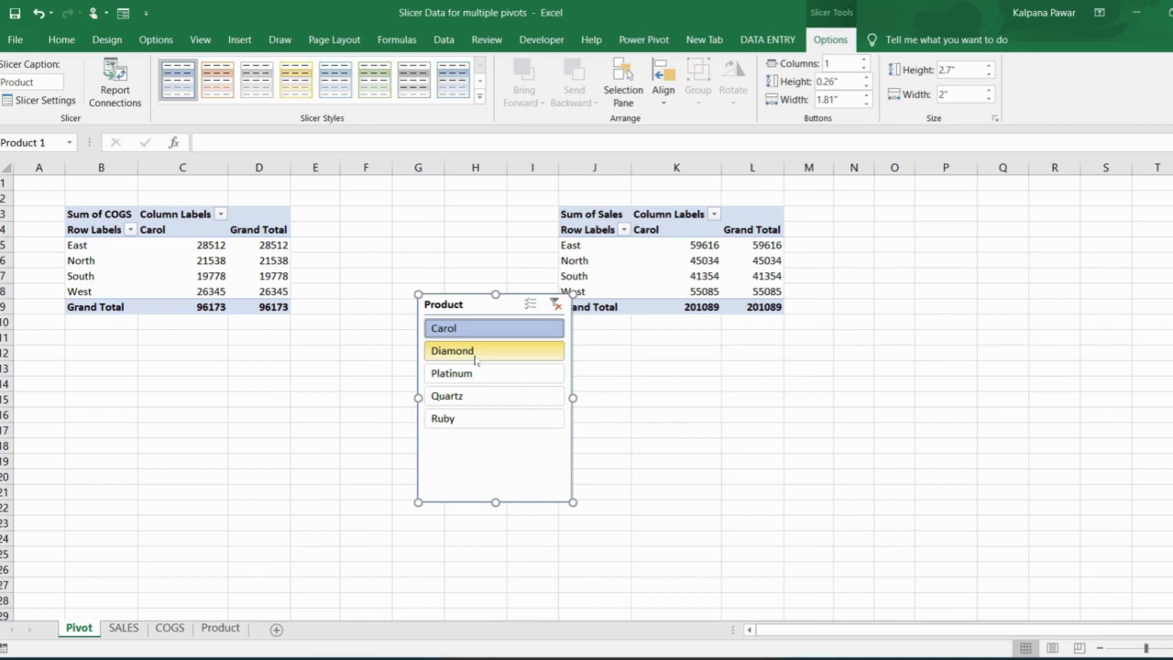
{"action": "left_click", "coordinate": [477, 352]}
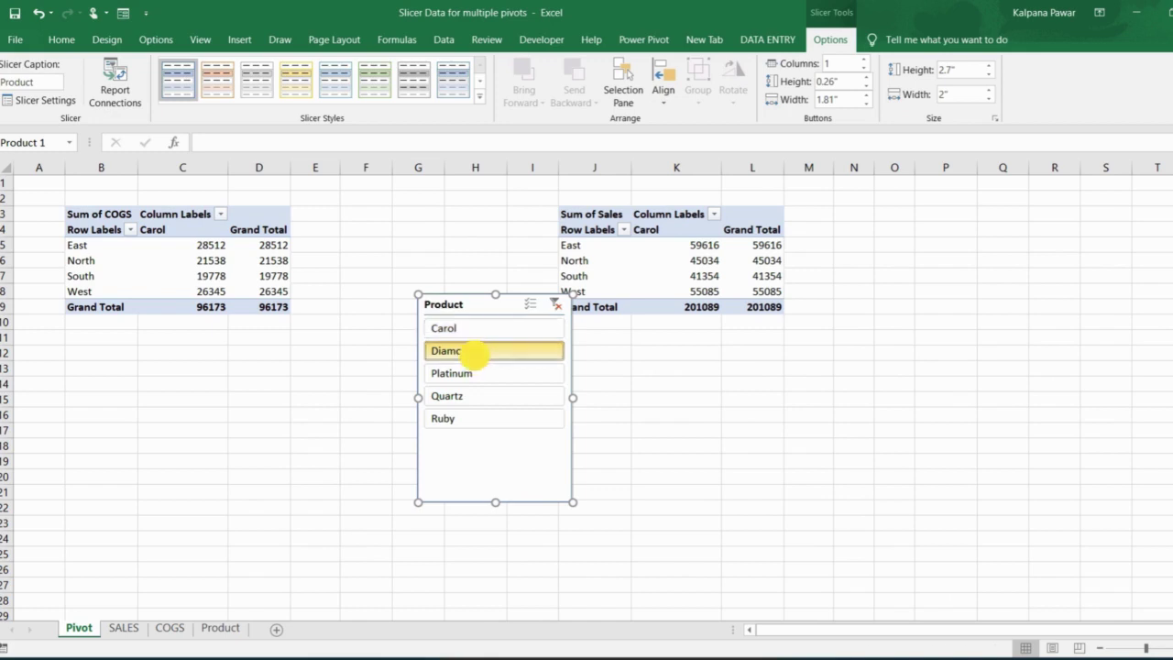
{"action": "left_click", "coordinate": [483, 330]}
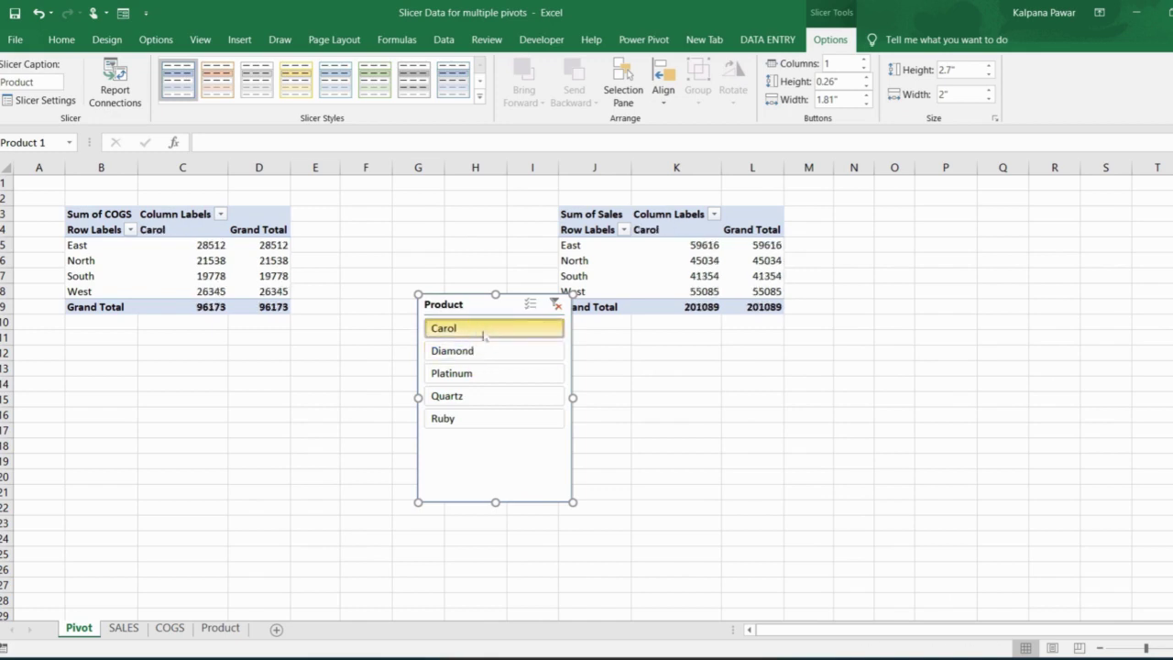
{"action": "left_click", "coordinate": [472, 373]}
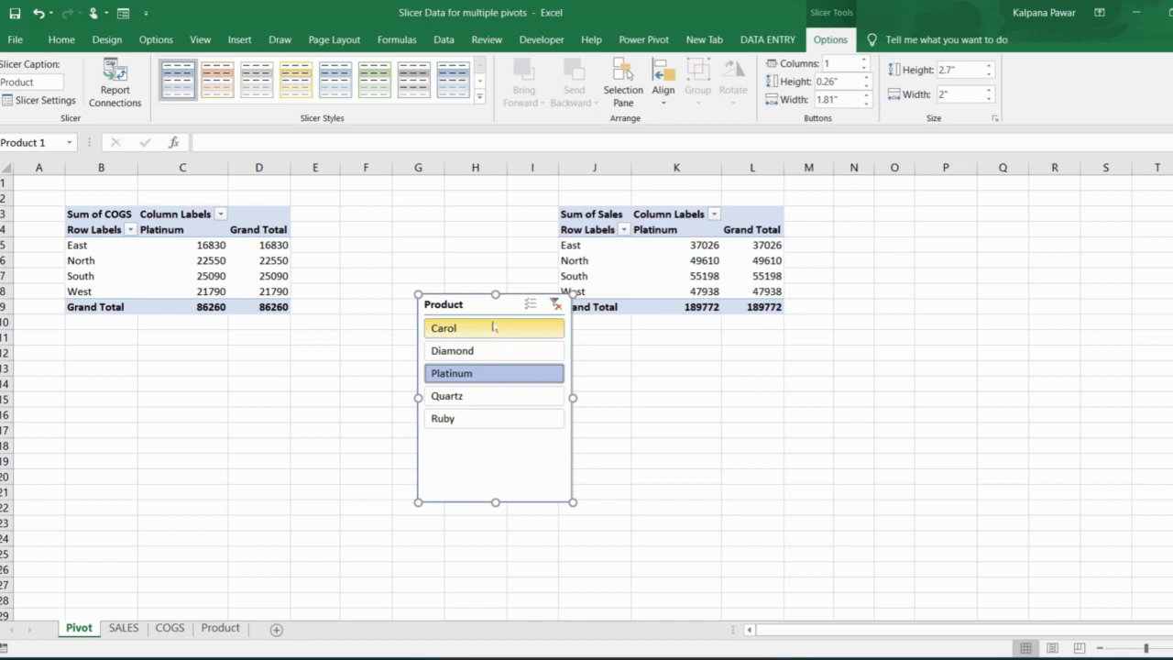
{"action": "left_click", "coordinate": [493, 327]}
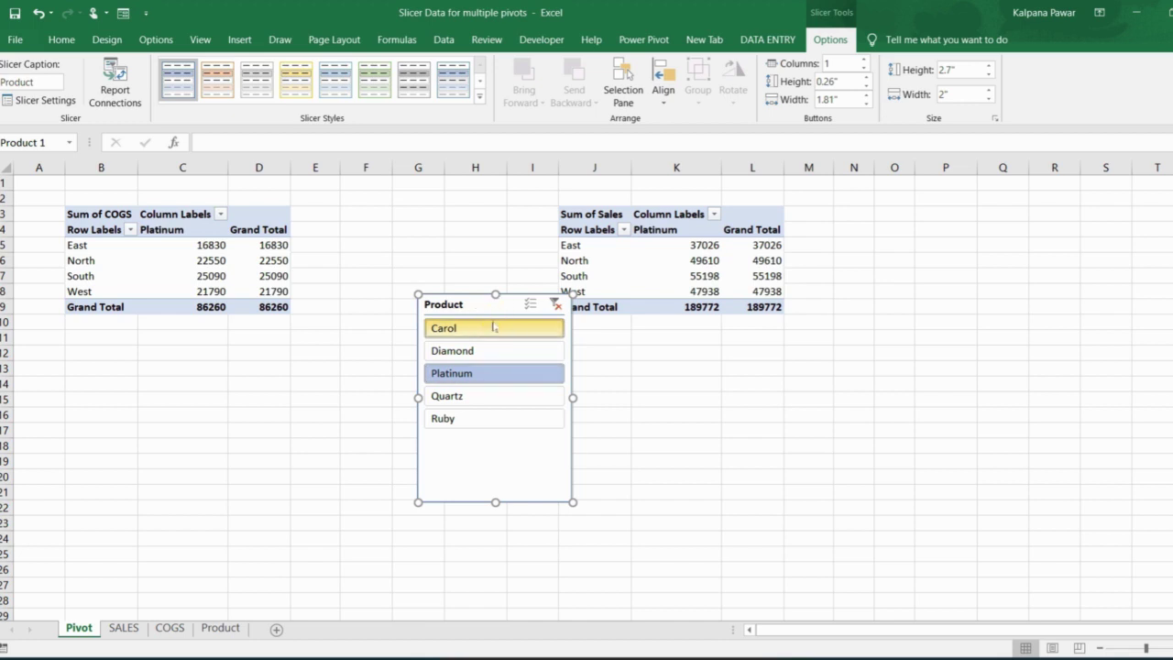
{"action": "left_click", "coordinate": [482, 336]}
{"action": "left_click", "coordinate": [460, 352], "text": "ctrl"}
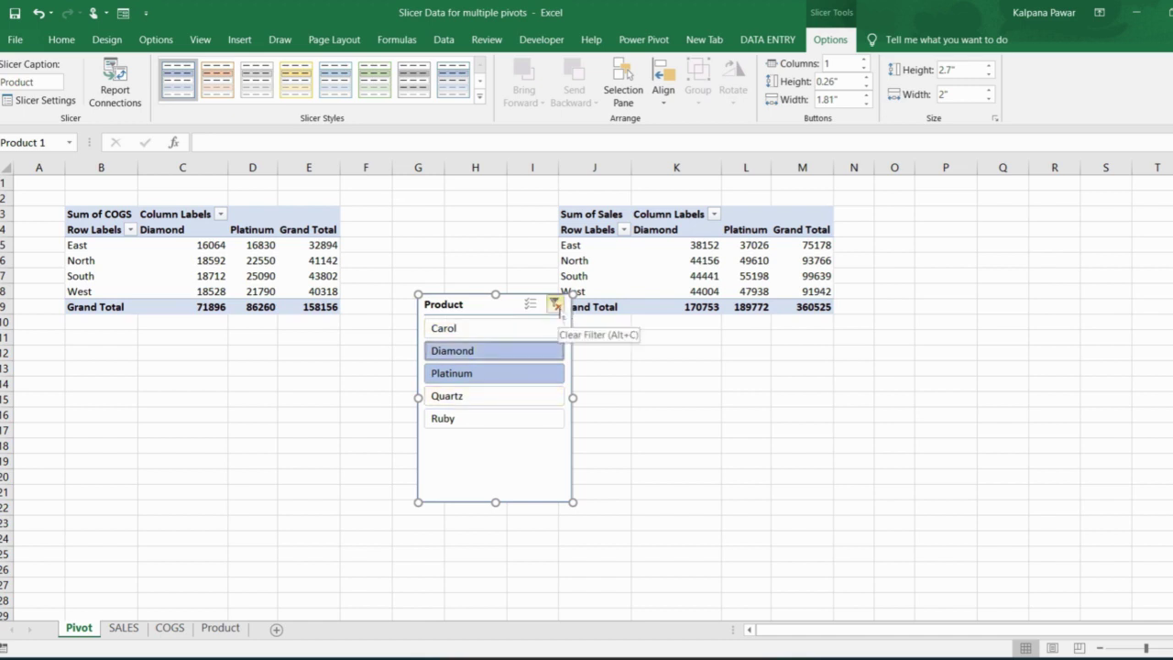
{"action": "left_click", "coordinate": [559, 305]}
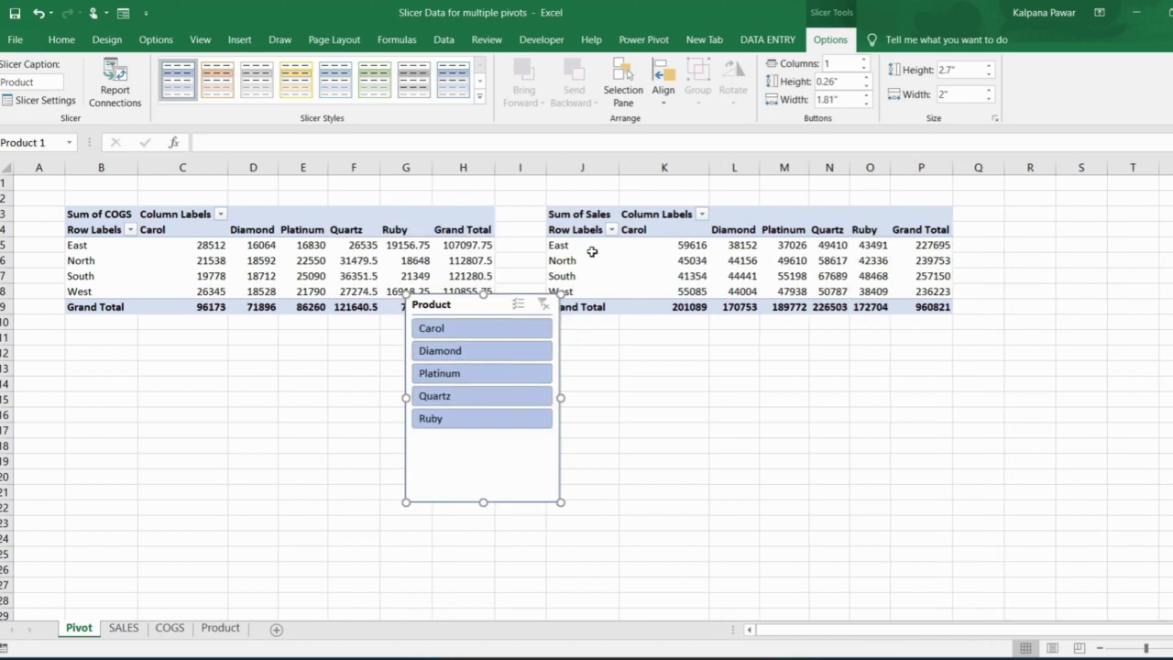
- Add a line PivotChart for the COGS pivot and move it to the lower left
{"action": "left_click", "coordinate": [384, 260]}
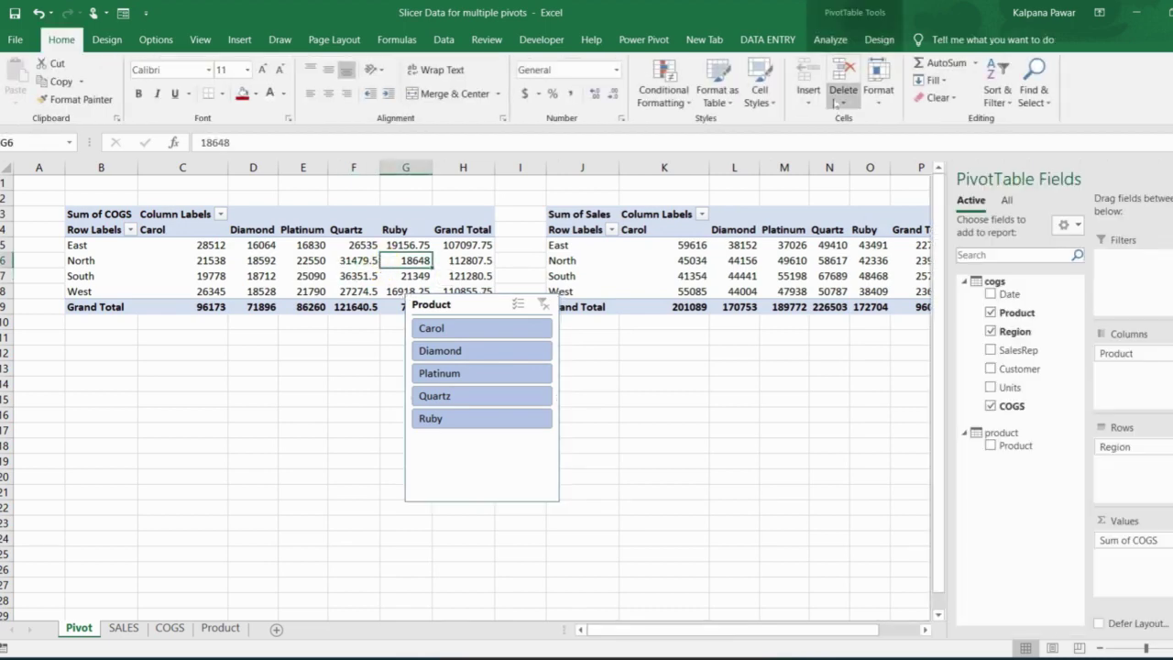
{"action": "left_click", "coordinate": [830, 40]}
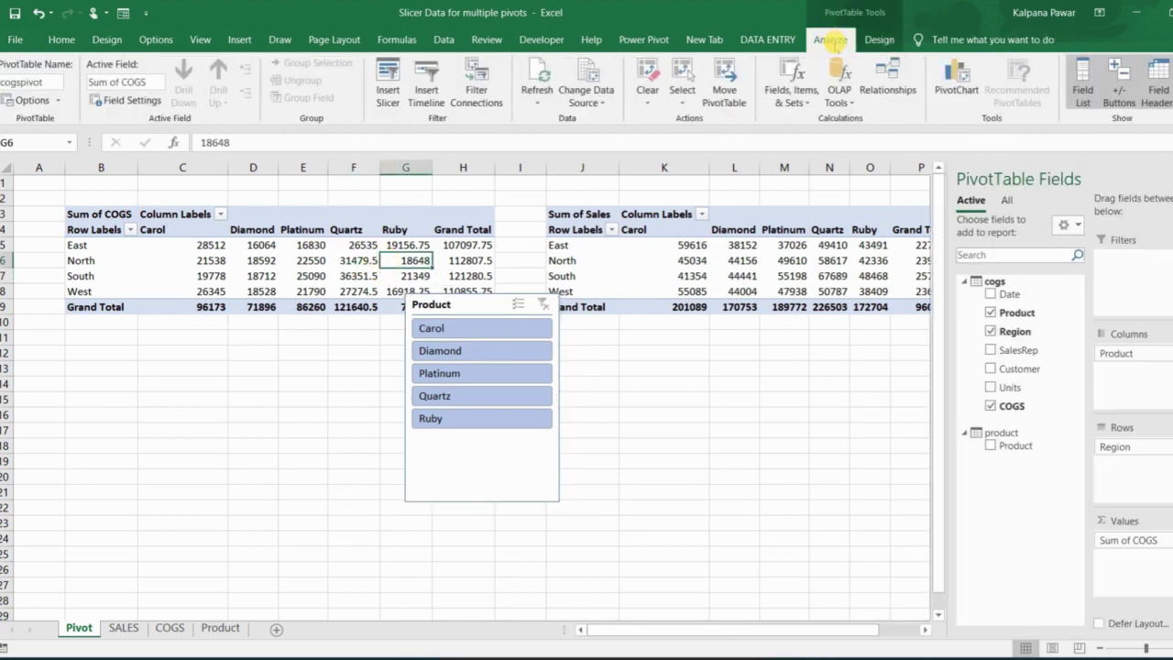
{"action": "left_click", "coordinate": [953, 81]}
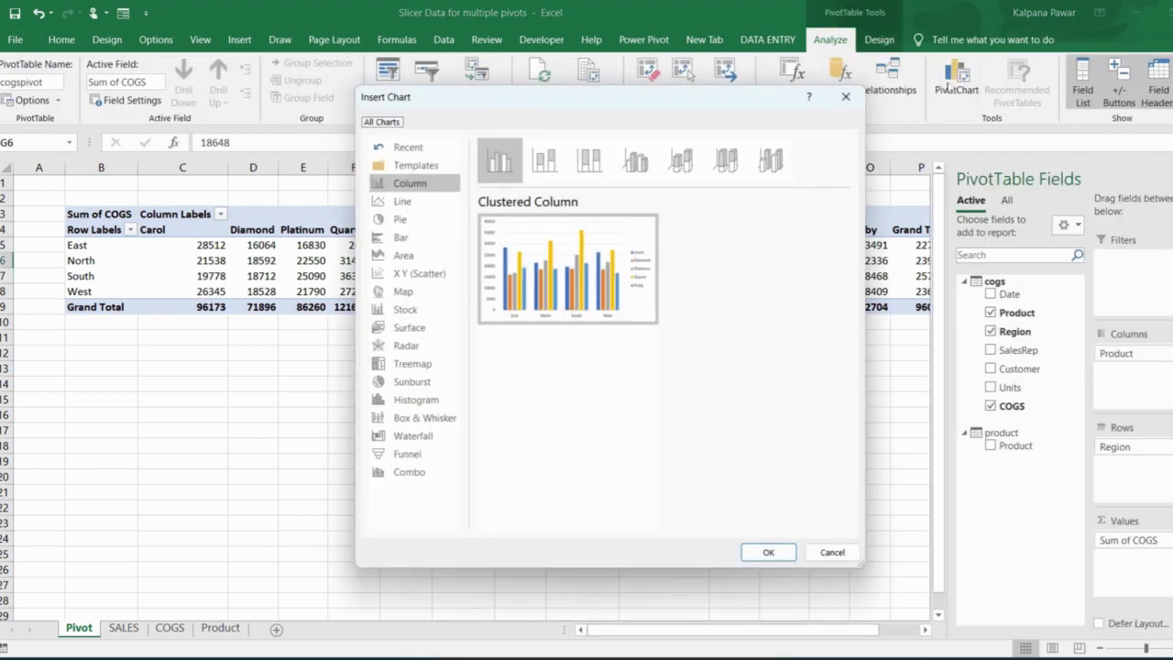
{"action": "left_click", "coordinate": [421, 204]}
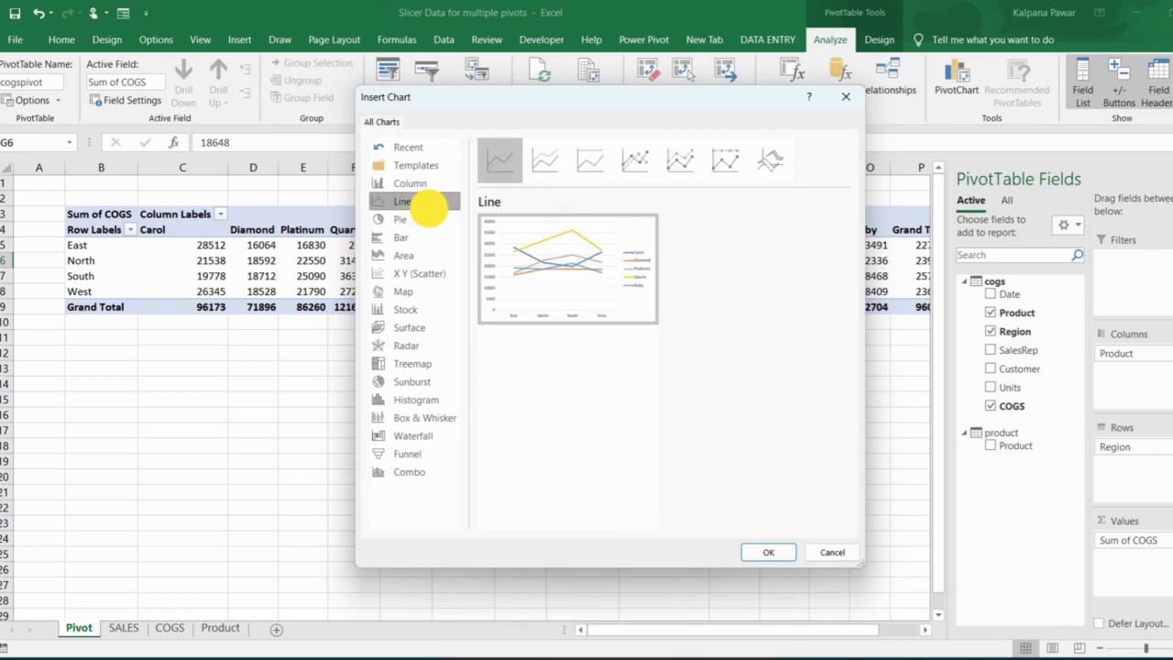
{"action": "left_click", "coordinate": [763, 550]}
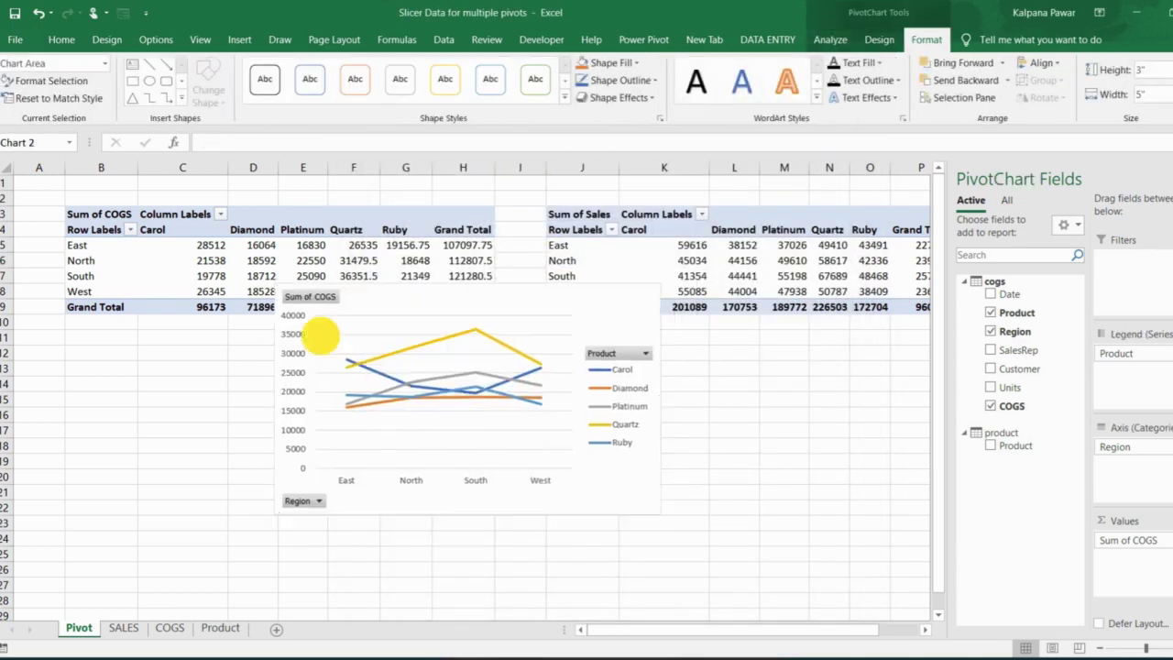
{"action": "left_click_drag", "start_coordinate": [314, 332], "coordinate": [92, 417]}
- Add a 3-D Stacked Column chart for the Sales pivot at right, slicer between charts
{"action": "left_click", "coordinate": [731, 213]}
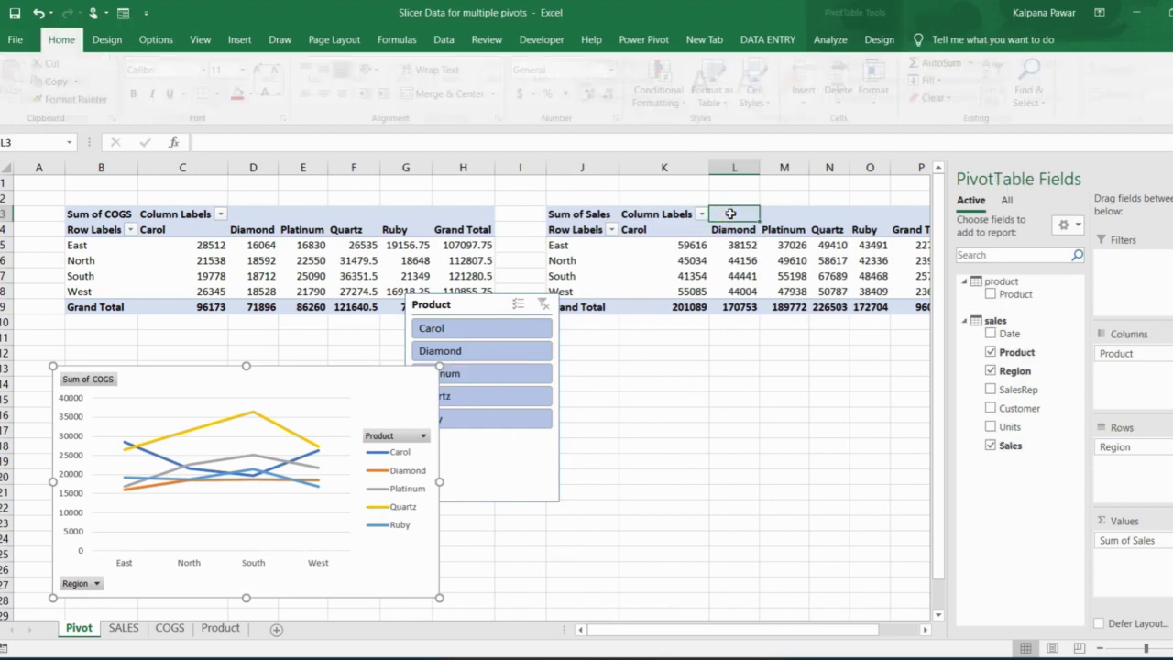
{"action": "left_click", "coordinate": [830, 40]}
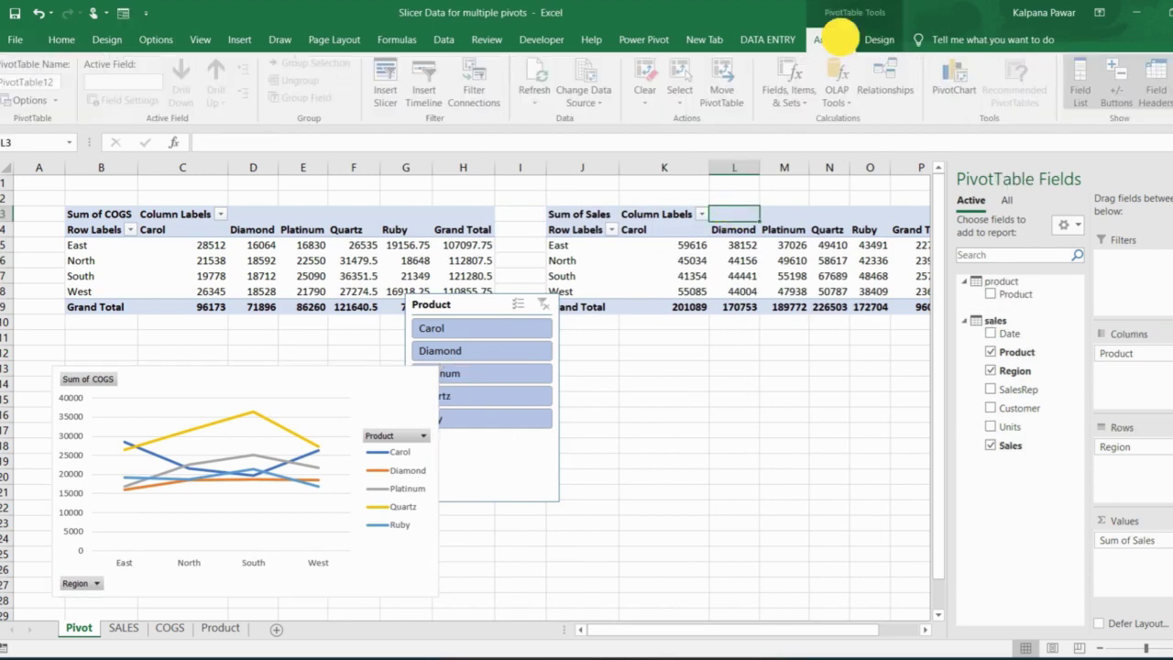
{"action": "left_click", "coordinate": [956, 80]}
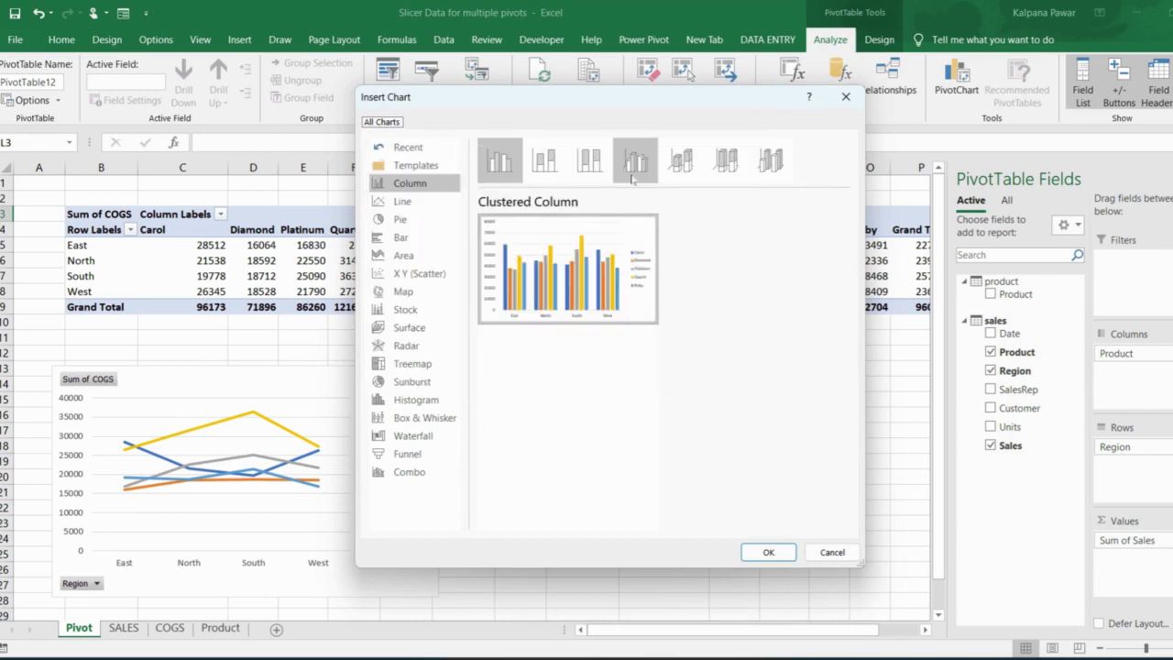
{"action": "left_click", "coordinate": [687, 161]}
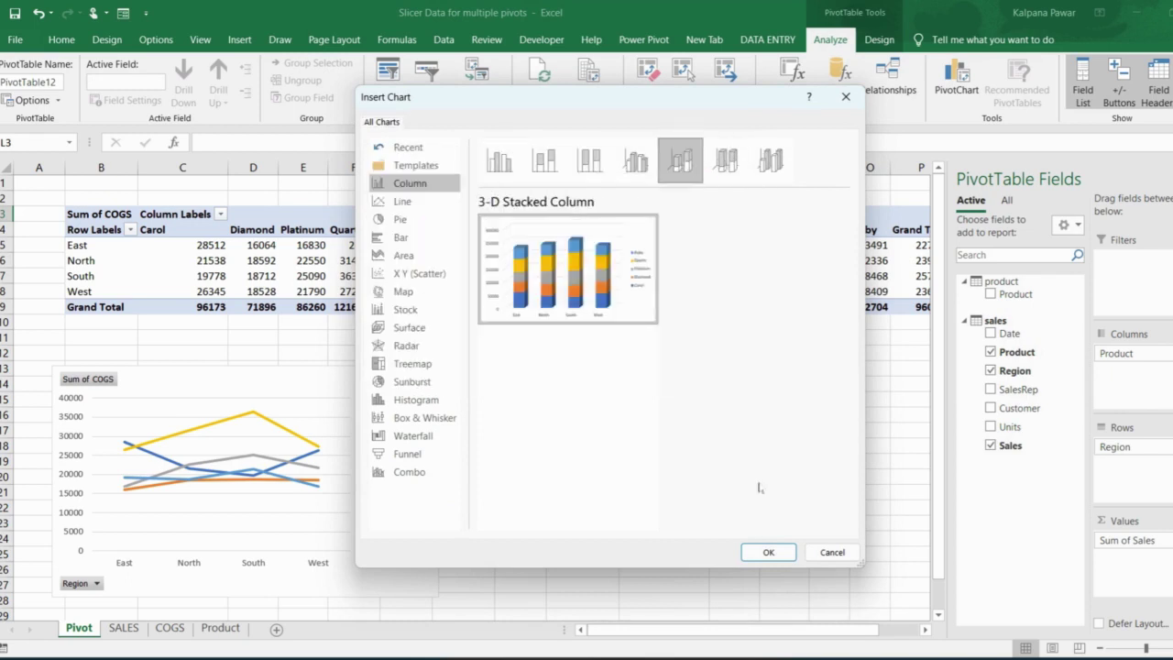
{"action": "left_click", "coordinate": [768, 553]}
{"action": "left_click", "coordinate": [768, 552]}
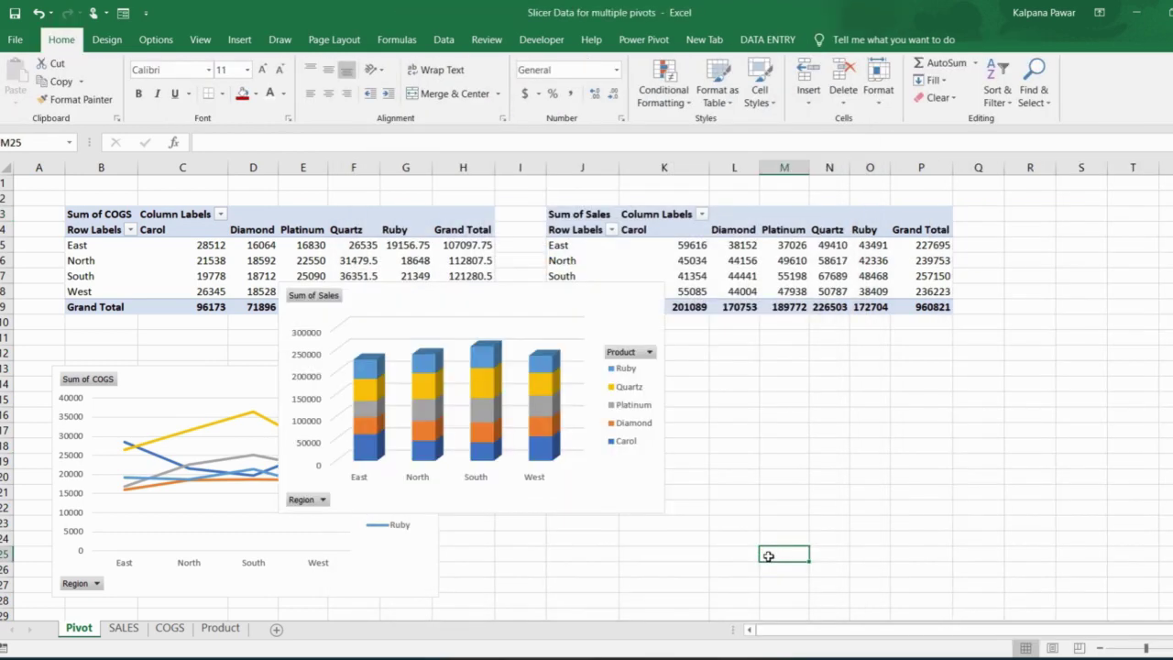
{"action": "left_click_drag", "start_coordinate": [523, 306], "coordinate": [840, 327]}
{"action": "left_click_drag", "start_coordinate": [482, 304], "coordinate": [516, 306]}
- Select Carol, then Ctrl-add Diamond in the Product slicer
{"action": "left_click", "coordinate": [489, 328]}
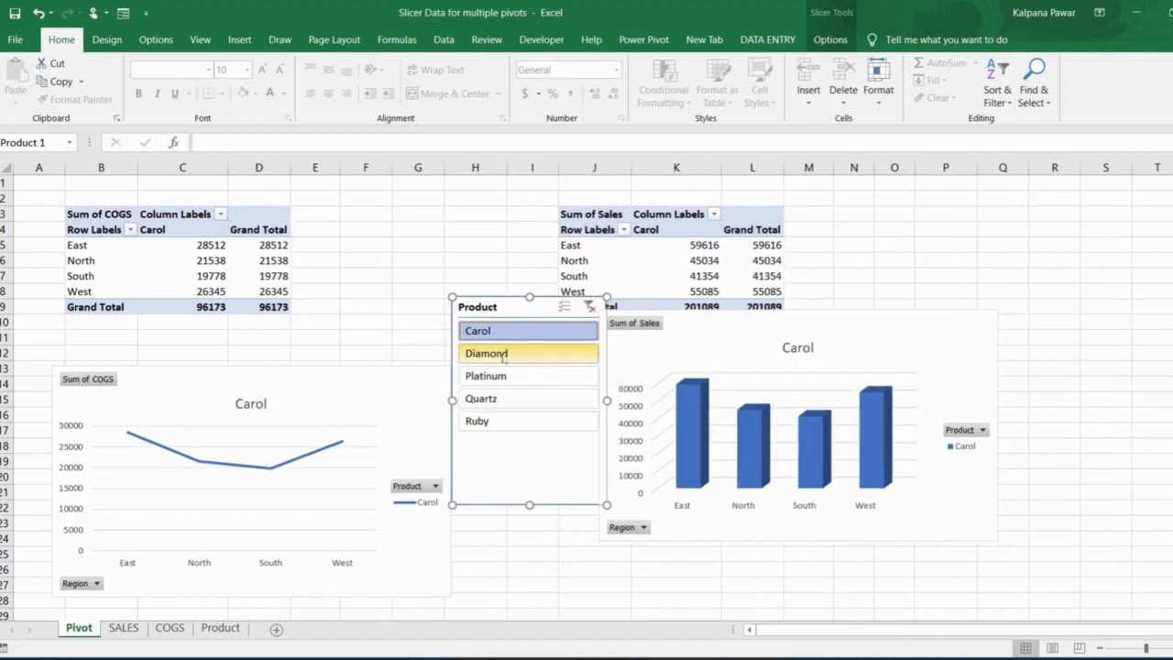
{"action": "left_click", "coordinate": [503, 358]}
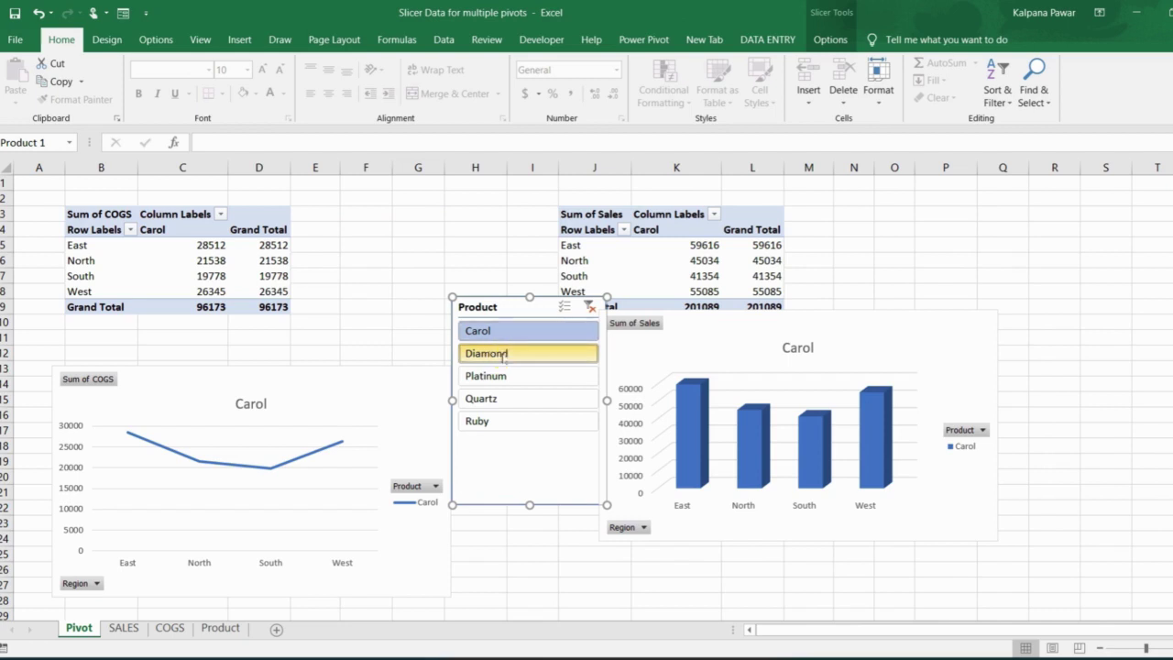